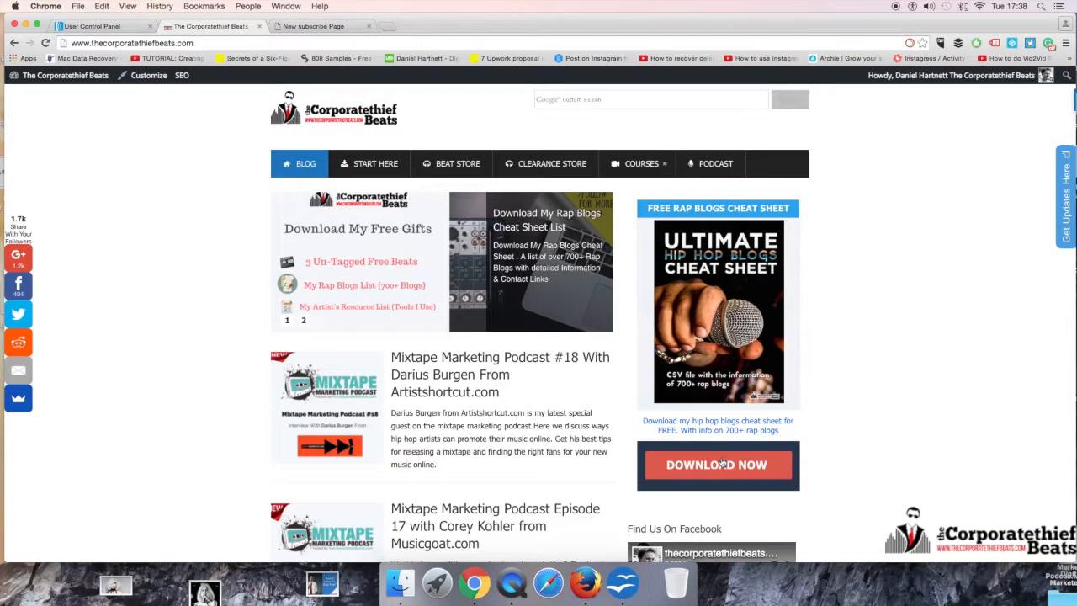
# Step: View the blog's cheat sheet download pop-up, close it, and look at the example subscribe page
pyautogui.click(721, 464)
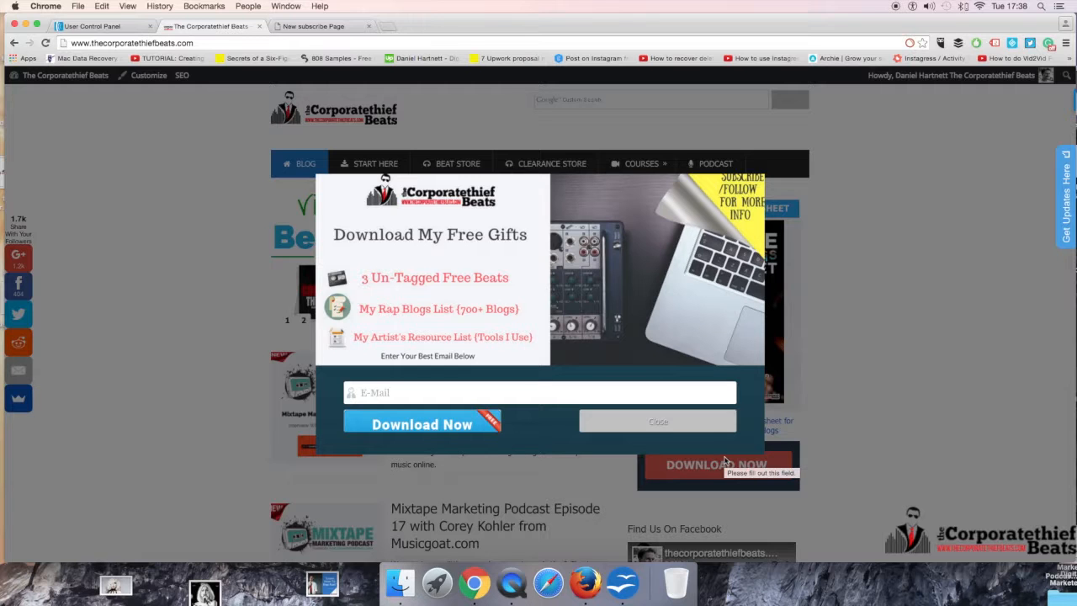
pyautogui.click(814, 339)
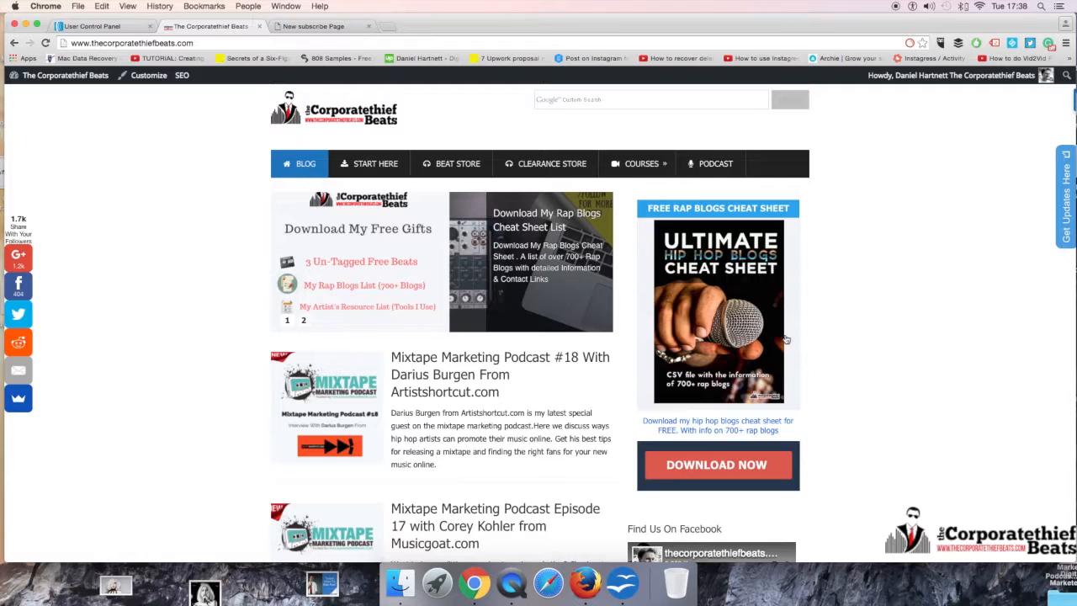
pyautogui.click(294, 27)
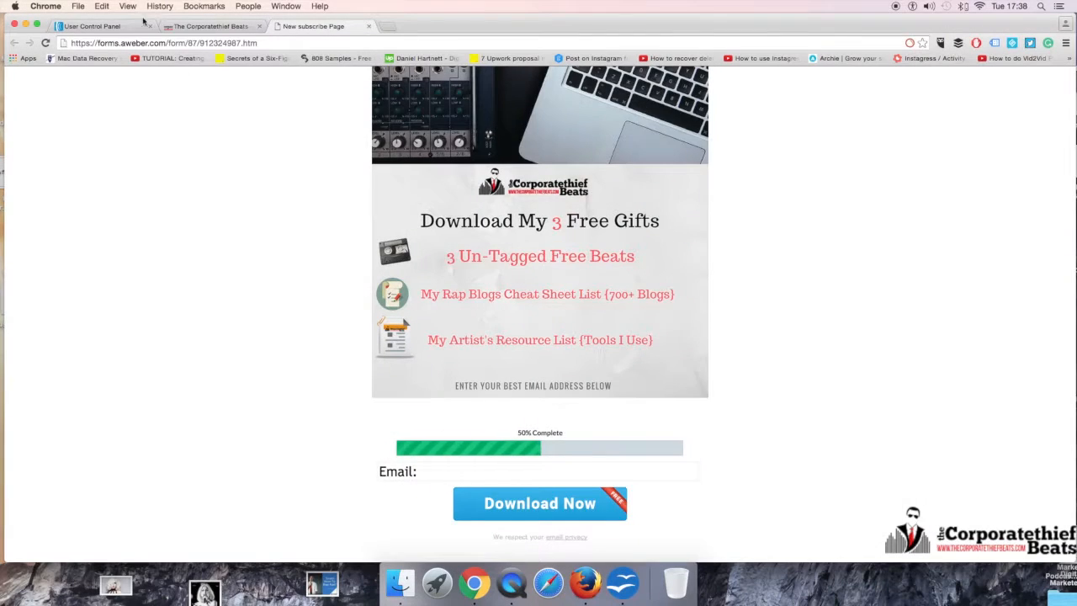
# Step: Switch to AWeber and create the first sign up form for the Demo-Download-List list
pyautogui.click(116, 28)
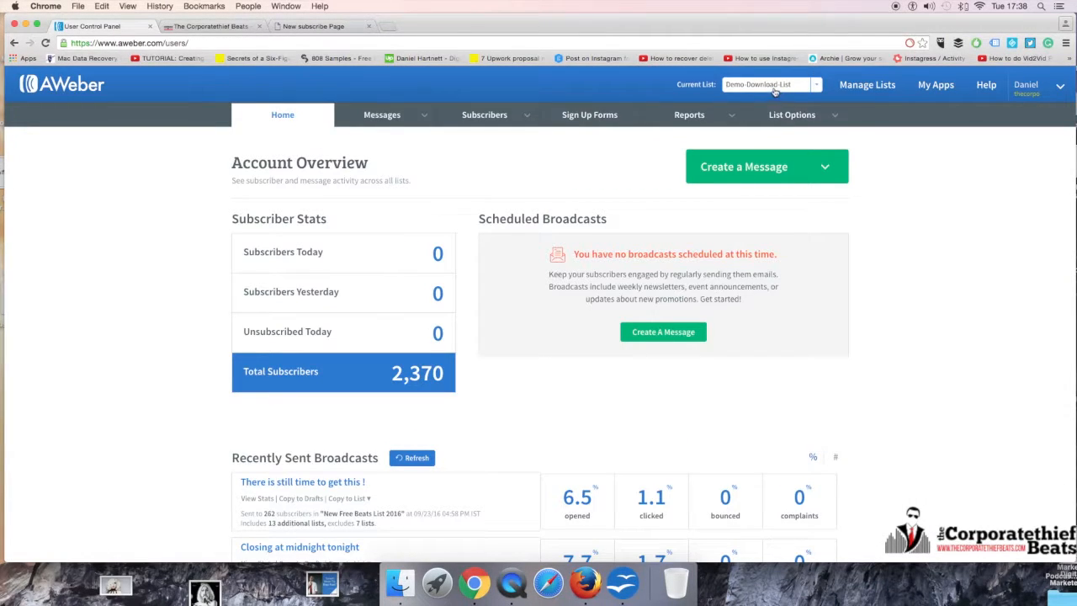
pyautogui.click(593, 120)
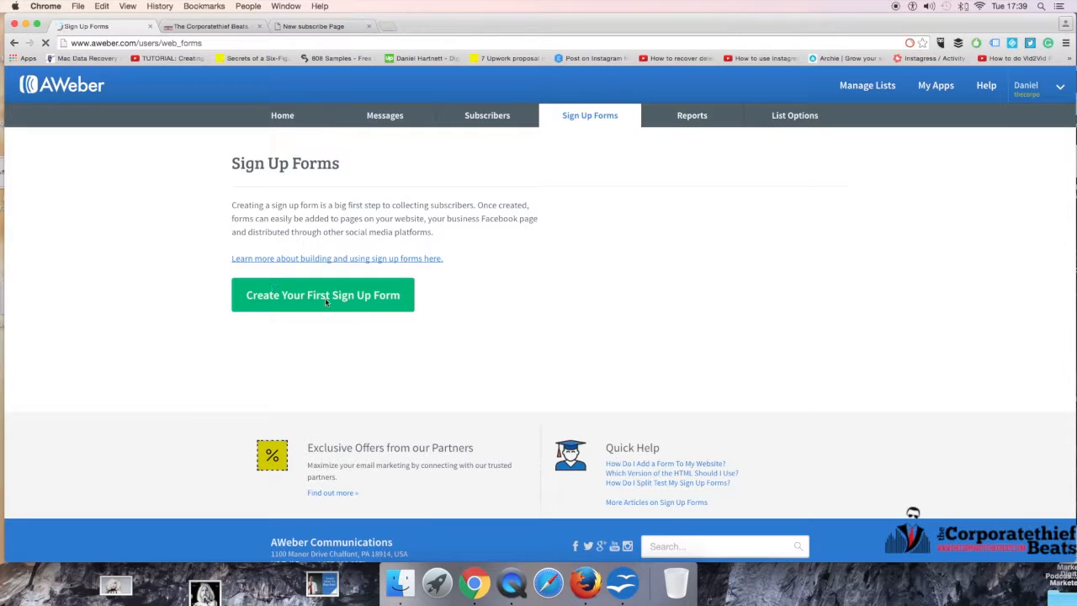
pyautogui.click(292, 300)
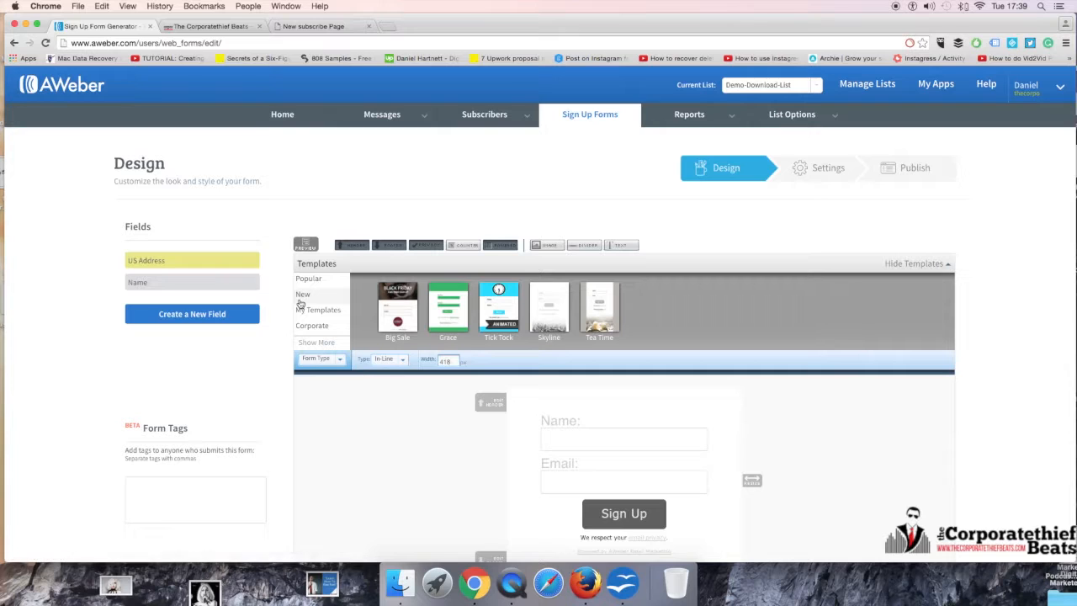
# Step: Remove the footer and the powered-by line from the sign up form
pyautogui.scroll(-2, 291, 303)
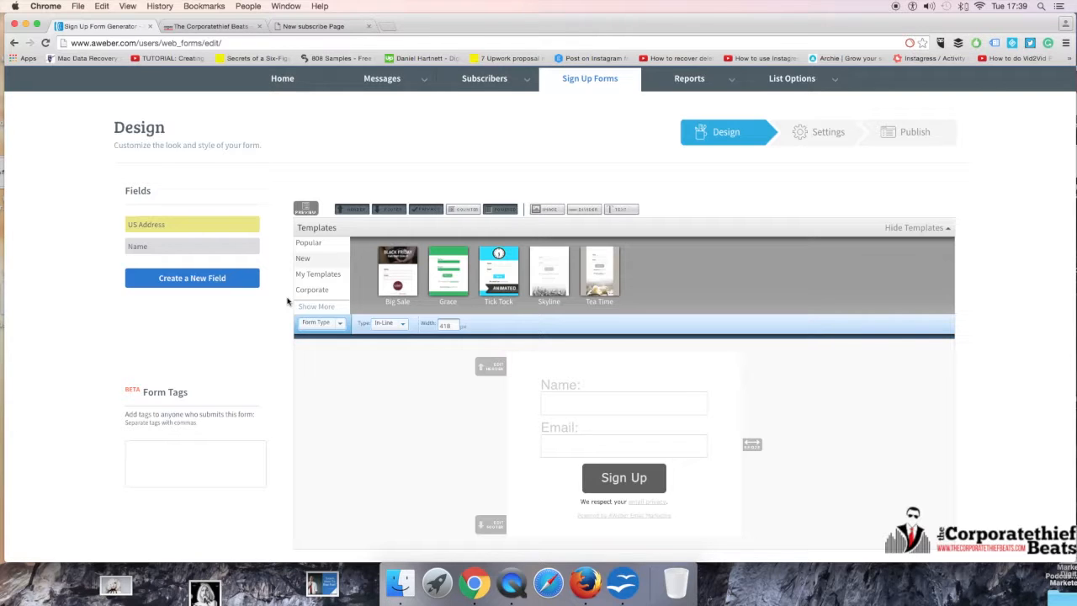
pyautogui.scroll(-4, 282, 306)
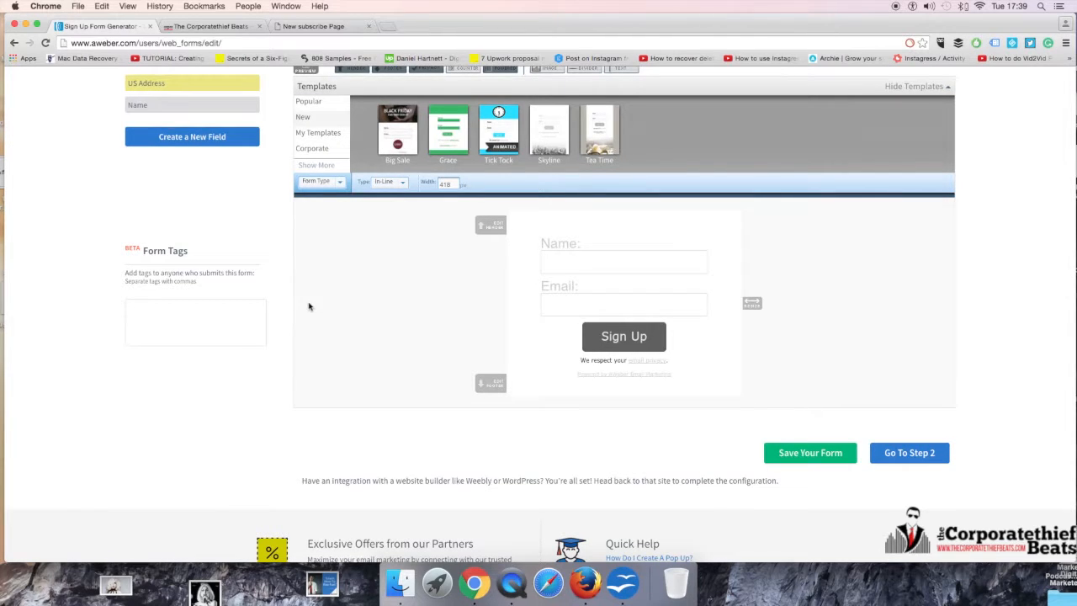
pyautogui.scroll(2, 308, 305)
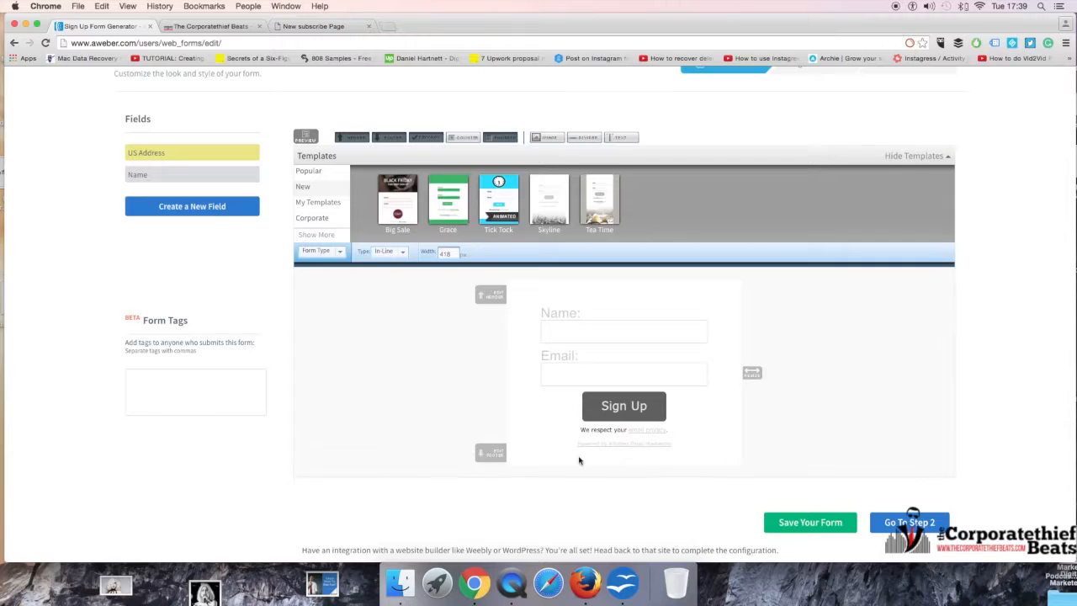
pyautogui.scroll(-1, 580, 459)
pyautogui.click(737, 458)
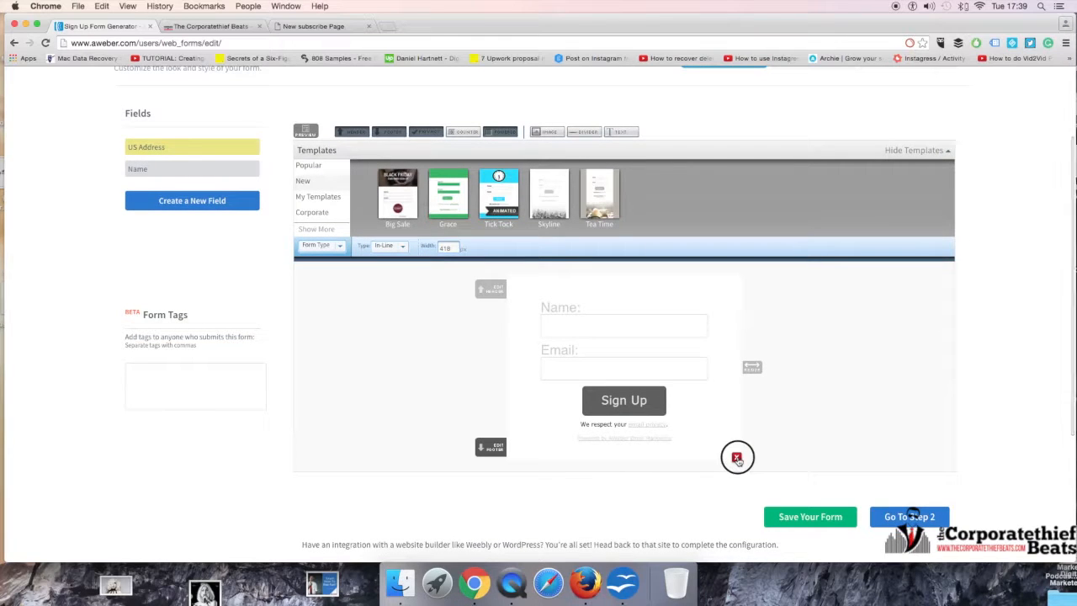
pyautogui.click(737, 458)
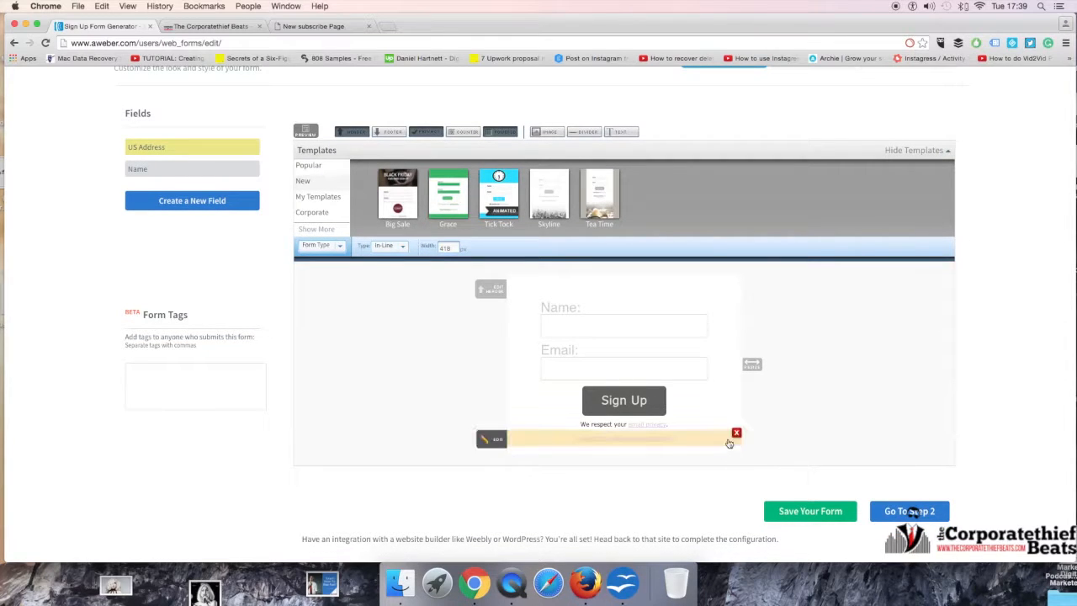
pyautogui.click(738, 433)
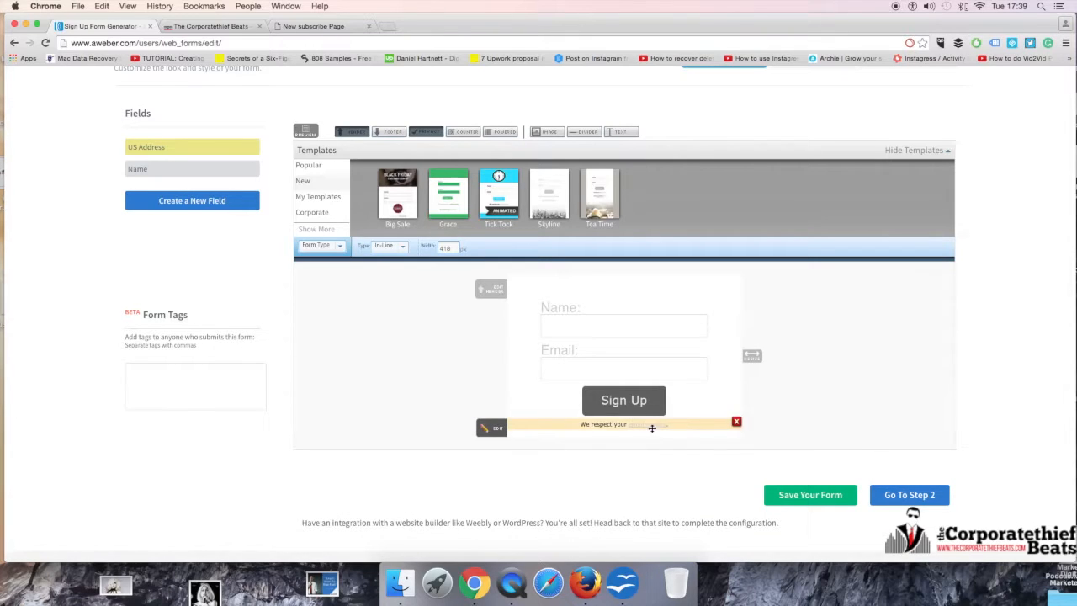
# Step: Replace the submit button's image with the blue Download Now image from the image gallery and save the field
pyautogui.click(492, 392)
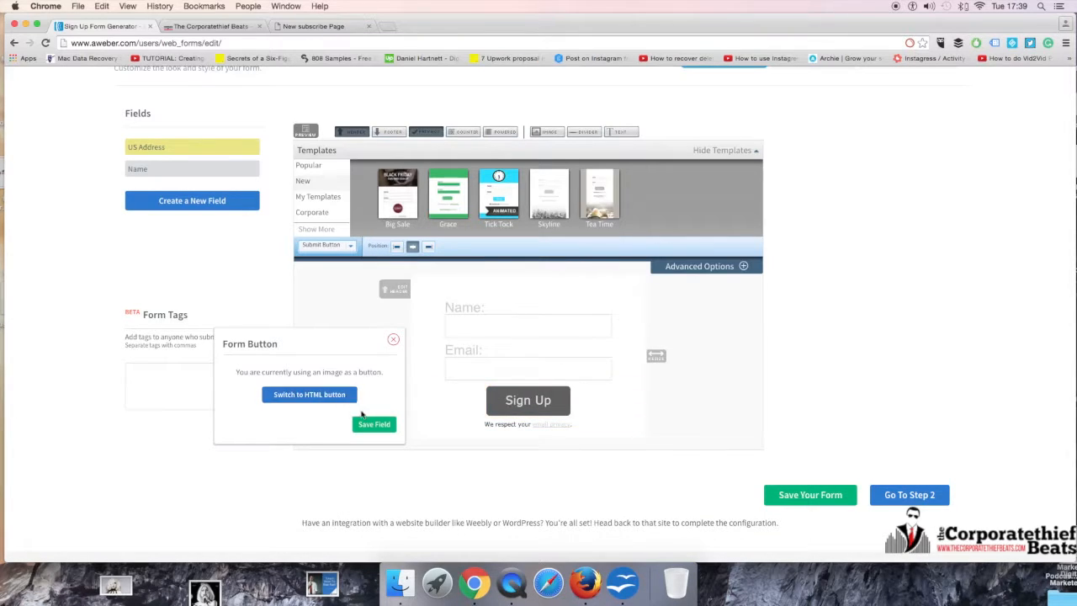
pyautogui.click(744, 267)
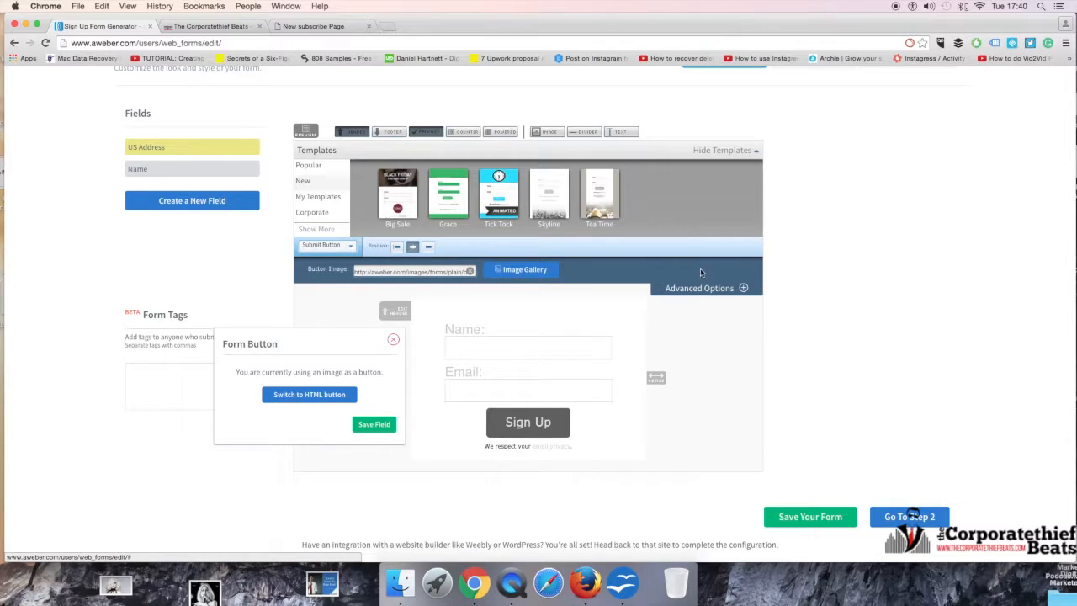
pyautogui.click(527, 269)
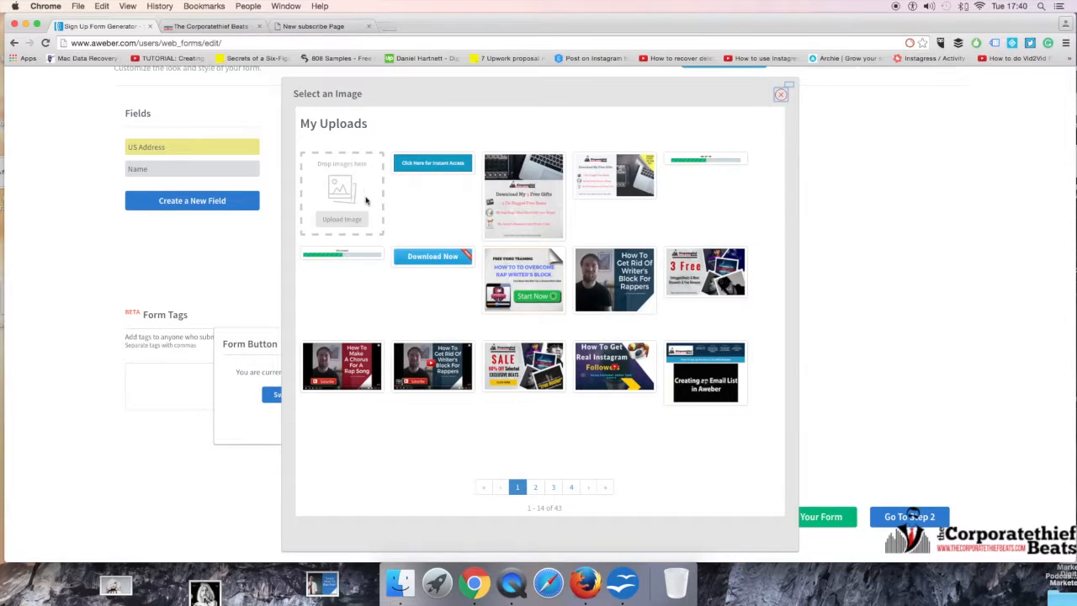
pyautogui.click(414, 170)
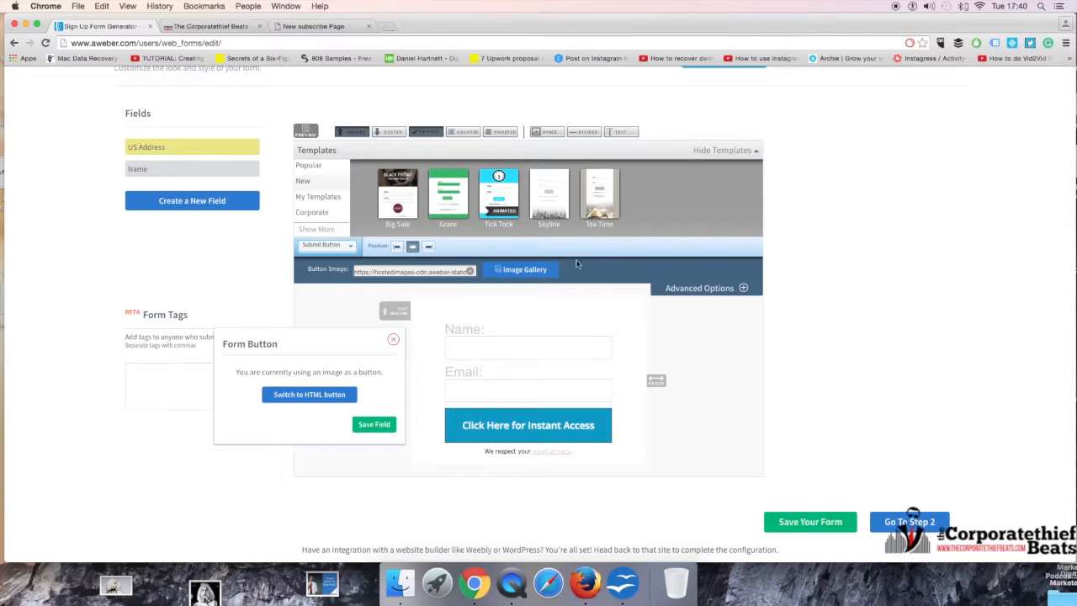
pyautogui.click(534, 270)
pyautogui.click(426, 263)
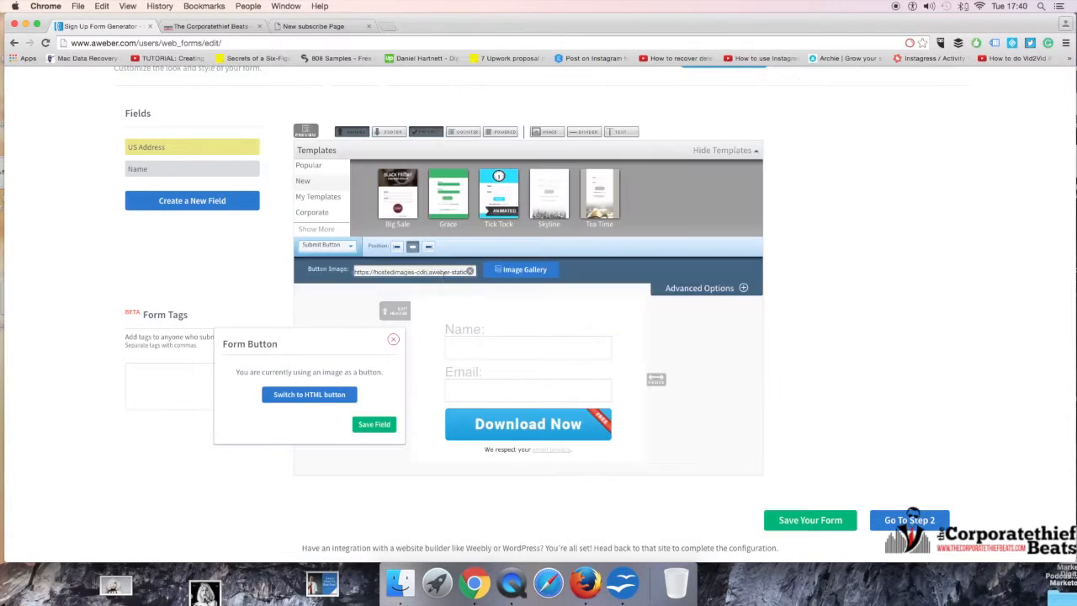
pyautogui.click(392, 425)
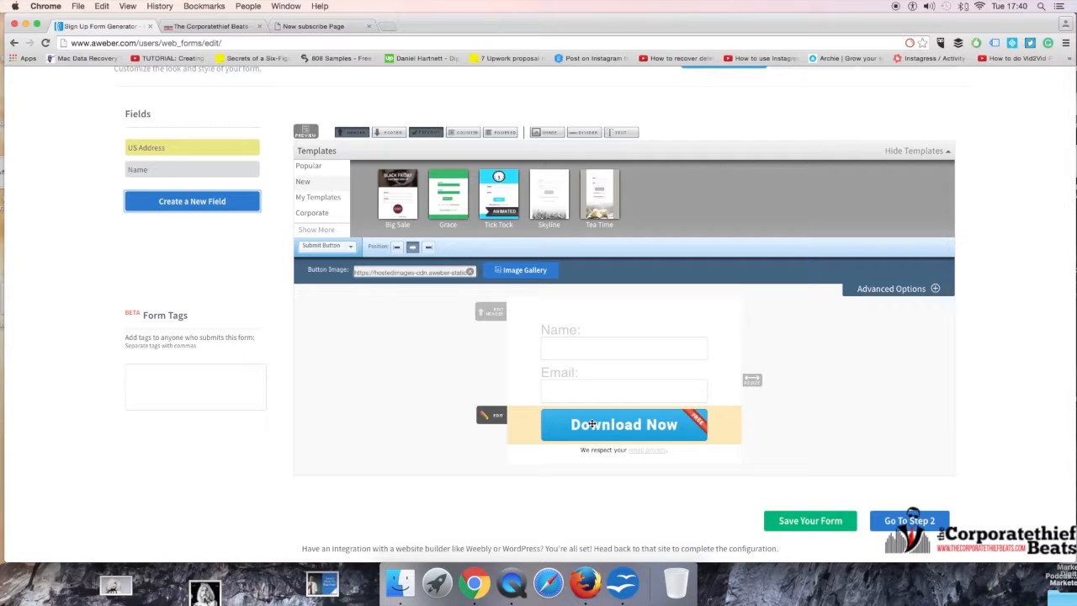
# Step: Examine the email-only opt-in in the blog's download pop-up and compare it with the example subscribe page
pyautogui.click(211, 26)
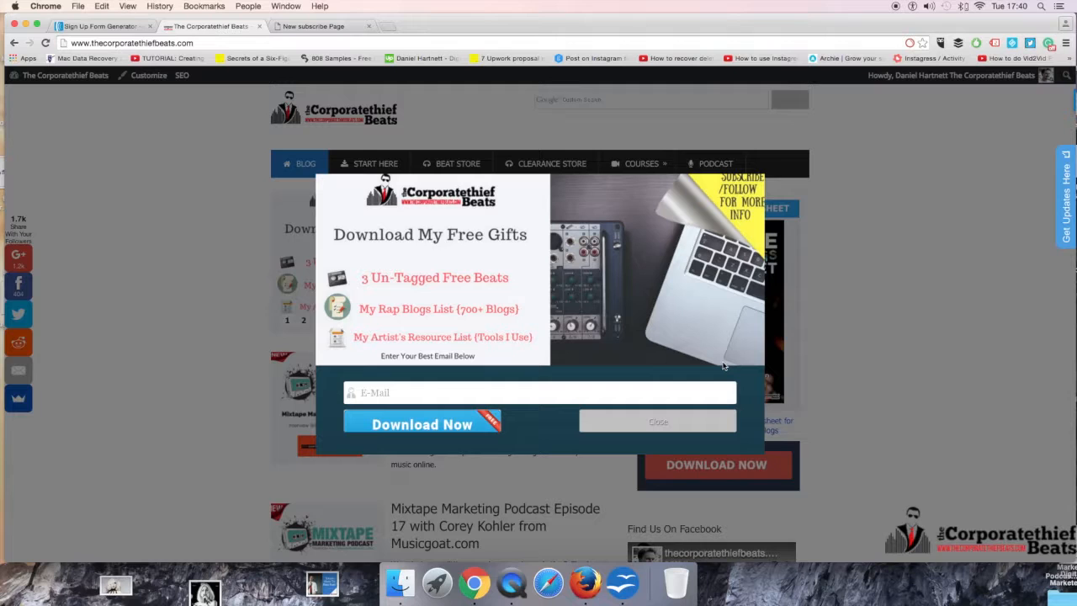
pyautogui.click(852, 346)
pyautogui.click(408, 394)
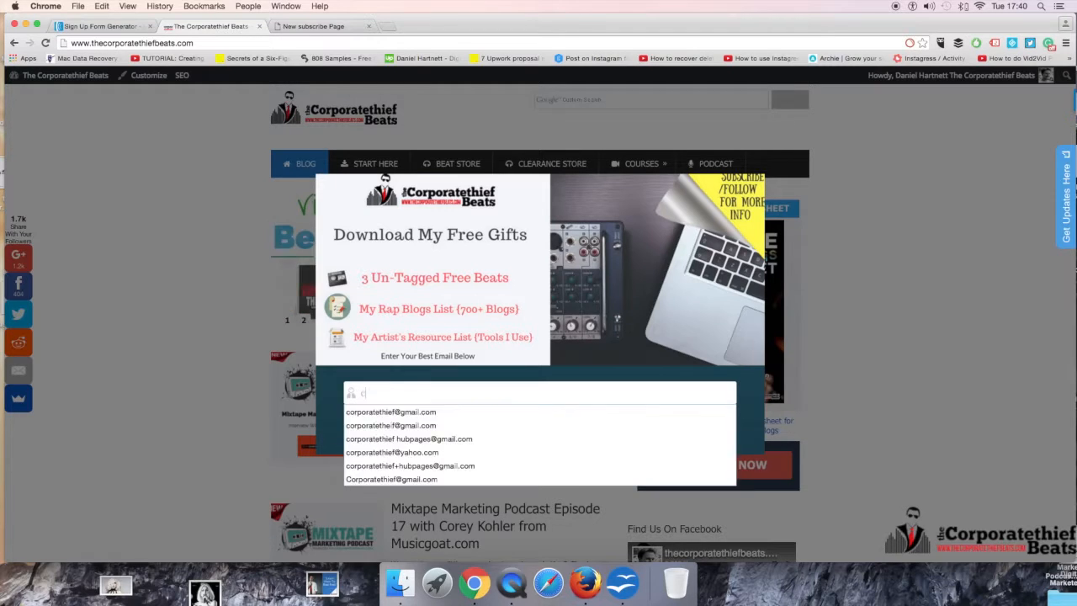
pyautogui.write('c')
pyautogui.press('BackSpace')
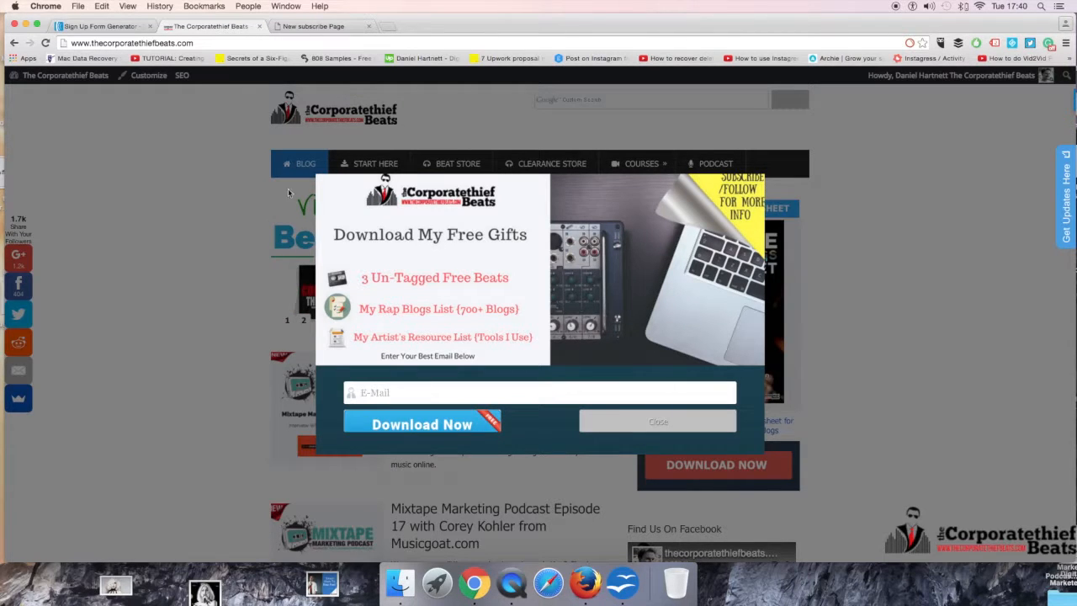
pyautogui.click(218, 212)
pyautogui.click(299, 26)
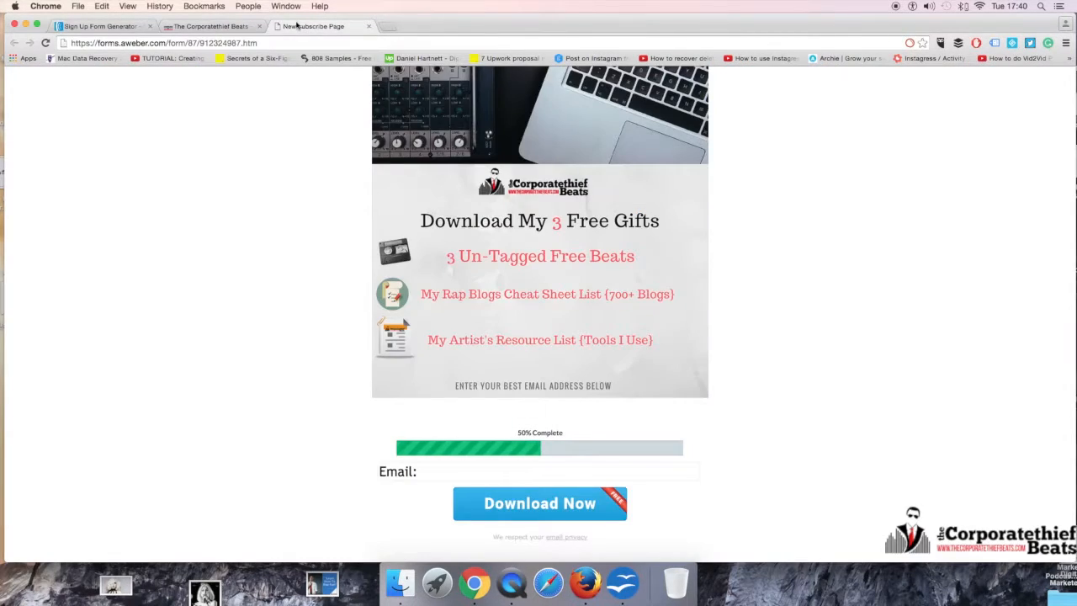
pyautogui.click(231, 28)
# Step: Return to the form editor and set the "3 Free" image from the gallery as the header's background image
pyautogui.click(130, 28)
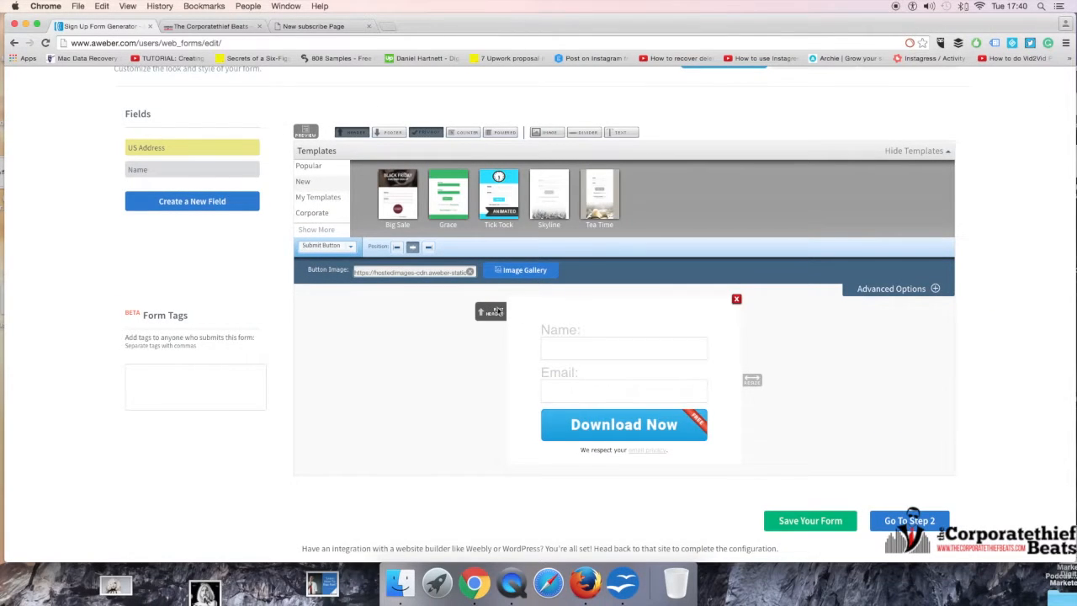
pyautogui.click(496, 313)
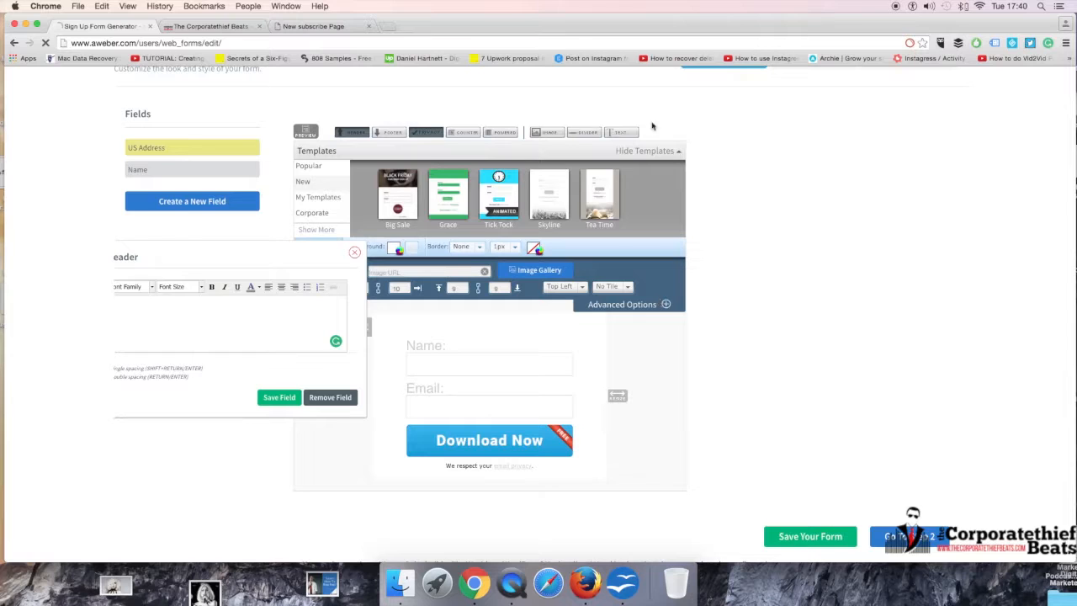
pyautogui.click(668, 305)
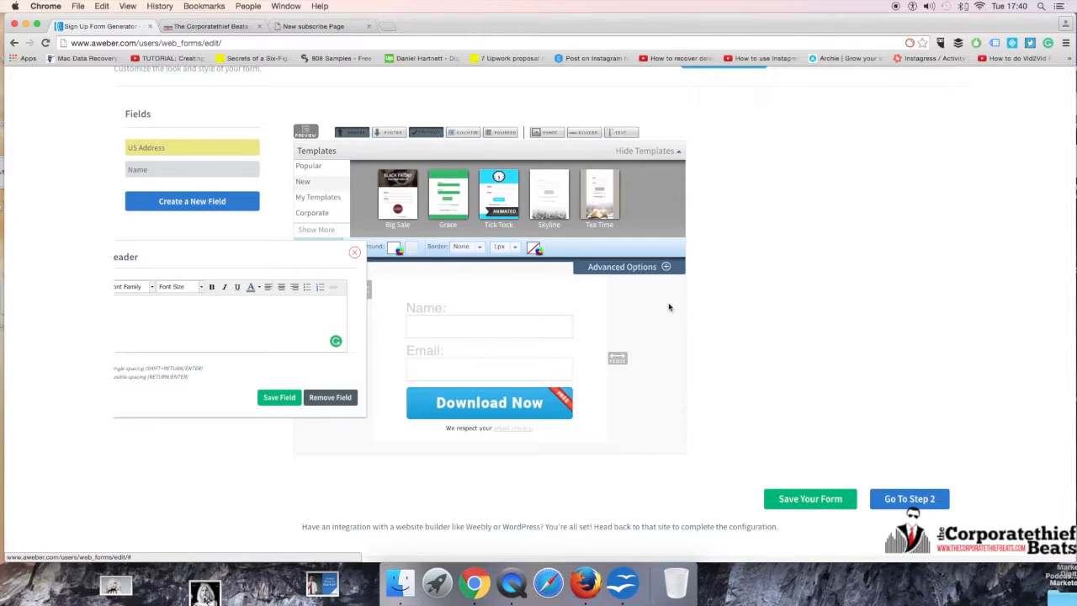
pyautogui.click(667, 265)
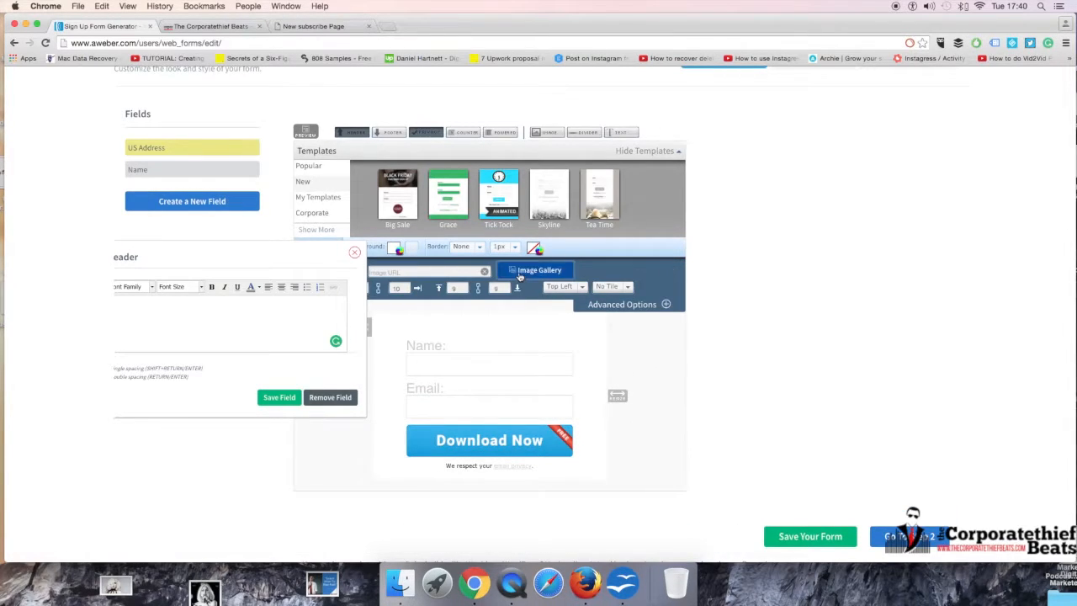
pyautogui.click(538, 270)
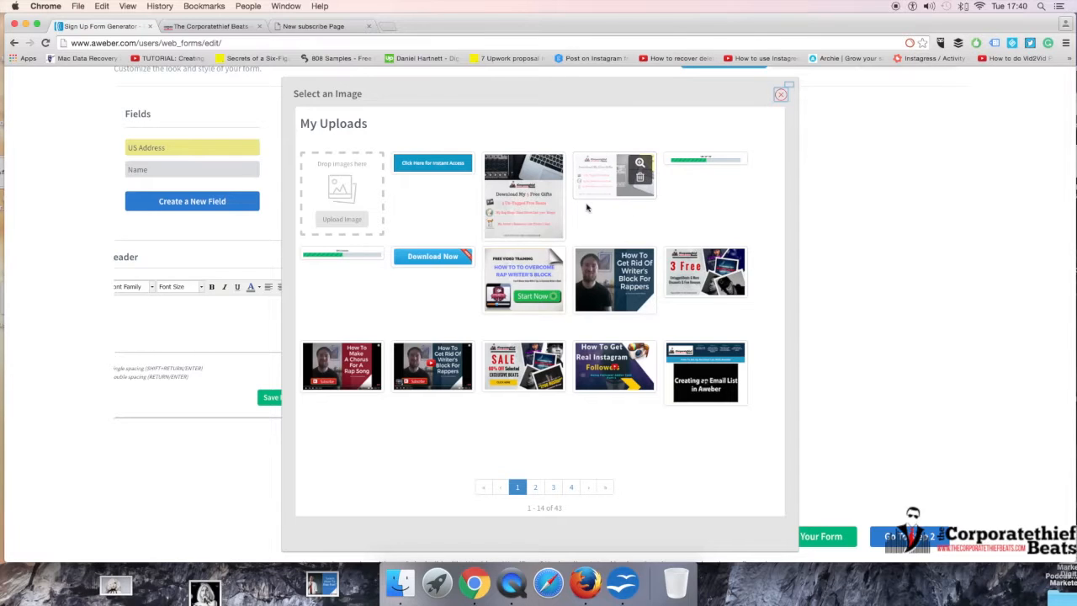
pyautogui.click(695, 279)
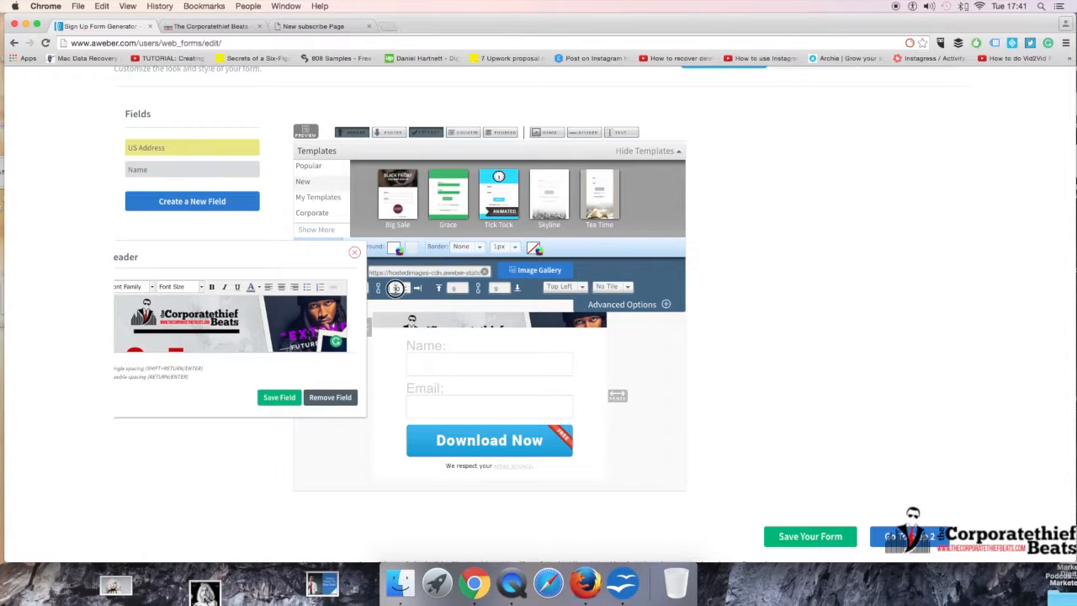
# Step: Set the header padding to 150 on all sides, widen the form to show the header image, and close the header editor
pyautogui.click(461, 289)
pyautogui.click(460, 288)
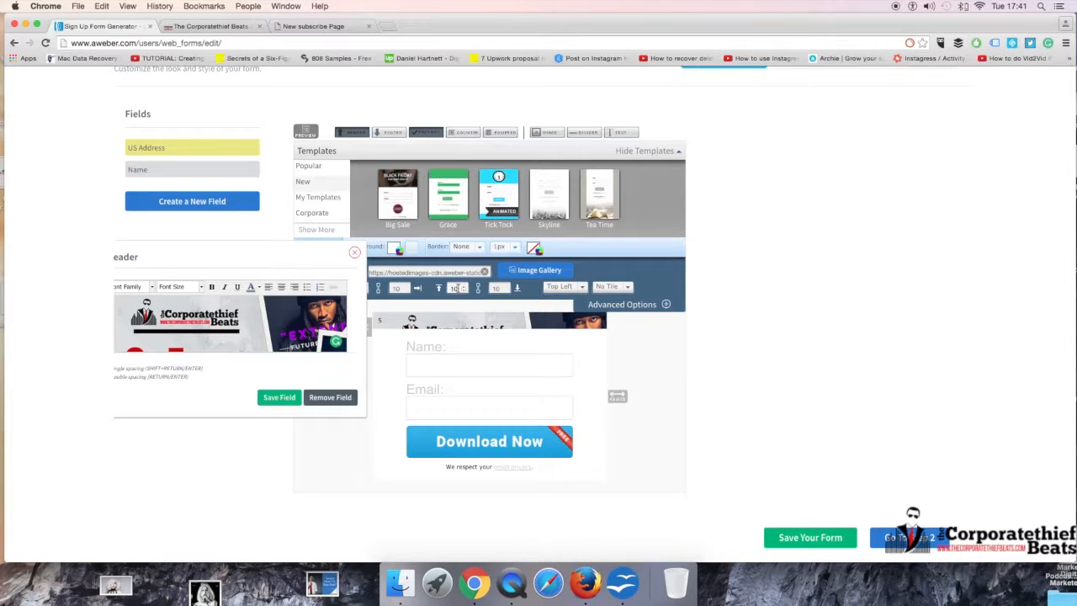
pyautogui.press('Return')
pyautogui.click(402, 288)
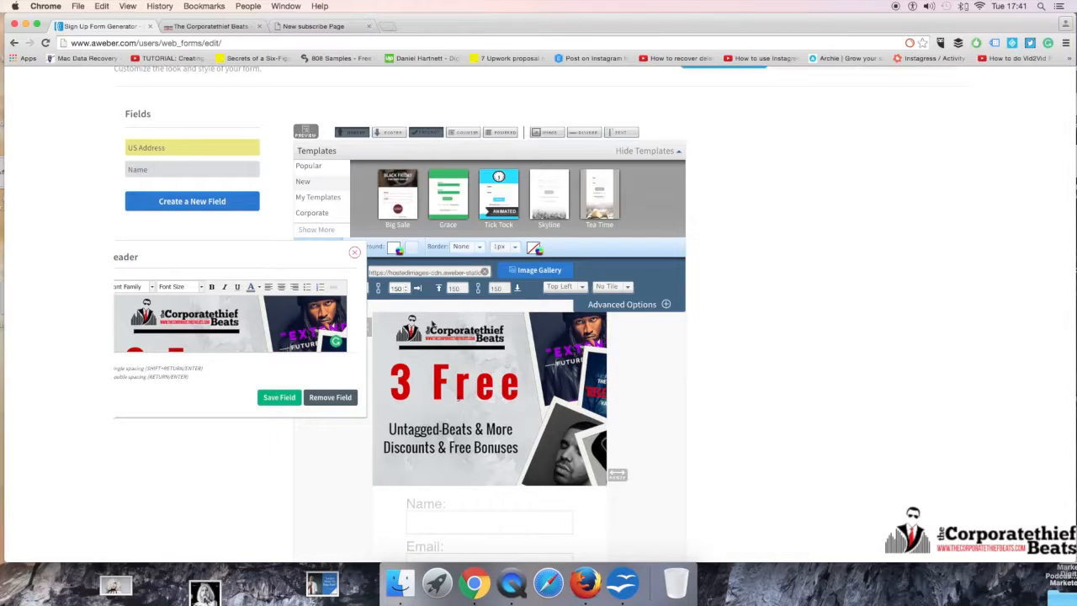
pyautogui.moveTo(623, 475); pyautogui.dragTo(699, 471)
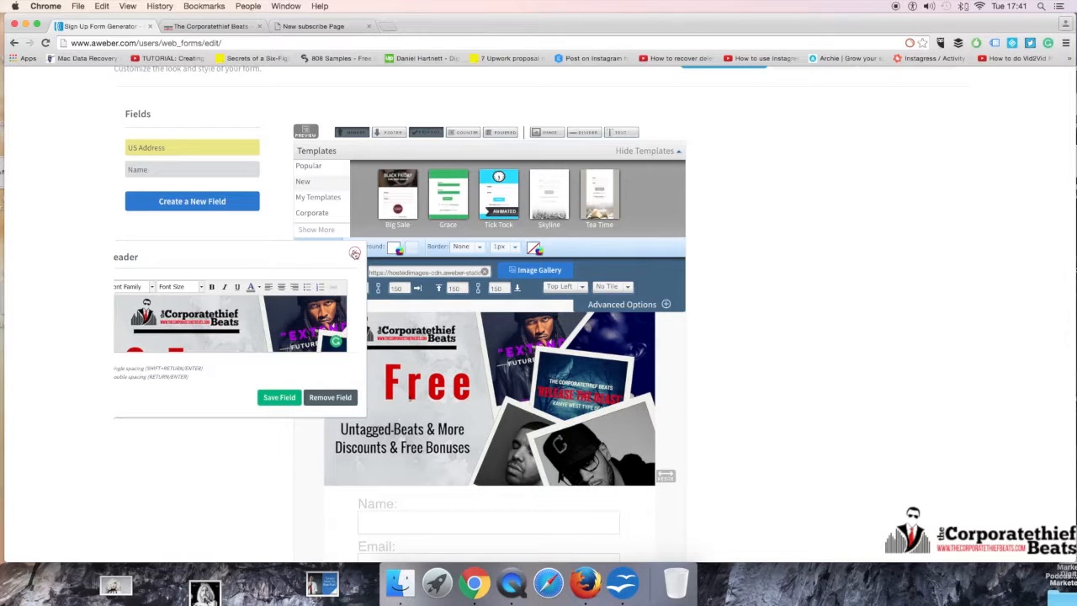
pyautogui.click(355, 253)
pyautogui.scroll(-1, 469, 391)
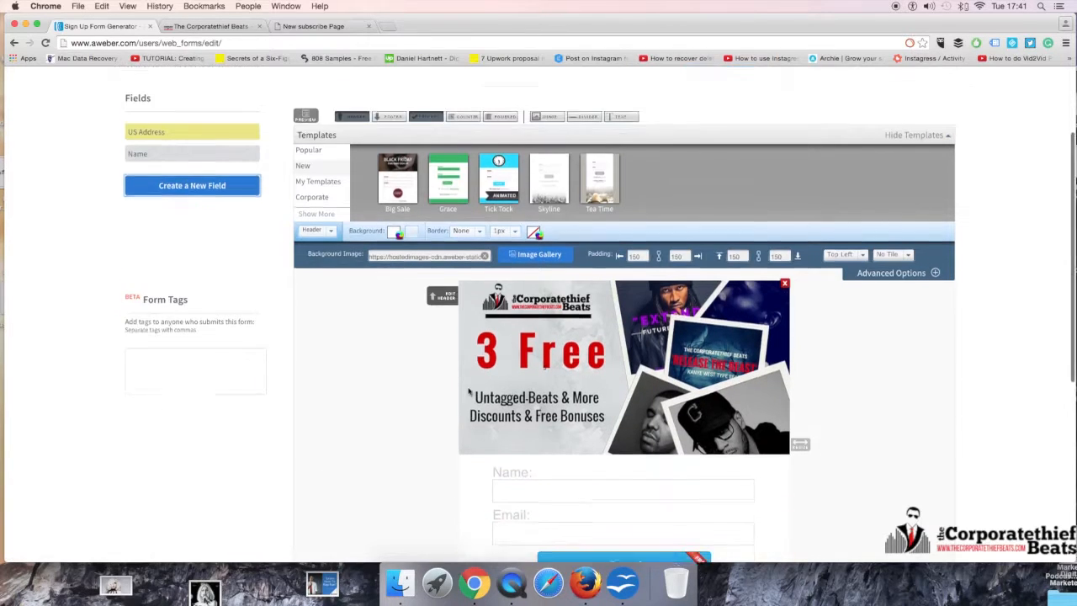
pyautogui.scroll(-3, 454, 383)
pyautogui.scroll(1, 392, 295)
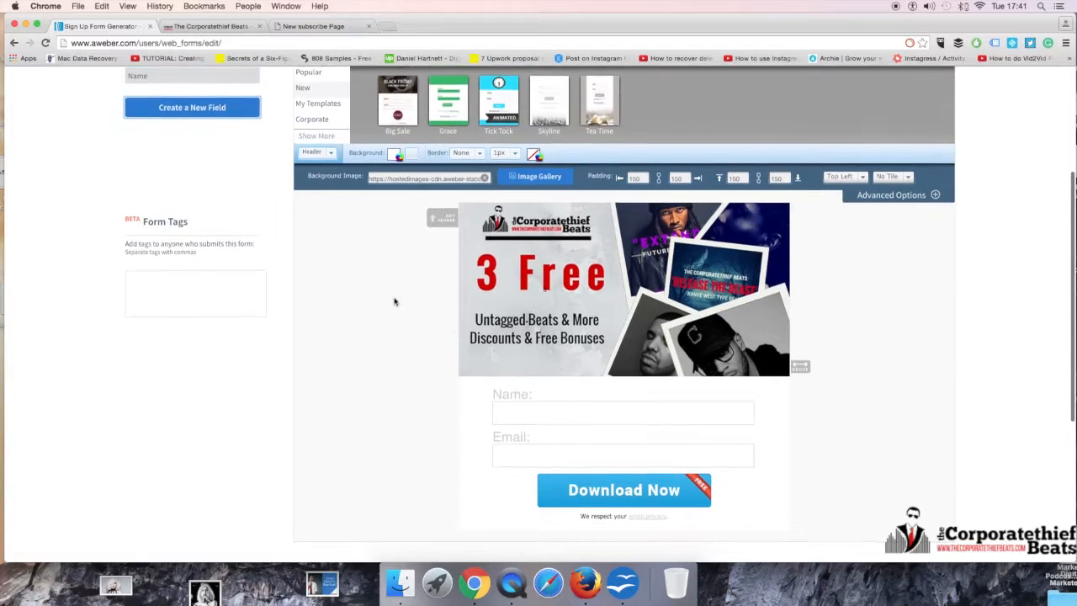
pyautogui.click(533, 407)
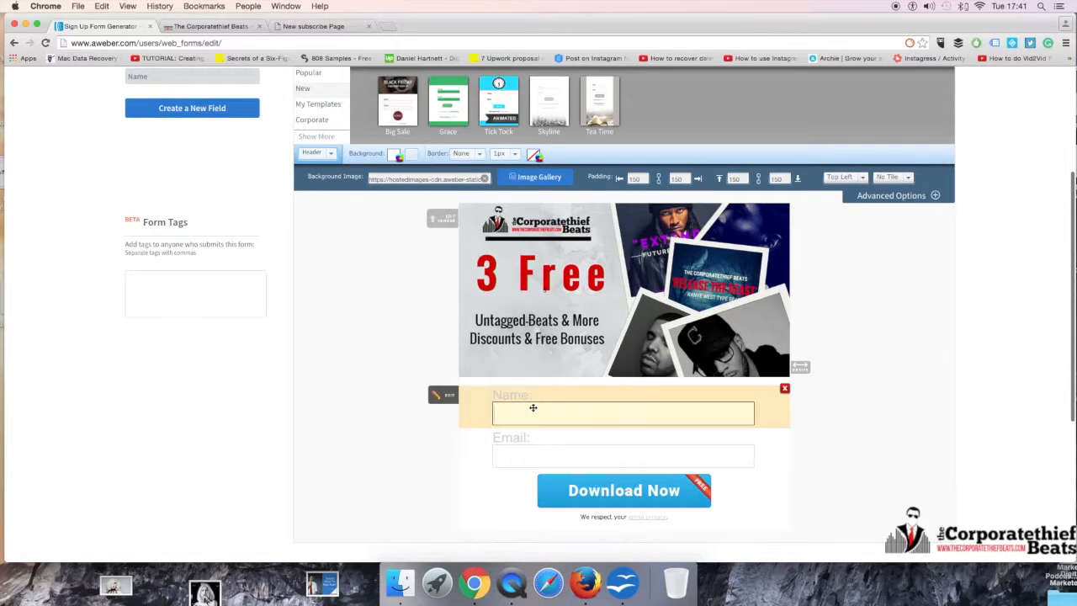
pyautogui.click(604, 382)
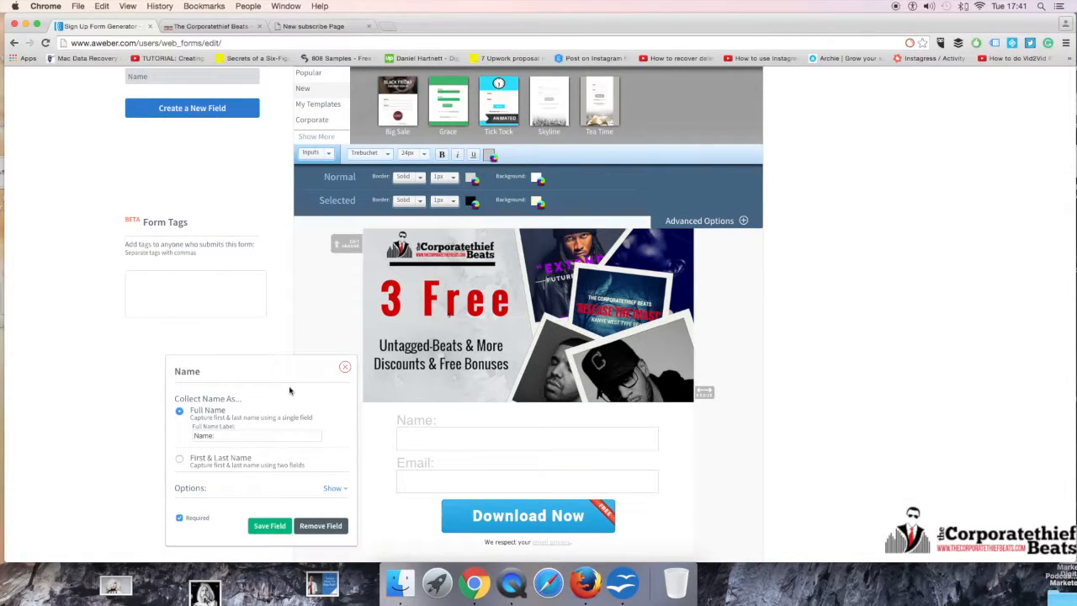
pyautogui.click(345, 367)
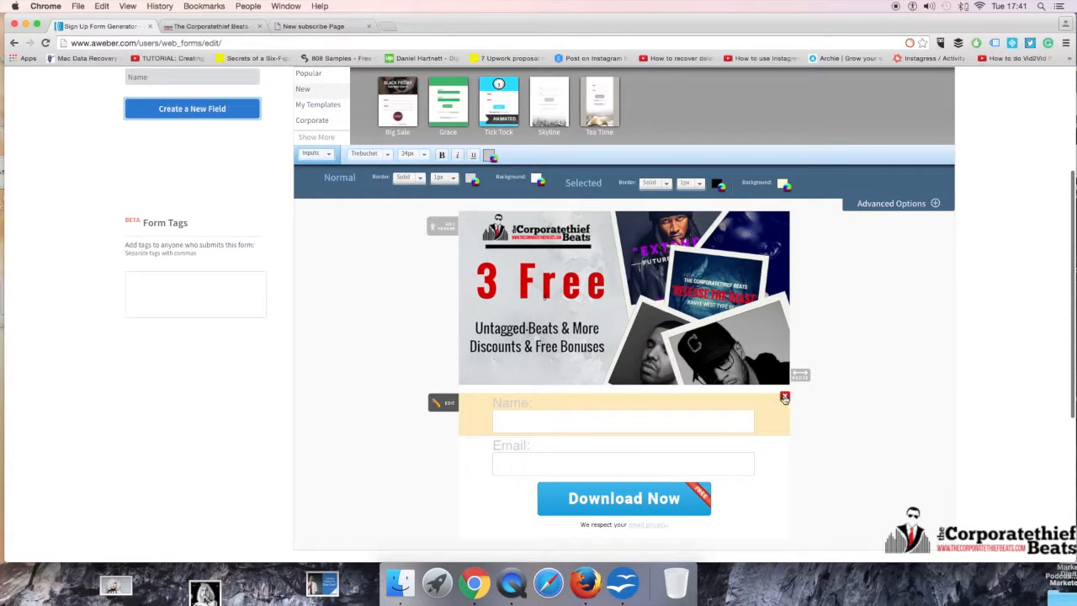
# Step: Give the Name field the placeholder value "Name :", clear its Full Name label, and save the field
pyautogui.click(573, 418)
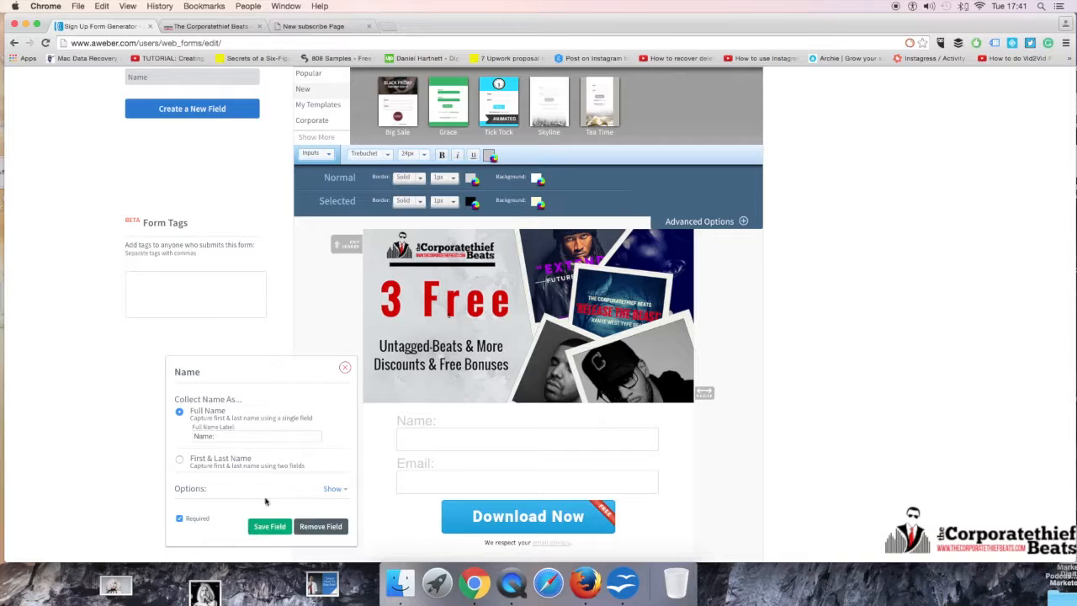
pyautogui.click(333, 488)
pyautogui.click(231, 503)
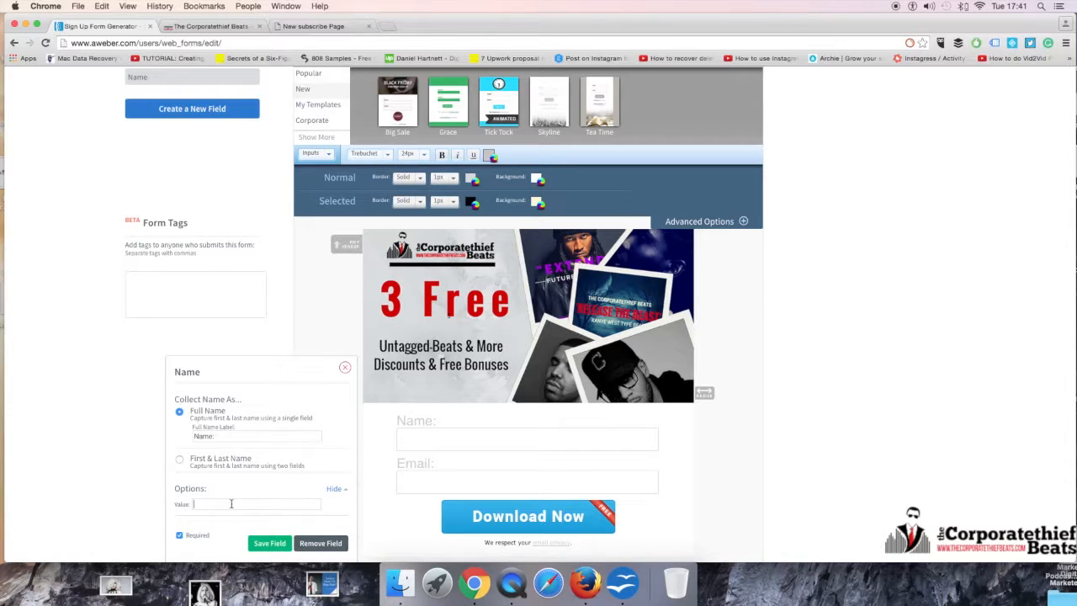
pyautogui.write('Name :')
pyautogui.moveTo(235, 435); pyautogui.dragTo(184, 435)
pyautogui.press('BackSpace')
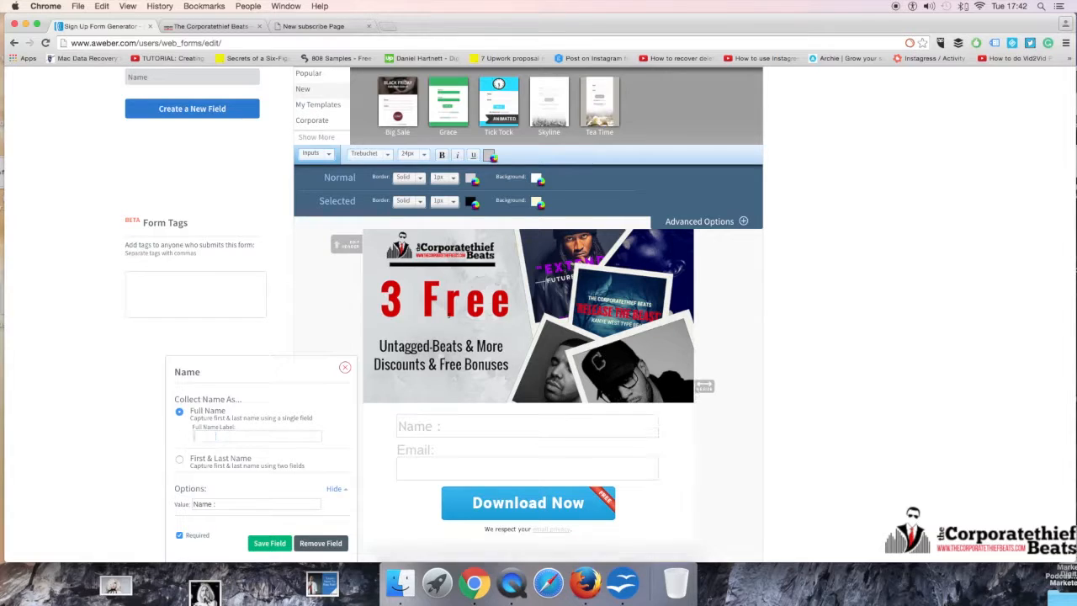
pyautogui.click(269, 543)
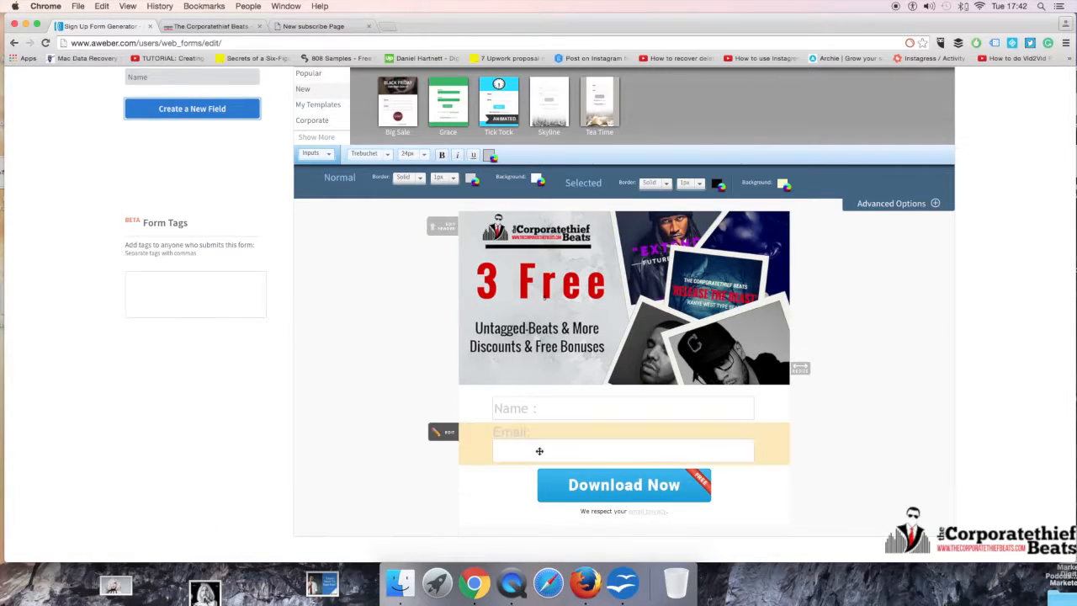
# Step: Move the Email field's "Email:" text from its label to its value, leaving the label blank, and save the field
pyautogui.click(530, 437)
pyautogui.moveTo(224, 431); pyautogui.dragTo(159, 430)
pyautogui.press('super+c')
pyautogui.press('BackSpace')
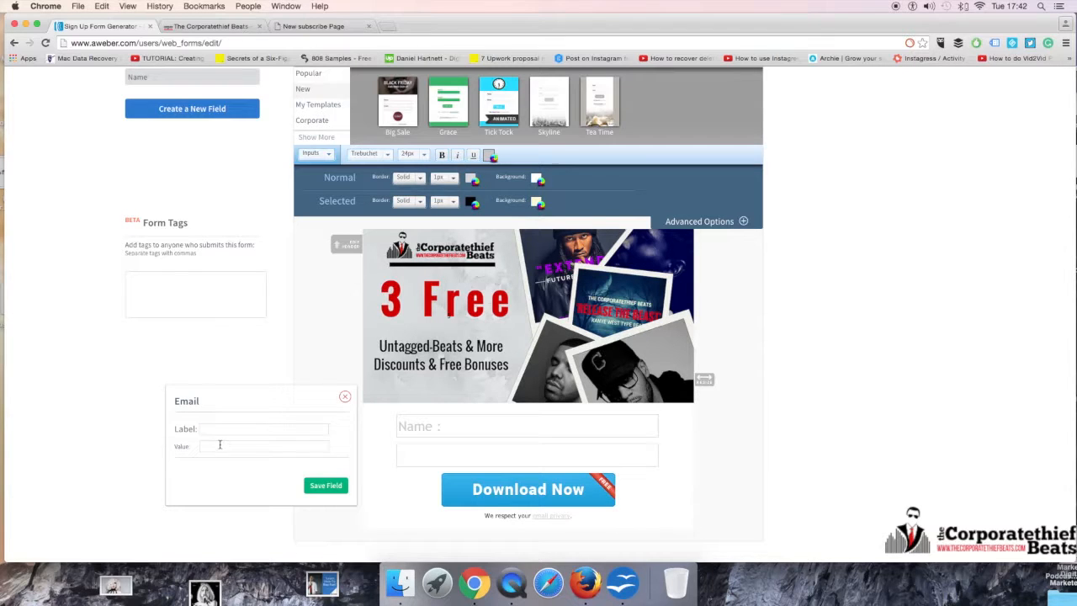
pyautogui.press('super+v')
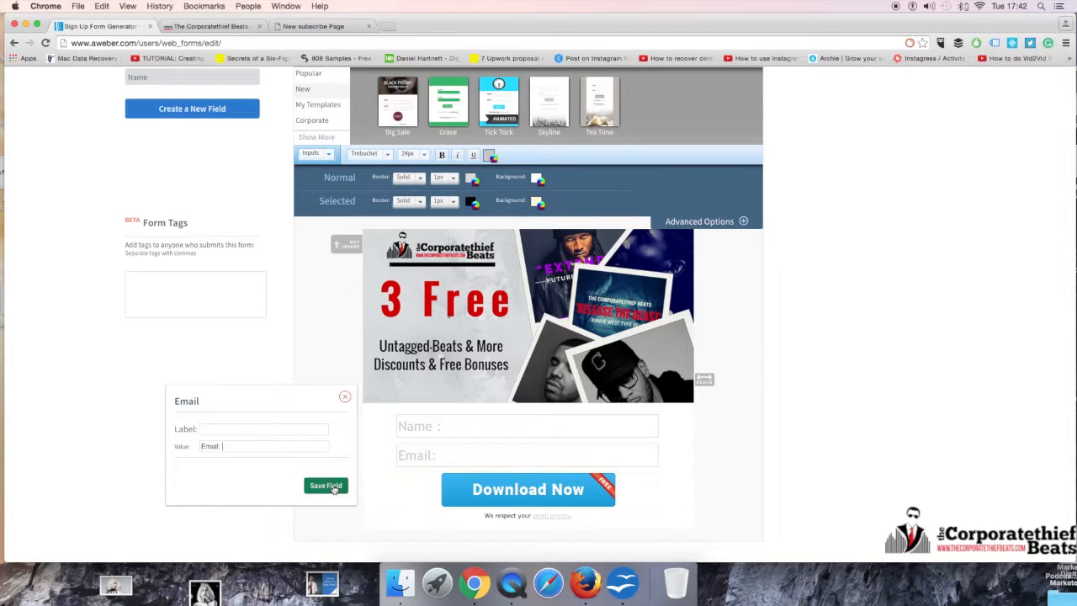
pyautogui.click(326, 486)
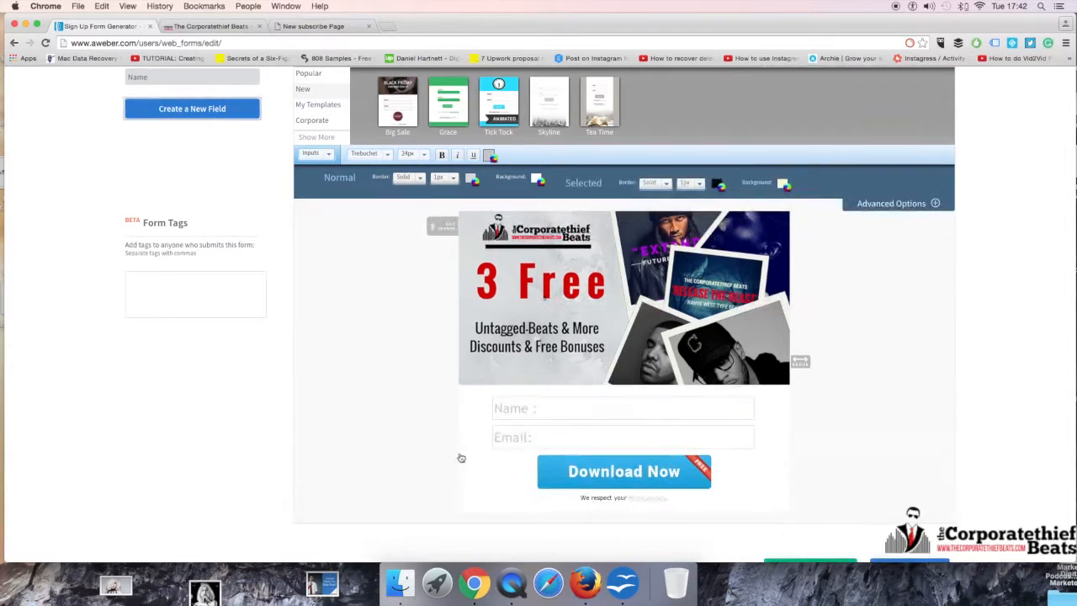
# Step: Set the input fields' text colour to dark grey 2e2e2e and save the Name field
pyautogui.click(548, 409)
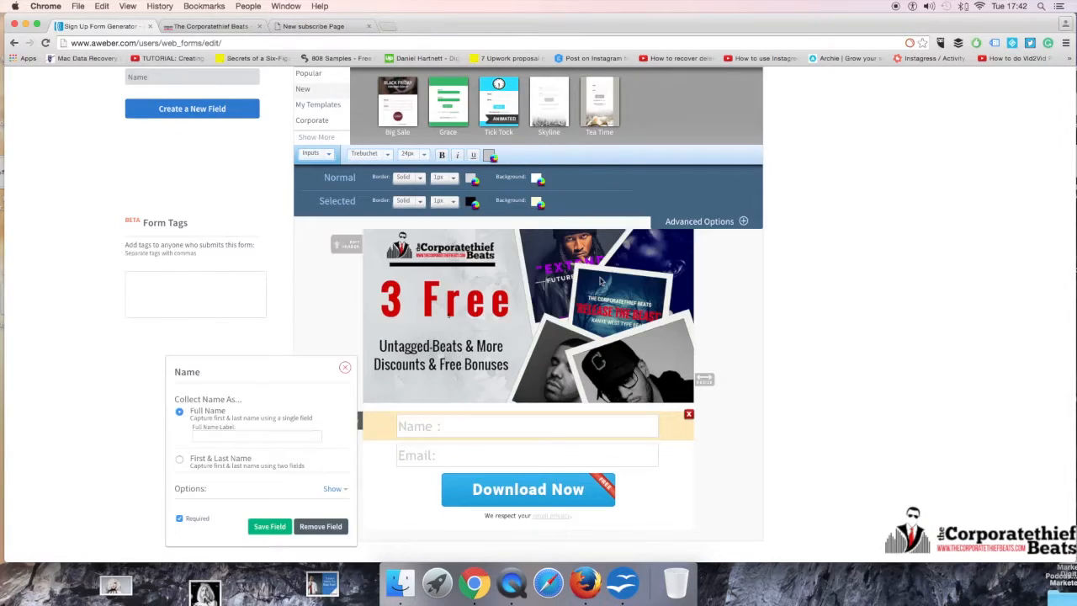
pyautogui.click(471, 179)
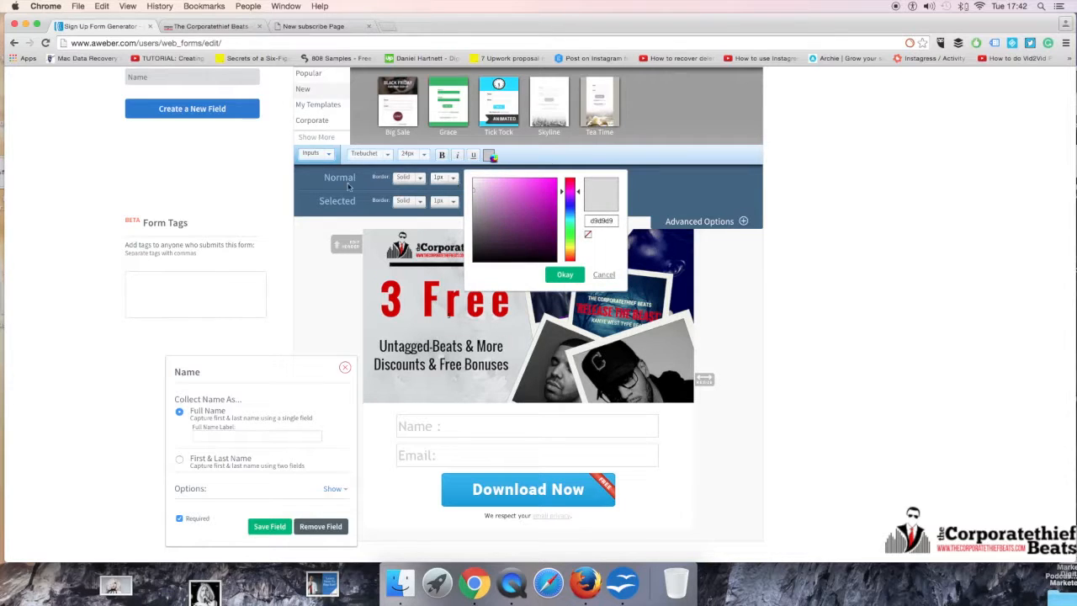
pyautogui.click(452, 212)
pyautogui.click(471, 202)
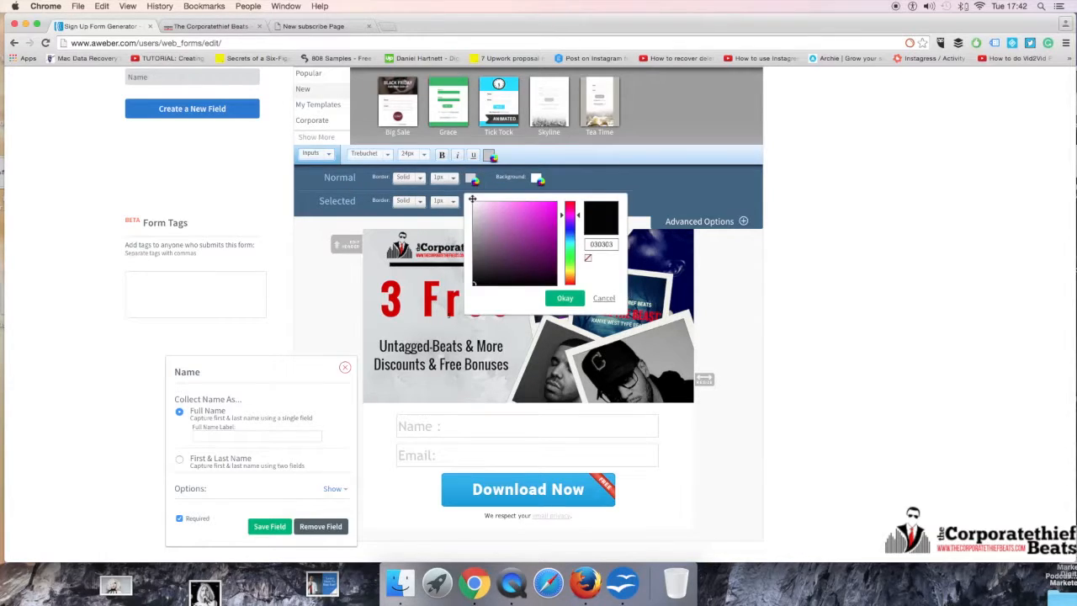
pyautogui.click(602, 193)
pyautogui.click(489, 157)
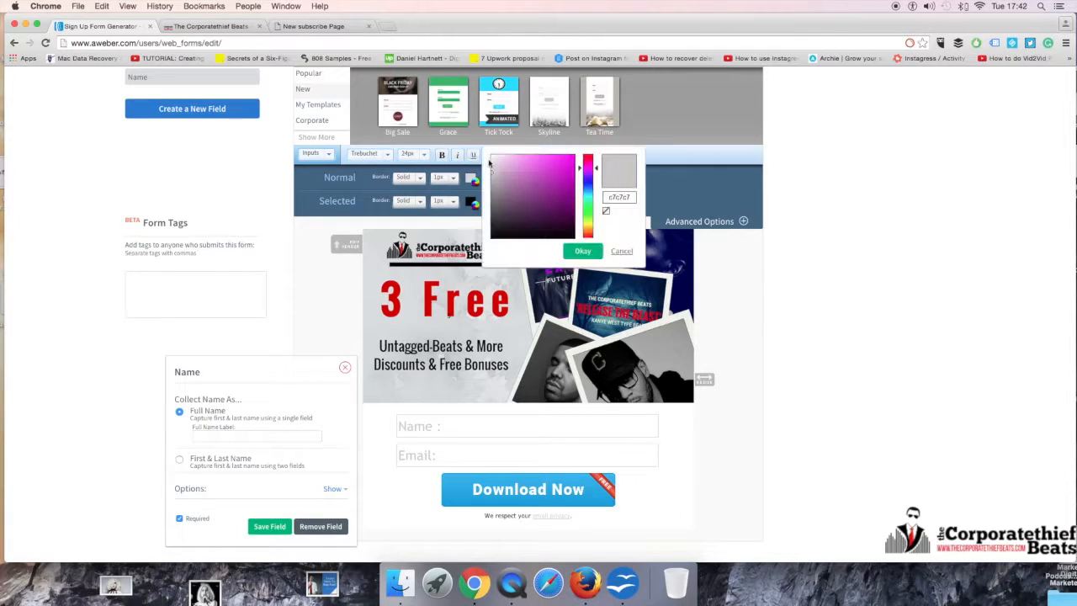
pyautogui.moveTo(491, 171); pyautogui.dragTo(489, 222)
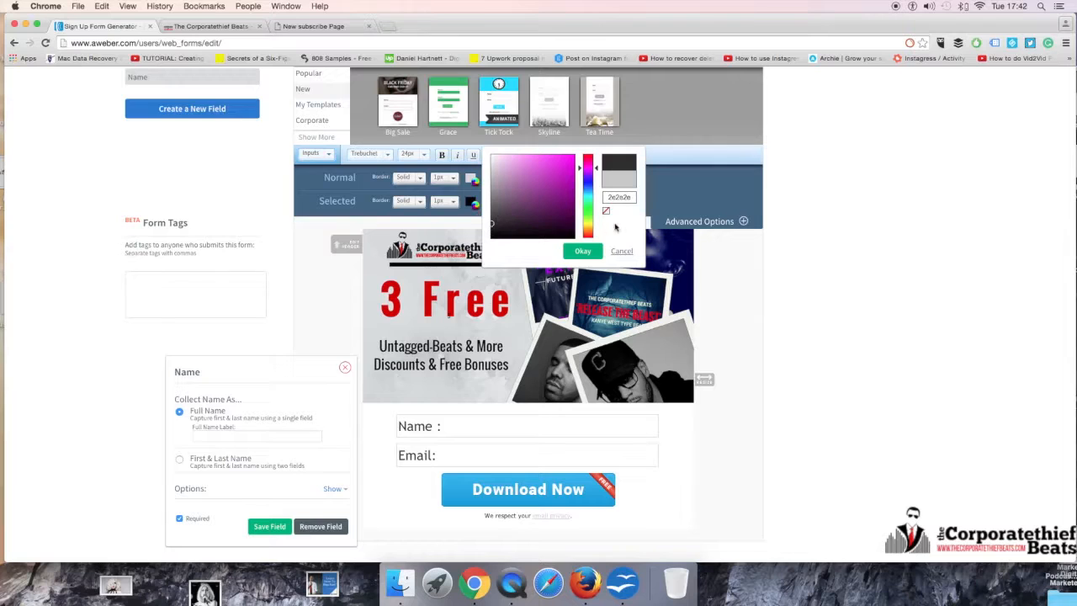
pyautogui.click(583, 251)
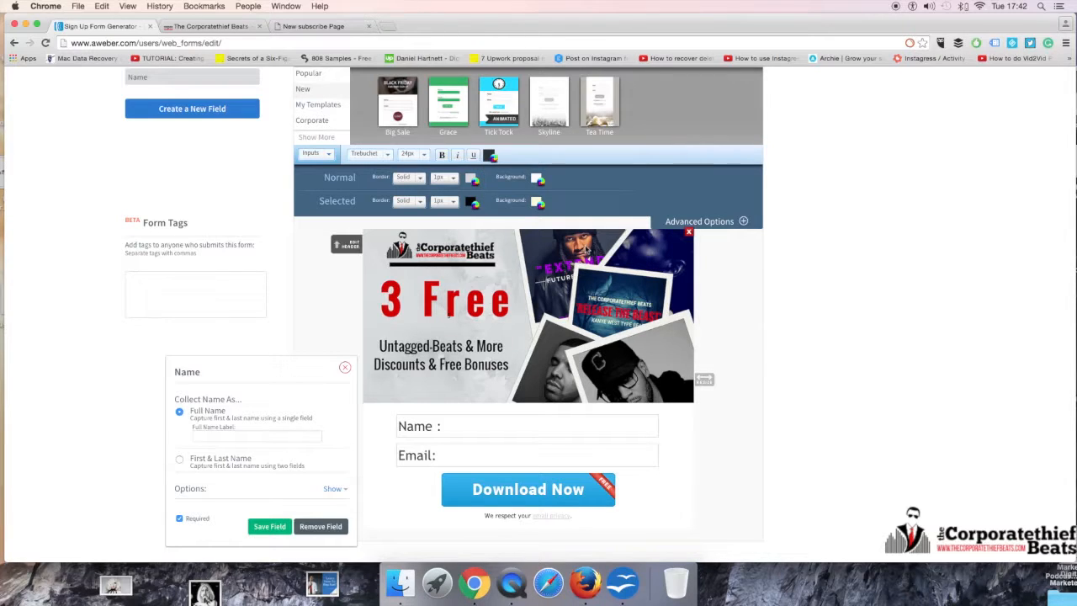
pyautogui.click(269, 526)
# Step: Try bold, italic and underline on the input text, look through the font sizes and families, and save the Name field
pyautogui.click(561, 414)
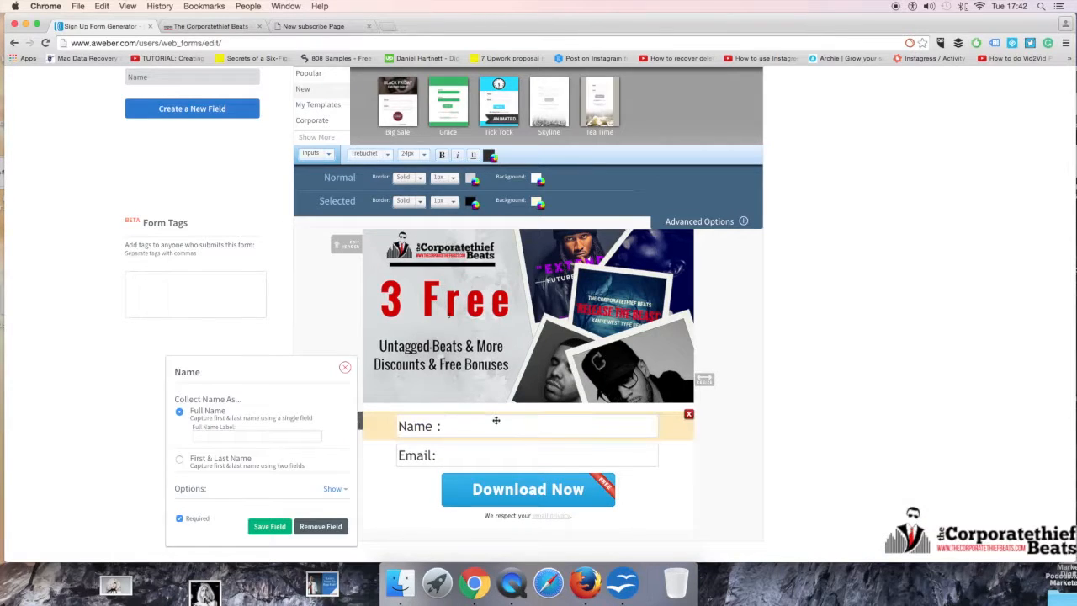
pyautogui.click(441, 155)
pyautogui.click(457, 155)
pyautogui.click(458, 156)
pyautogui.click(472, 157)
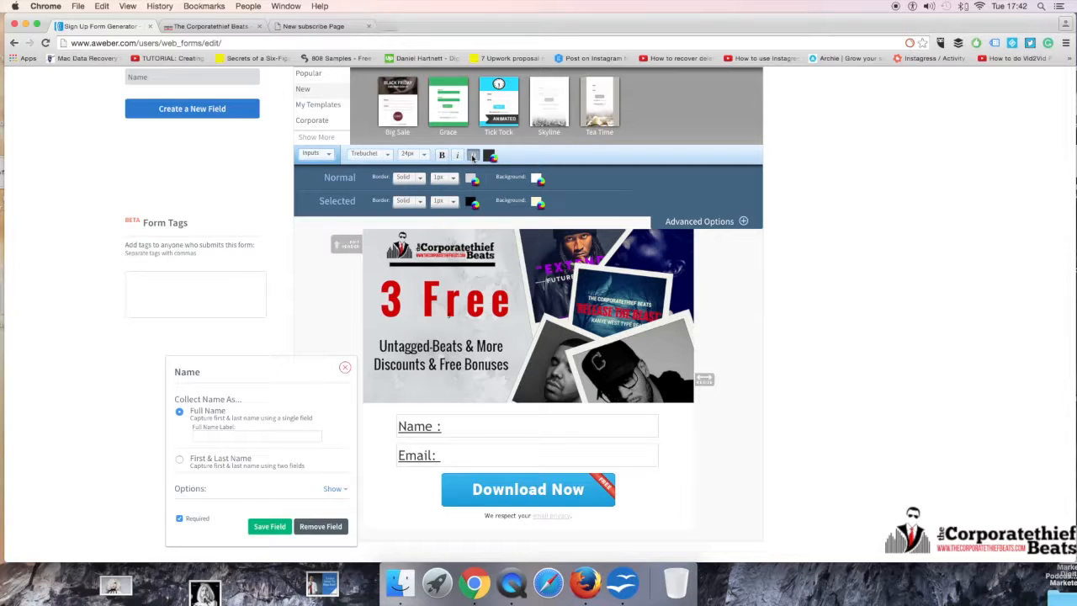
pyautogui.click(473, 156)
pyautogui.click(420, 155)
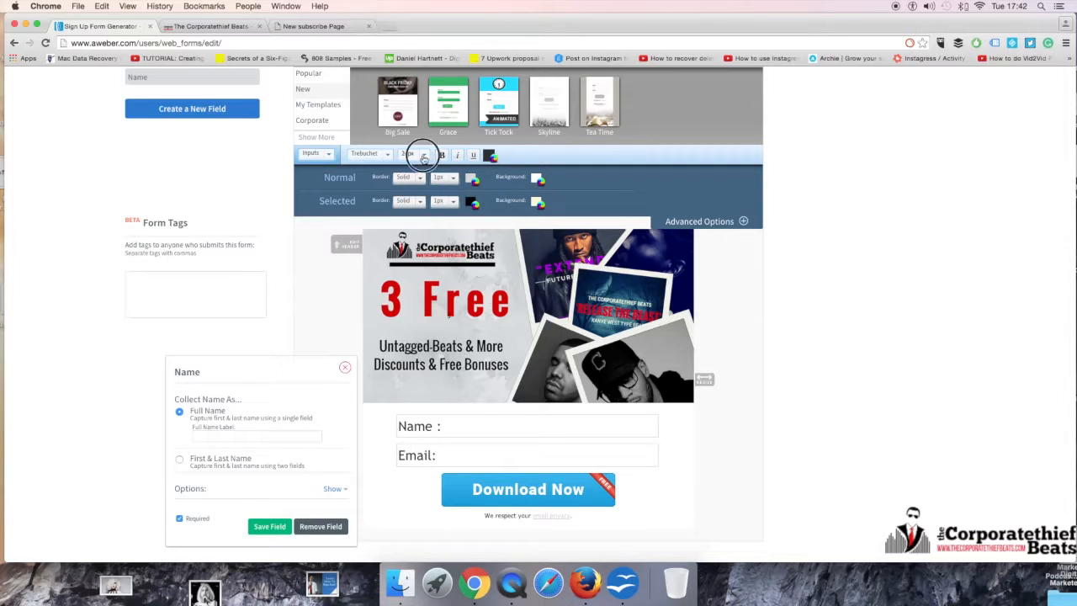
pyautogui.click(540, 161)
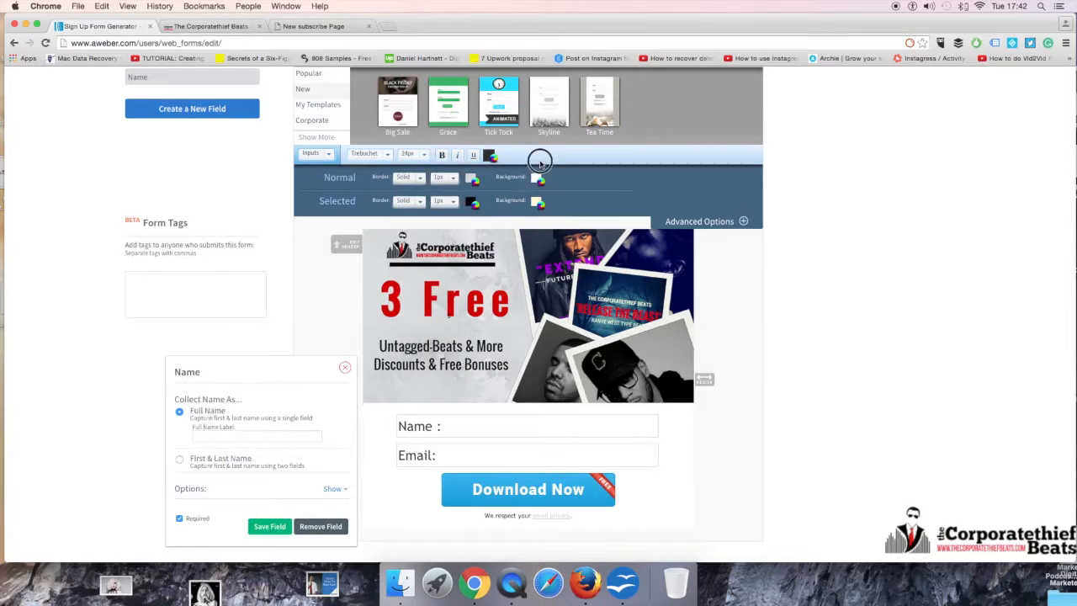
pyautogui.click(384, 159)
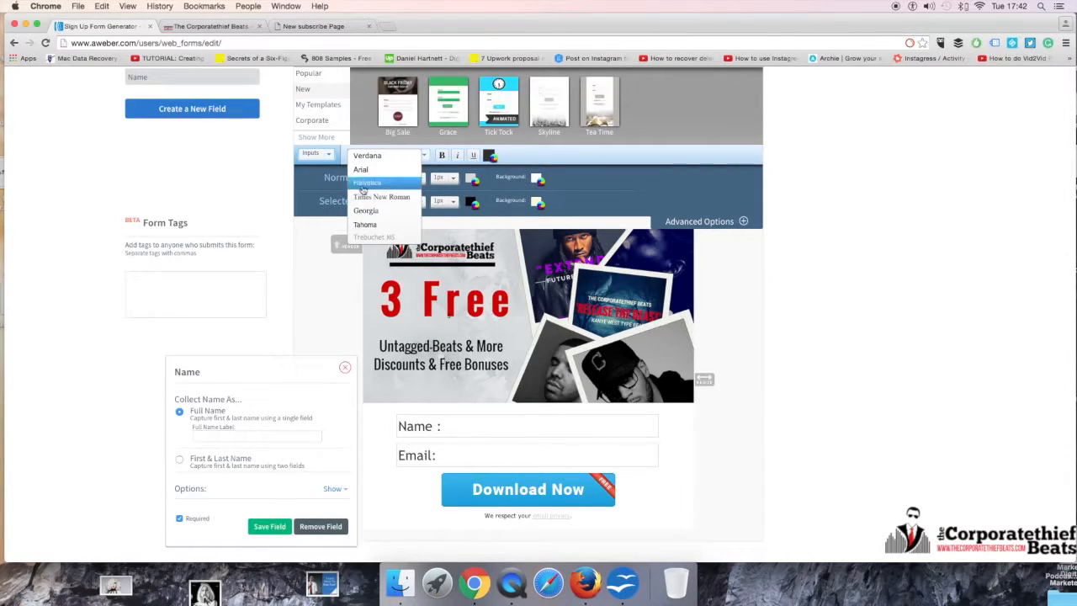
pyautogui.click(600, 330)
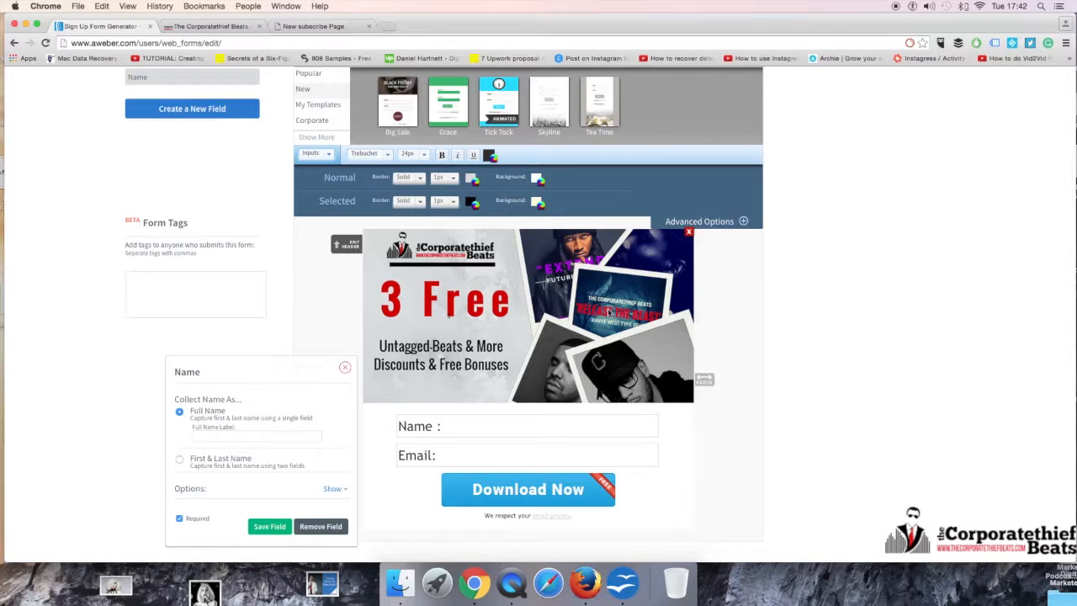
pyautogui.click(267, 526)
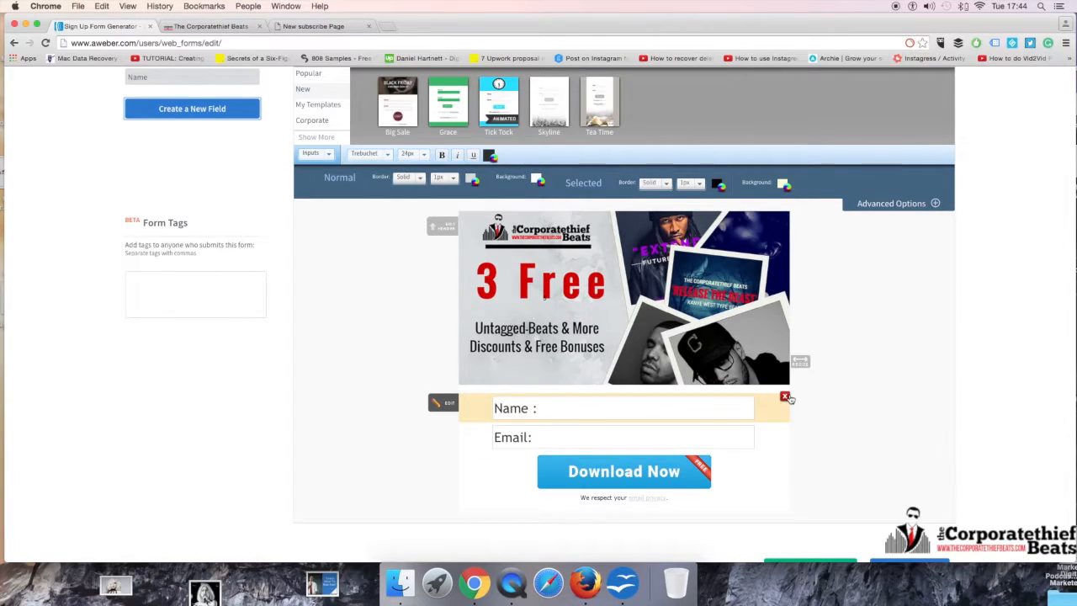
pyautogui.click(189, 281)
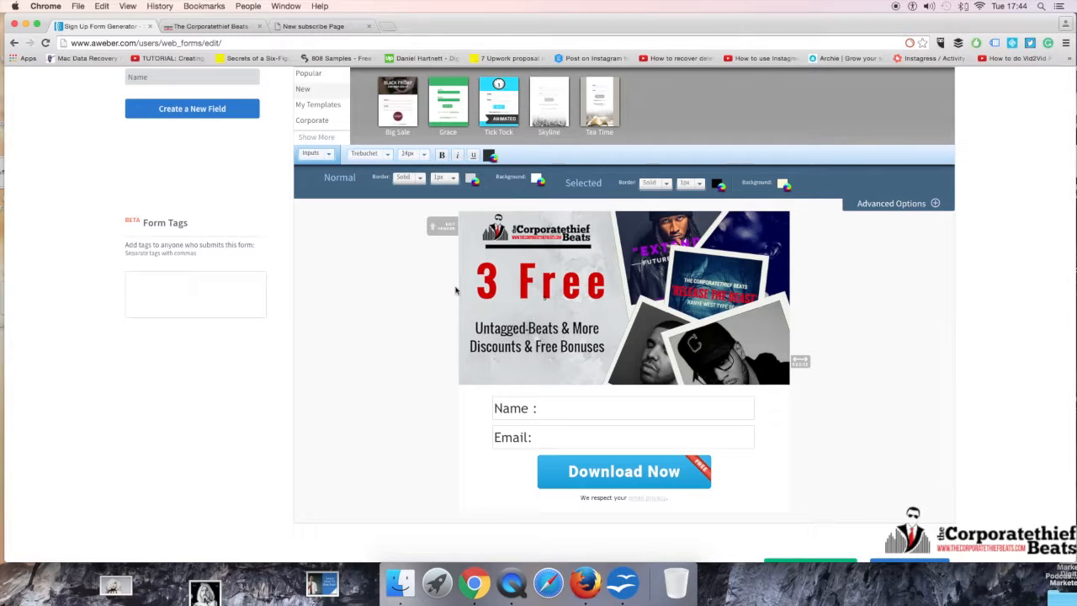
pyautogui.click(543, 298)
pyautogui.click(545, 302)
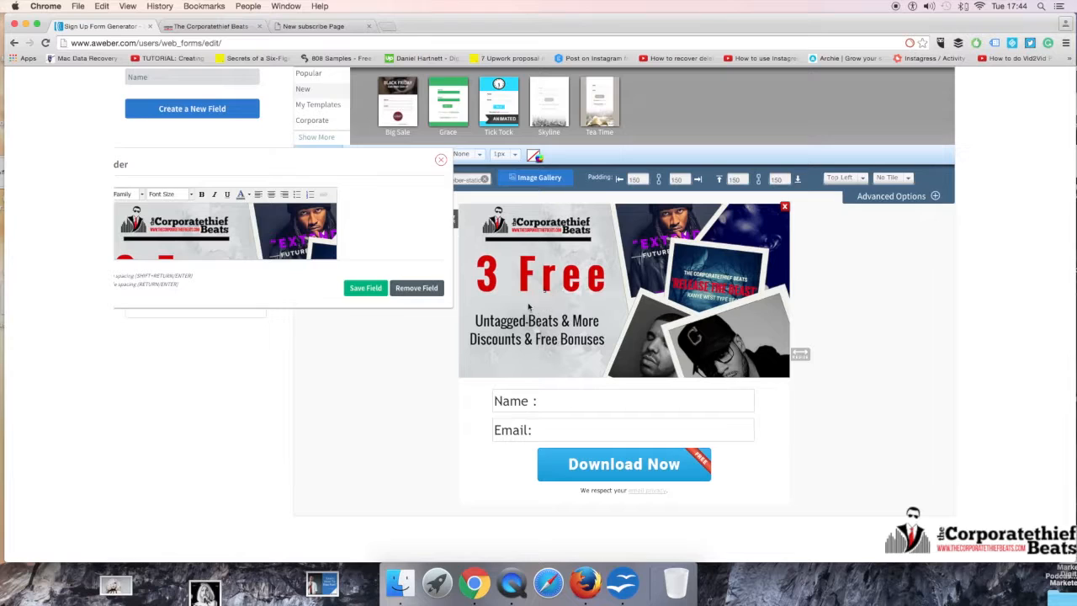
pyautogui.click(440, 160)
# Step: Add the form tag "free beats" for anyone who submits the form
pyautogui.click(205, 299)
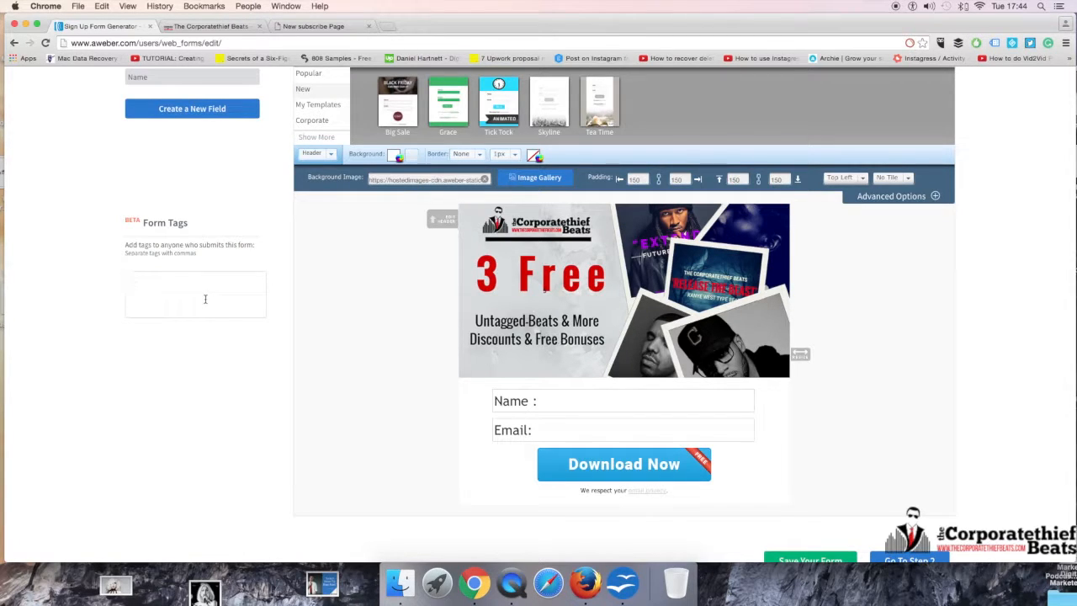
pyautogui.write('free beats')
pyautogui.press('Return')
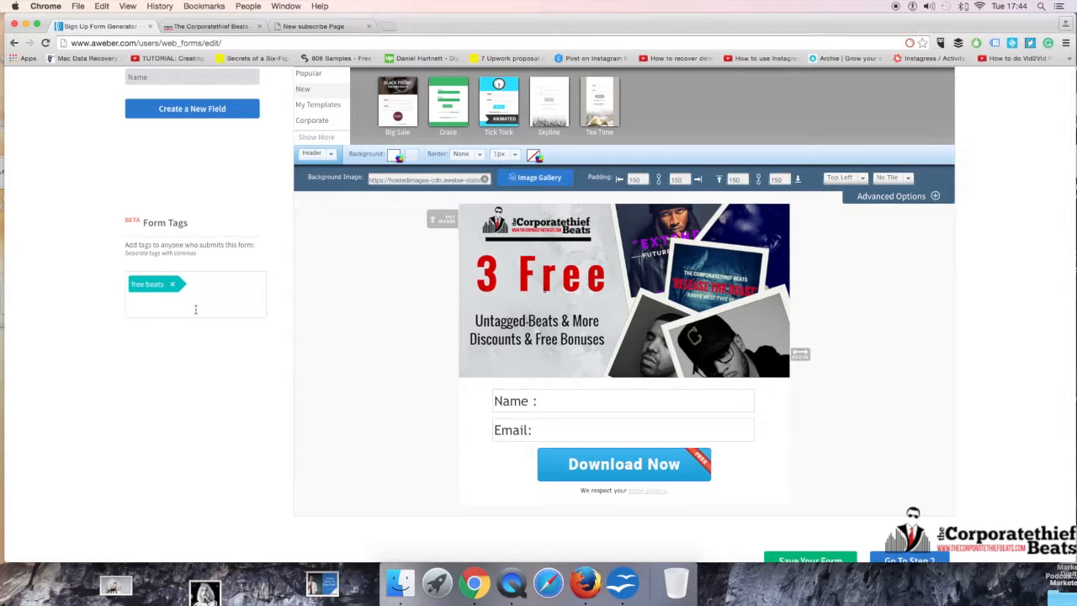
# Step: Save the form design and proceed to step 2, the form's settings
pyautogui.scroll(-1, 379, 379)
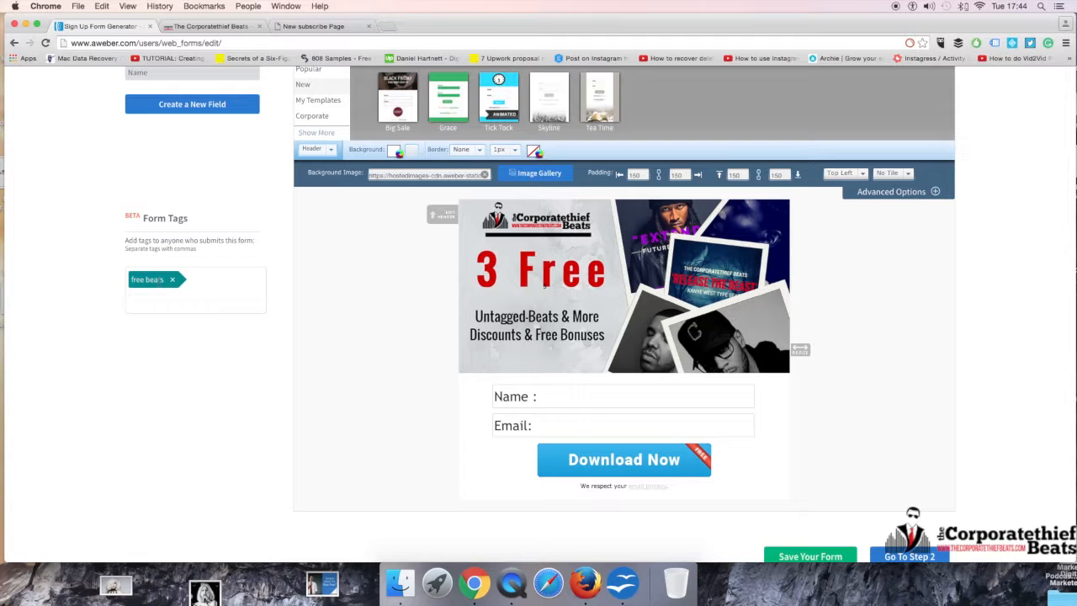
pyautogui.scroll(1, 349, 328)
pyautogui.scroll(5, 349, 329)
pyautogui.scroll(-6, 421, 440)
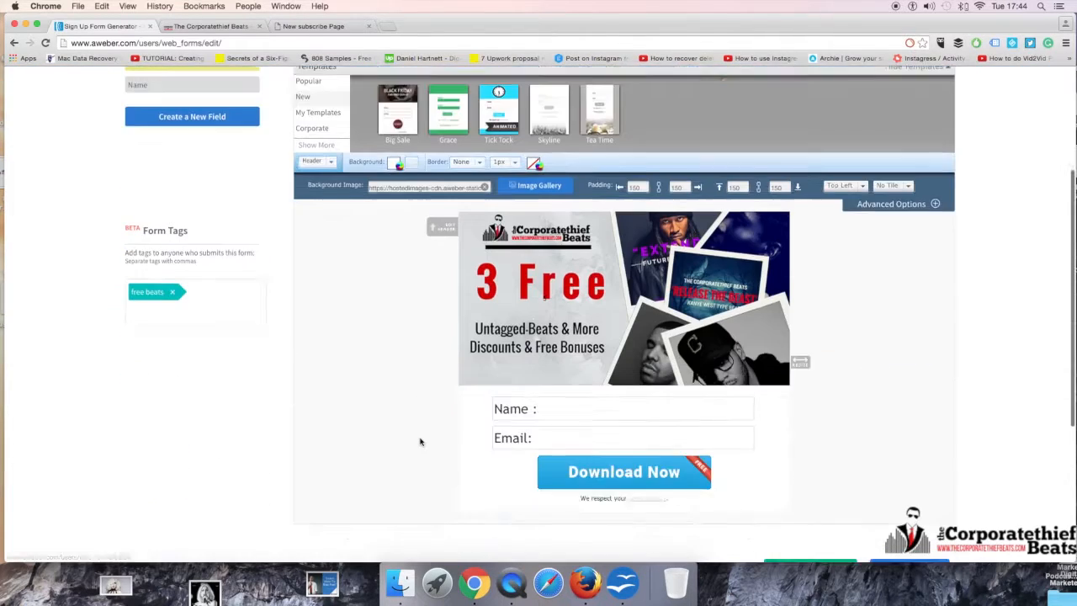
pyautogui.click(827, 505)
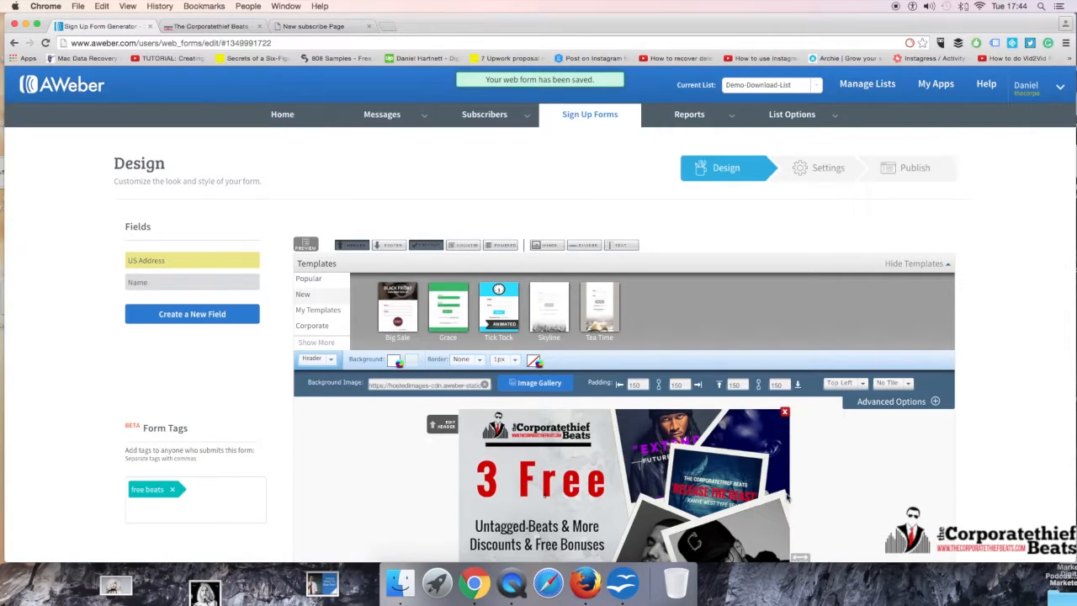
pyautogui.scroll(-5, 827, 505)
pyautogui.scroll(-2, 777, 494)
pyautogui.click(902, 458)
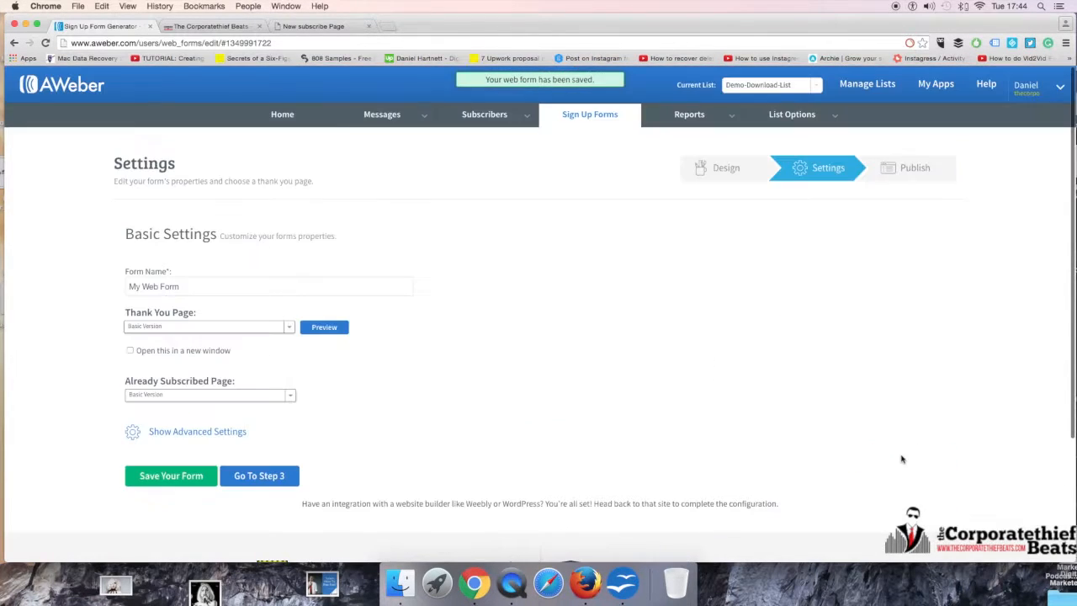
# Step: Look at the thank you page options, preview the Basic Version page, and return to the form settings
pyautogui.click(237, 331)
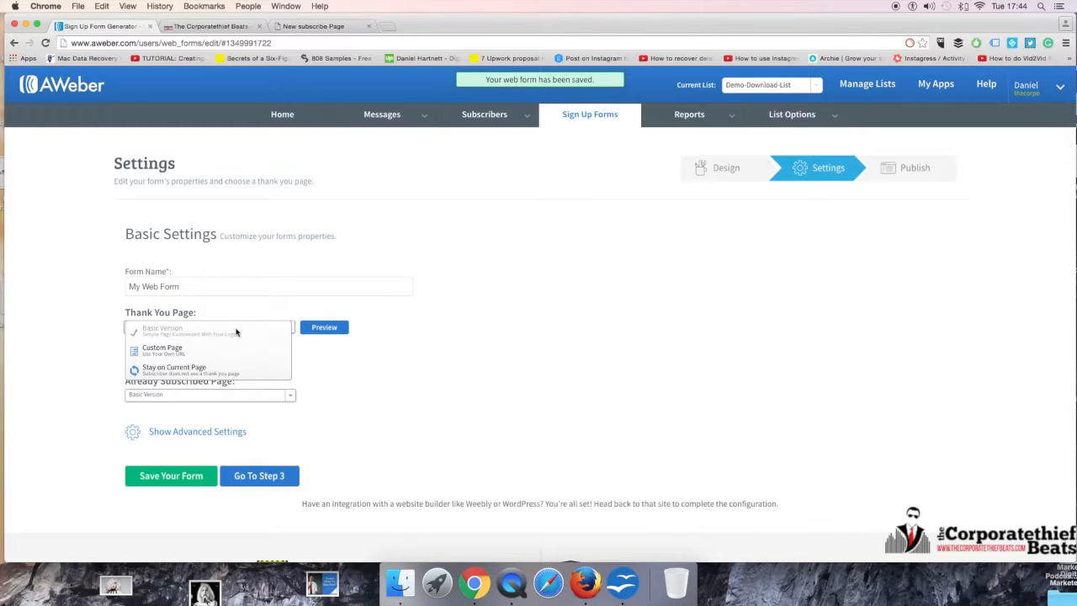
pyautogui.click(456, 316)
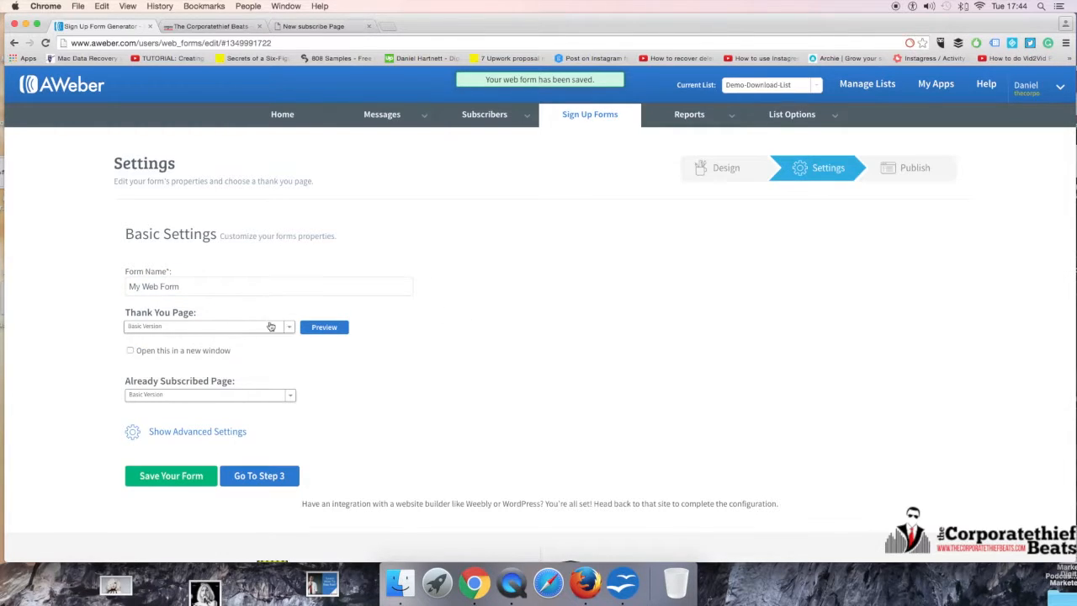
pyautogui.click(337, 329)
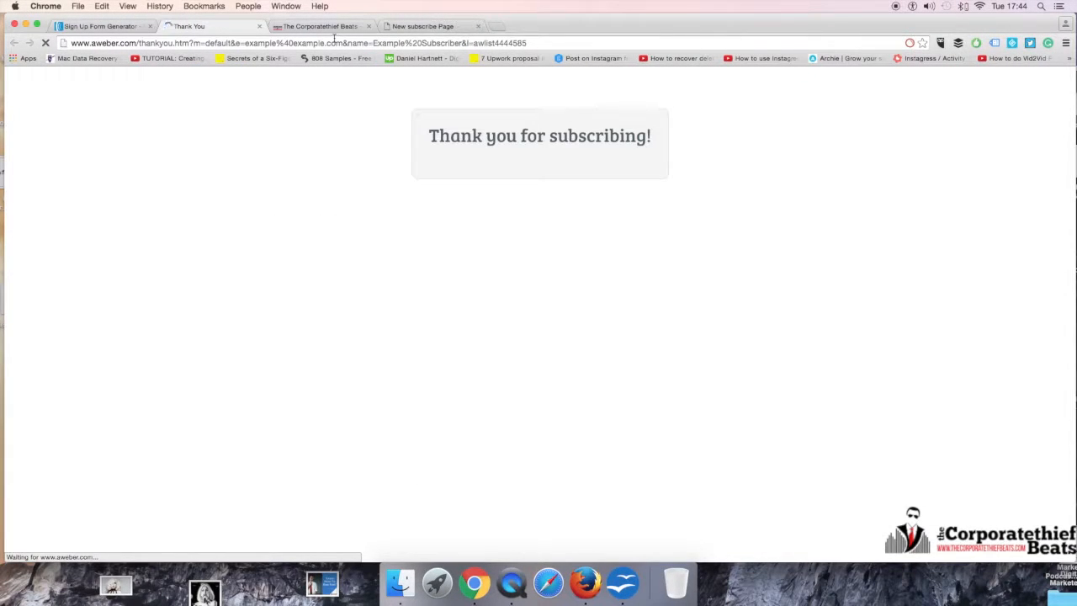
pyautogui.click(259, 28)
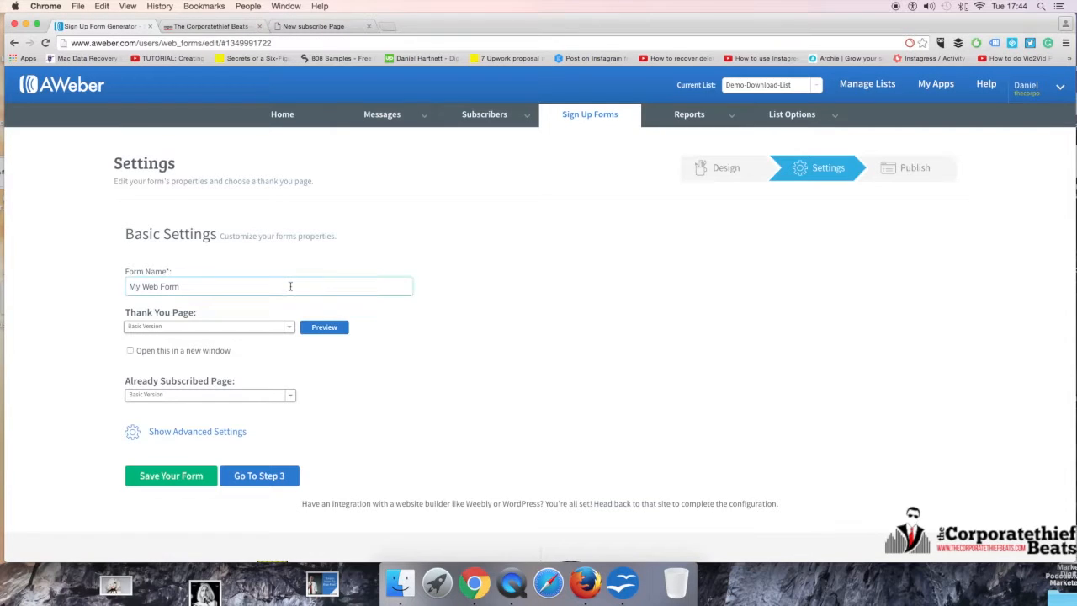
pyautogui.click(275, 329)
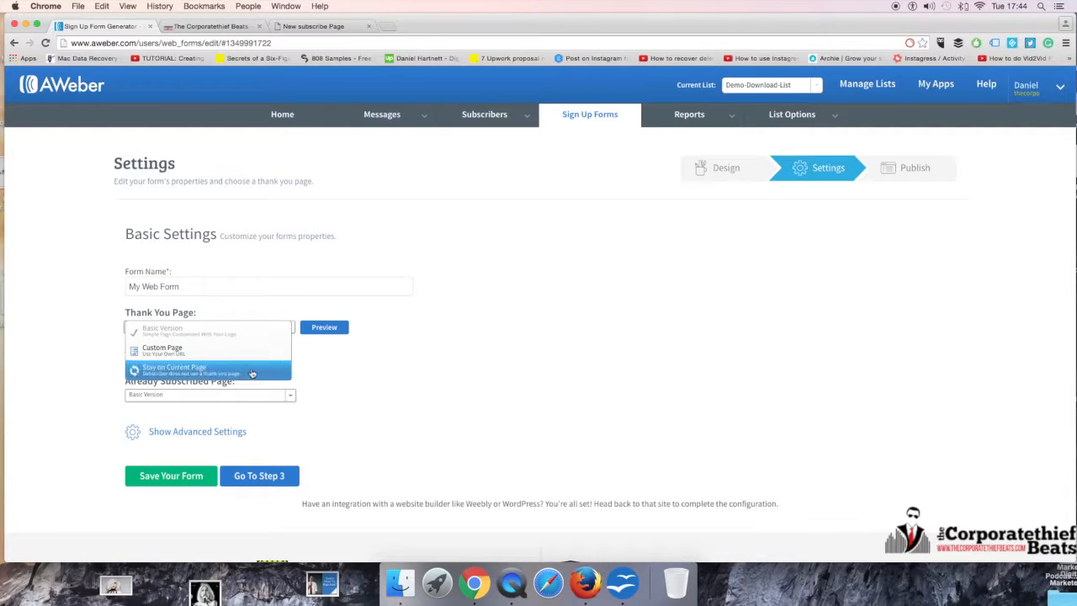
pyautogui.click(210, 26)
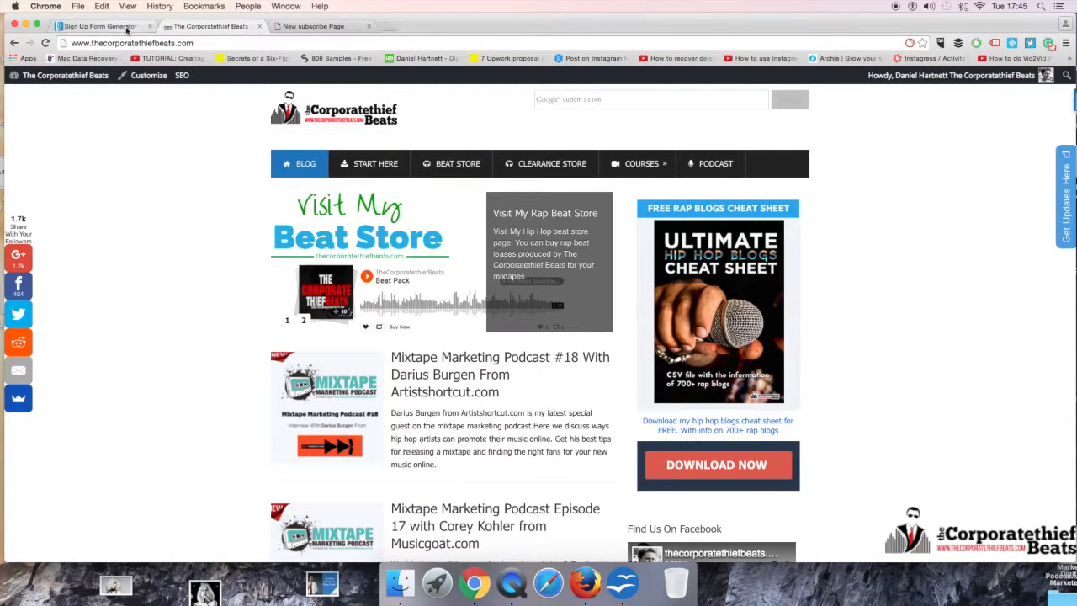
pyautogui.click(316, 26)
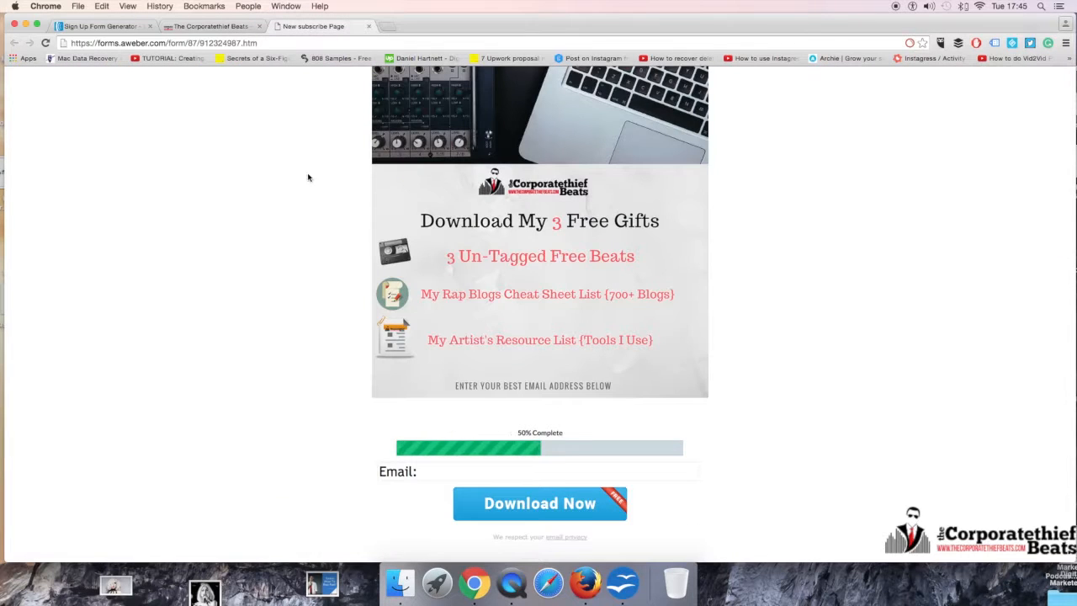
pyautogui.click(213, 27)
pyautogui.click(97, 26)
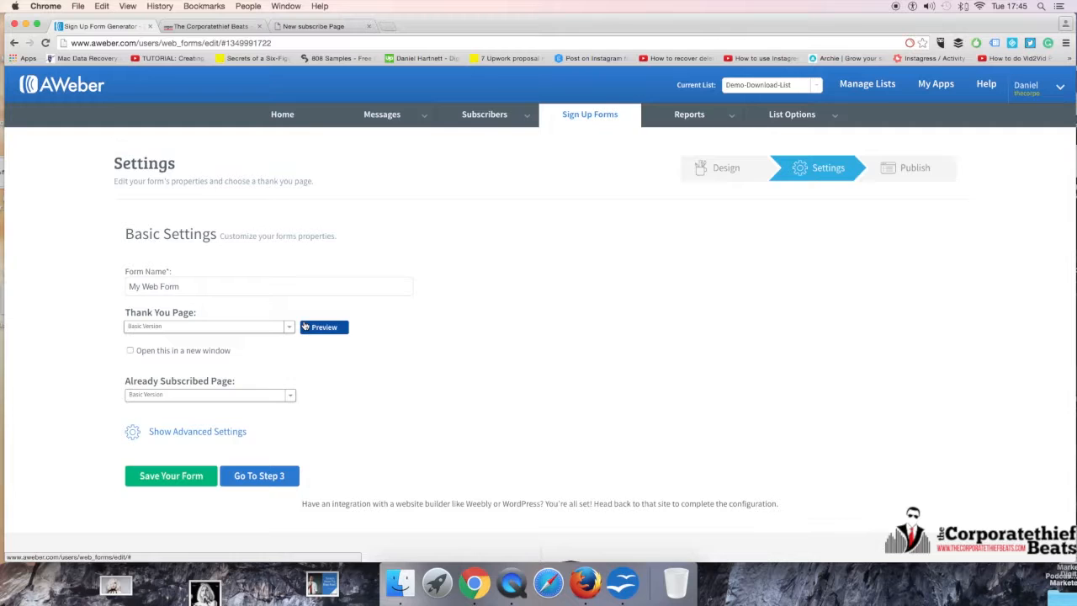
# Step: Open thecorporatethiefbeats.com/temp-download-page/ in a new tab and examine the download page's Tweet and Share content lock
pyautogui.click(320, 327)
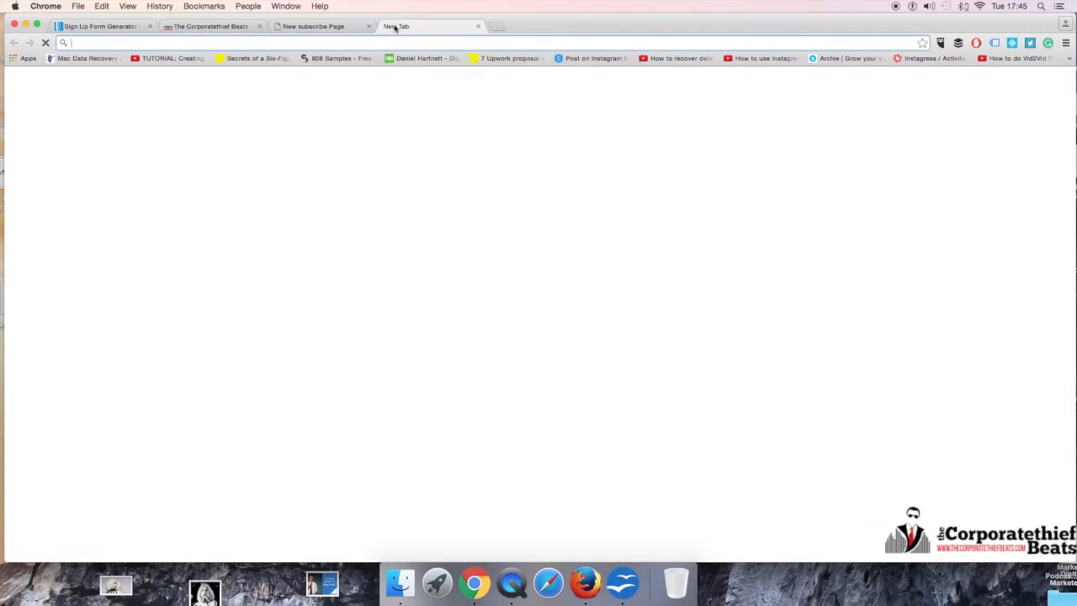
pyautogui.write('thecorporatethiefbeats.com/temp-download-page/')
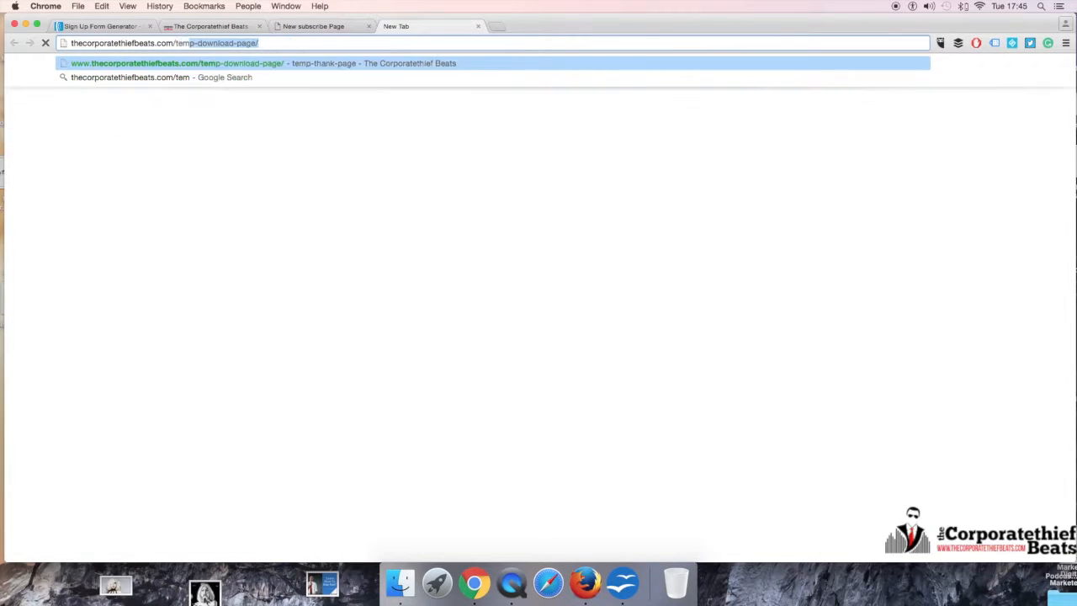
pyautogui.press('Return')
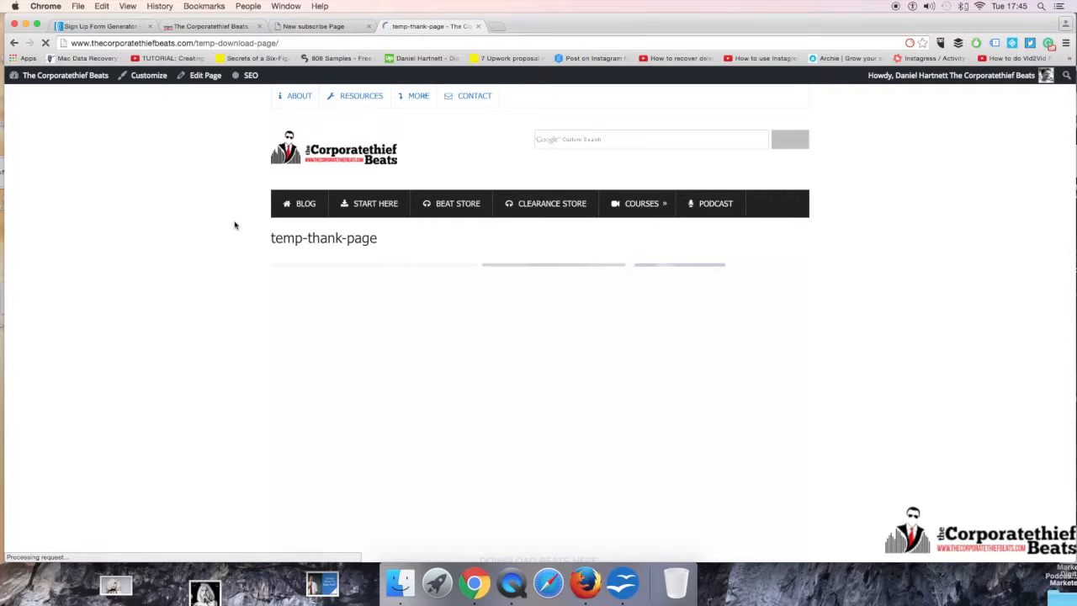
pyautogui.scroll(-3, 232, 222)
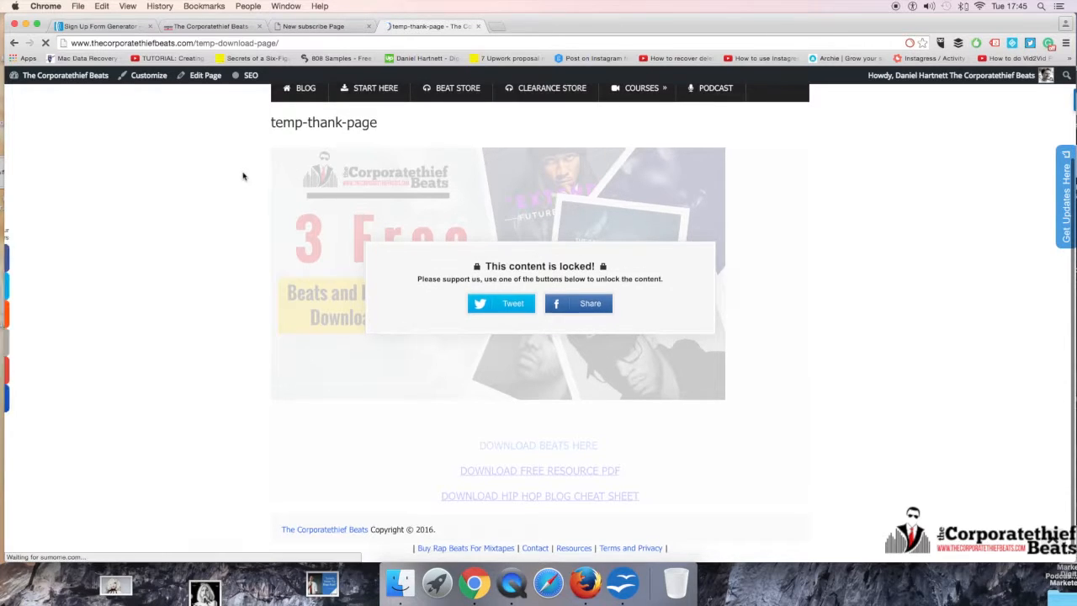
pyautogui.scroll(2, 244, 175)
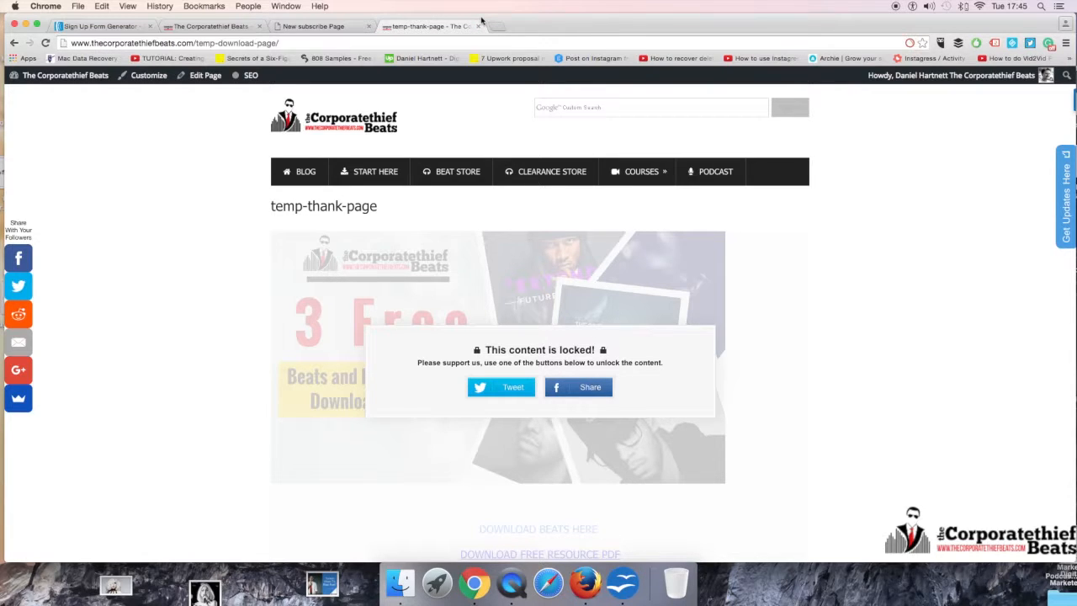
pyautogui.moveTo(498, 388)
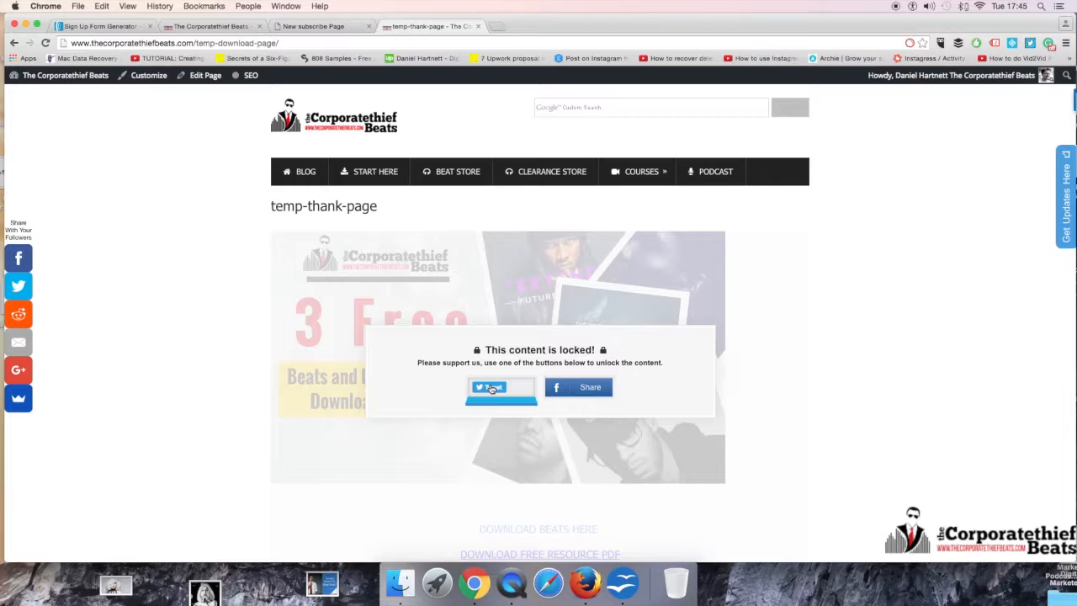
pyautogui.moveTo(599, 392)
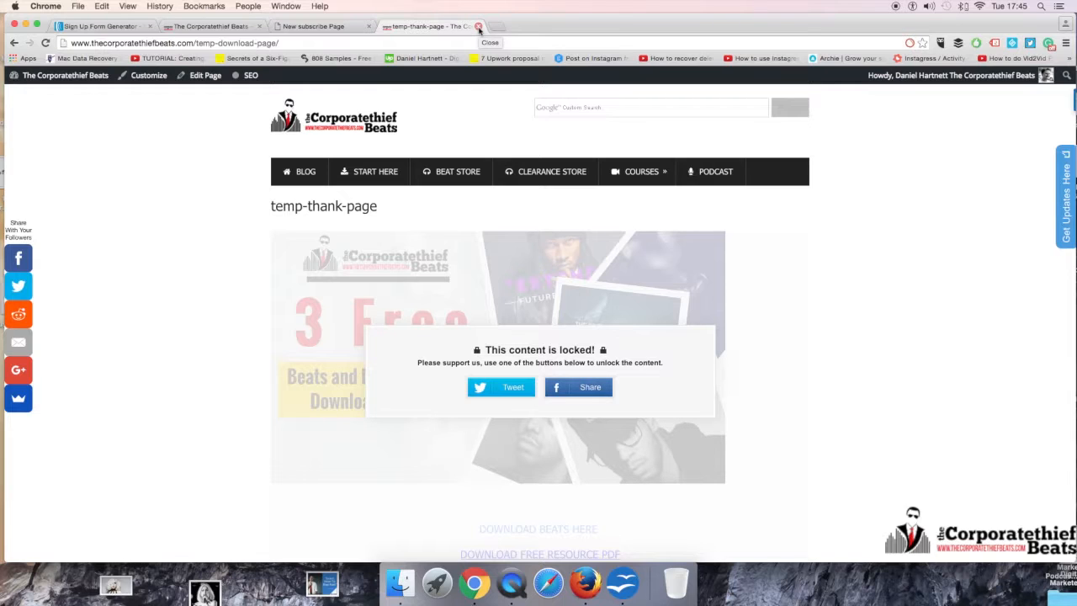
# Step: Copy the temp-download-page URL, close that page and return to the sign up form settings
pyautogui.click(333, 44)
pyautogui.press('super+c')
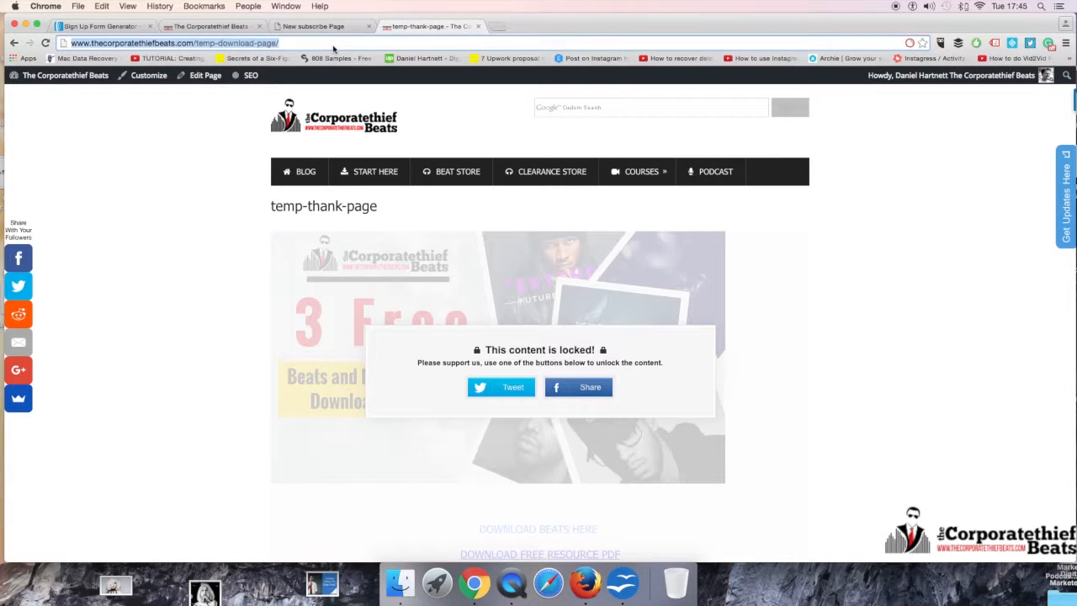
pyautogui.click(478, 26)
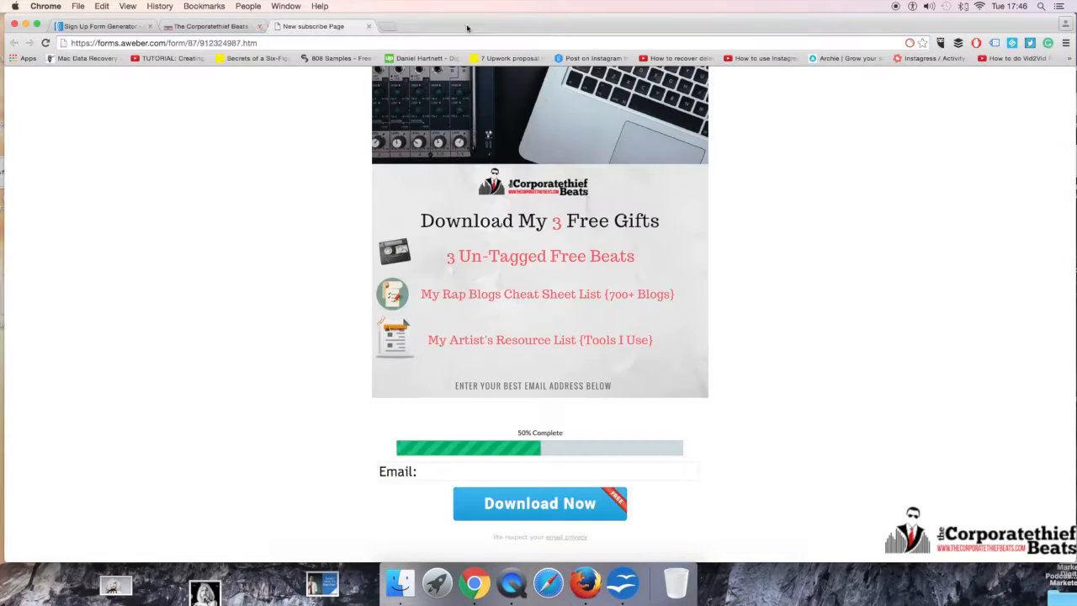
pyautogui.click(223, 27)
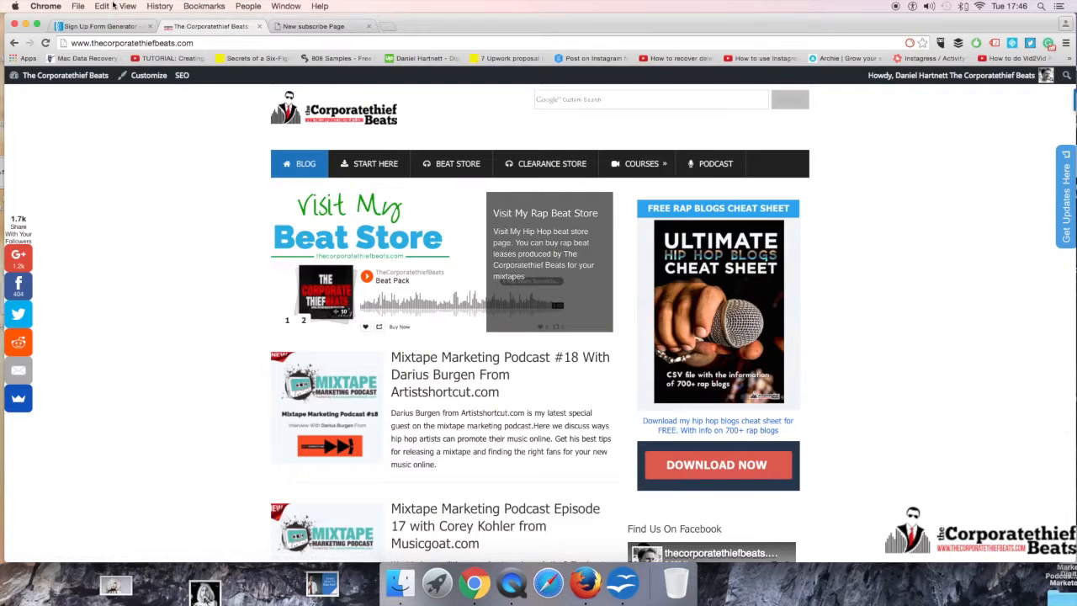
pyautogui.click(102, 27)
pyautogui.click(232, 325)
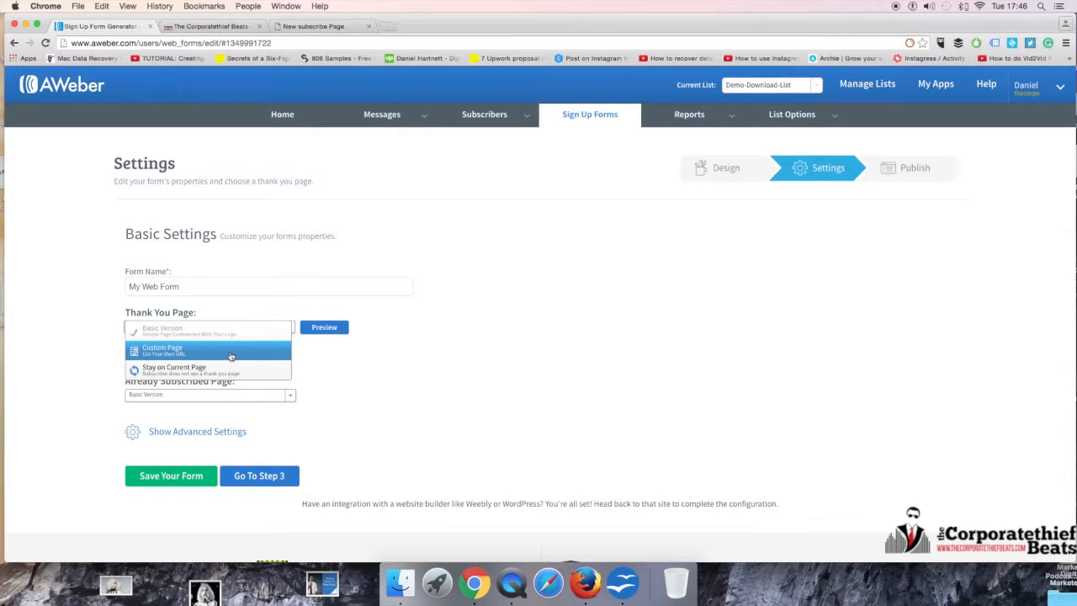
pyautogui.click(224, 351)
pyautogui.click(223, 356)
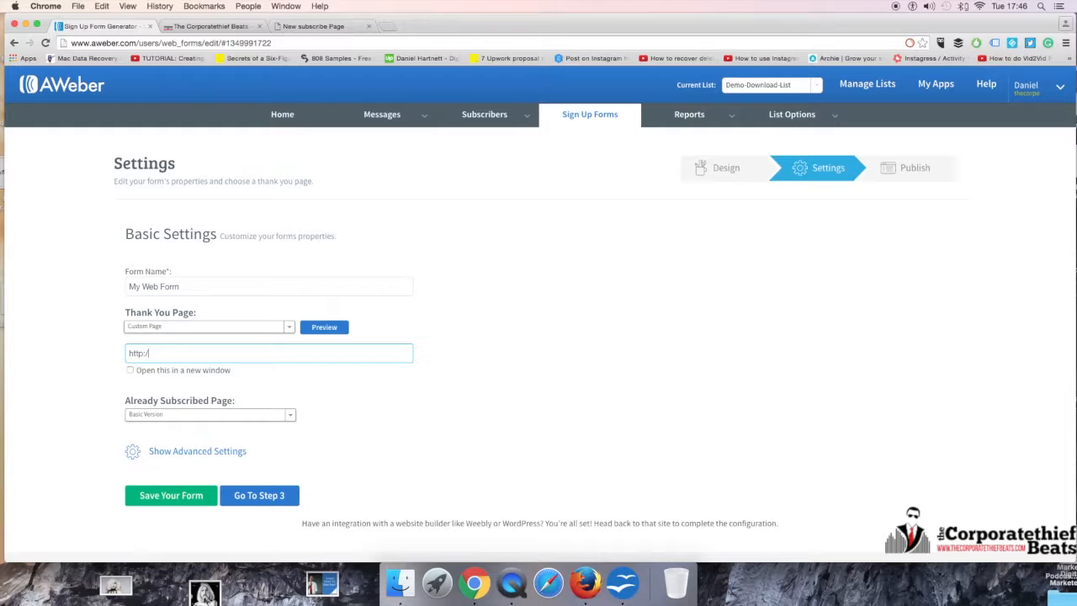
pyautogui.press('super+v')
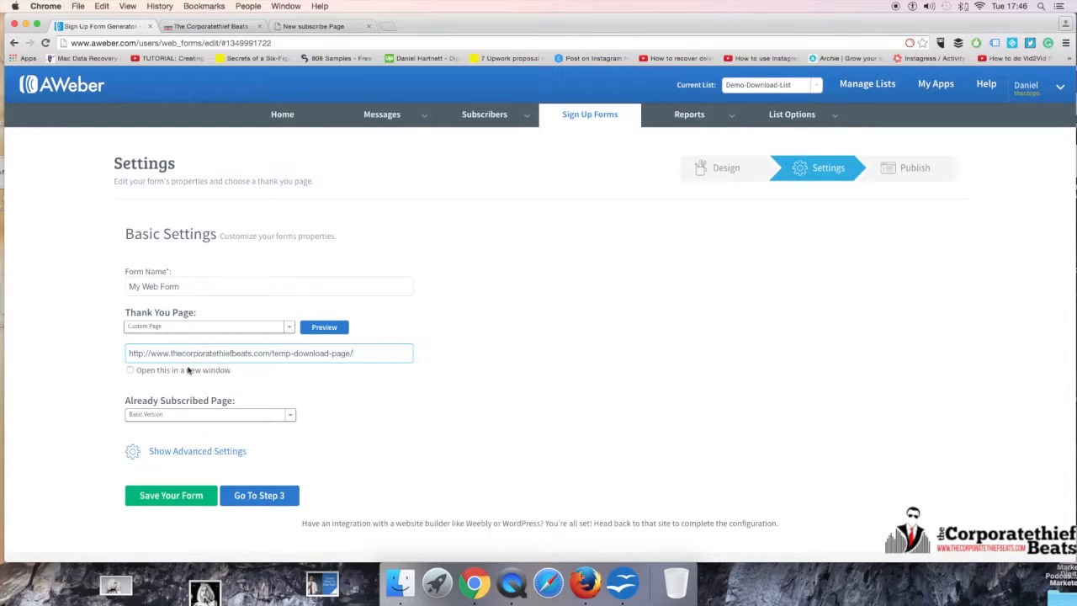
pyautogui.click(132, 370)
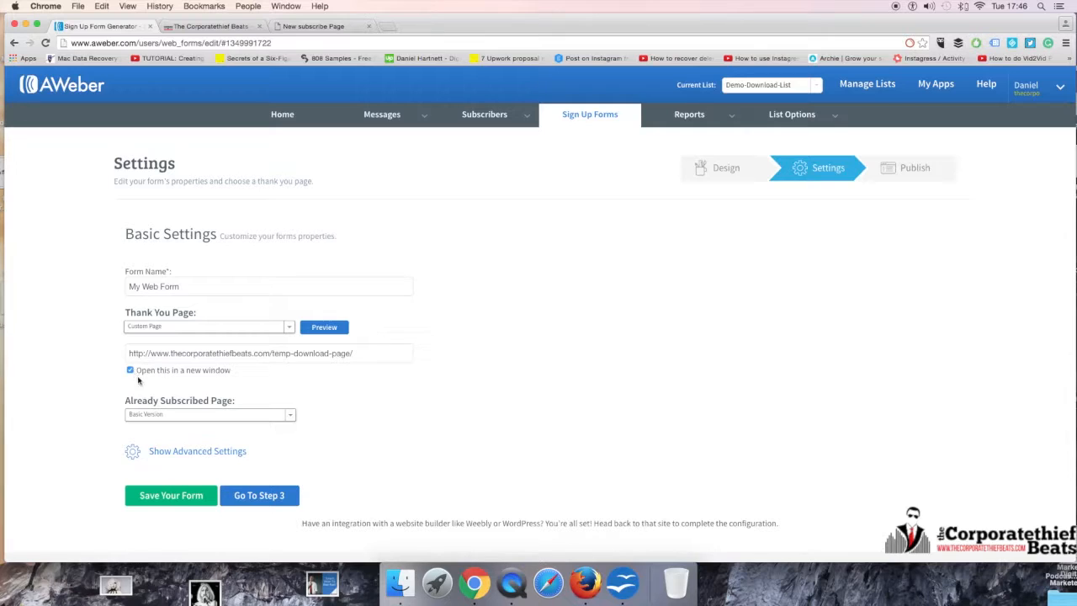
pyautogui.click(291, 416)
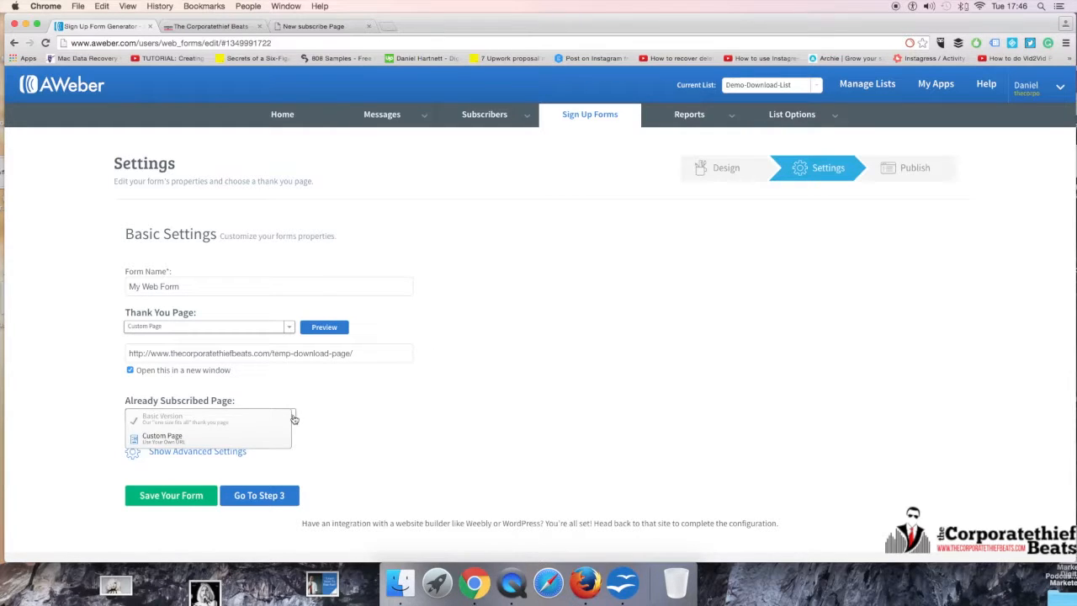
pyautogui.click(193, 437)
pyautogui.click(190, 434)
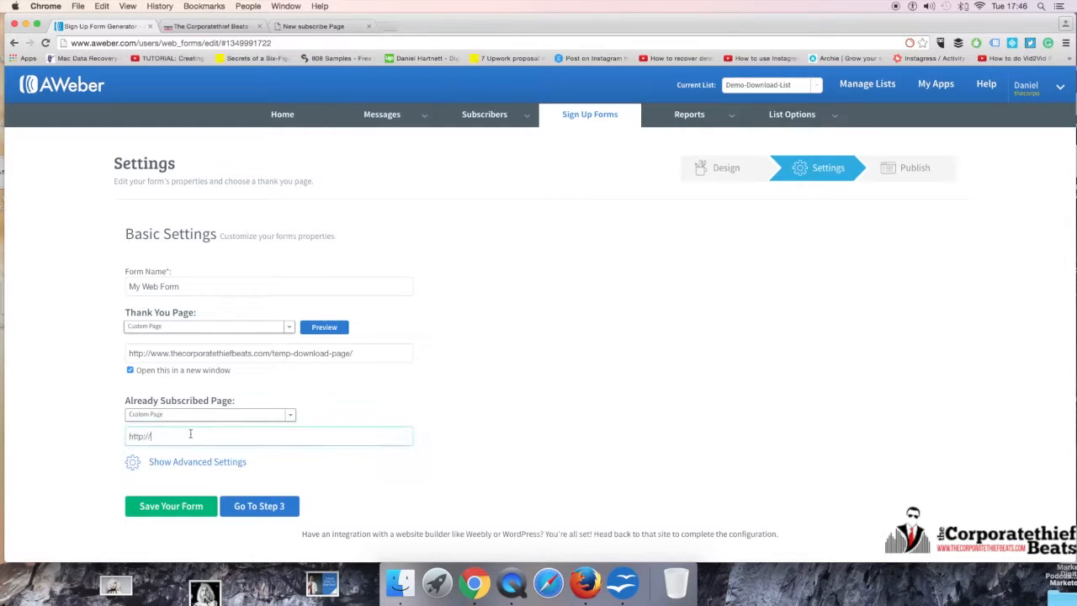
pyautogui.press('BackSpace')
pyautogui.press('BackSpace')
pyautogui.press('super+v')
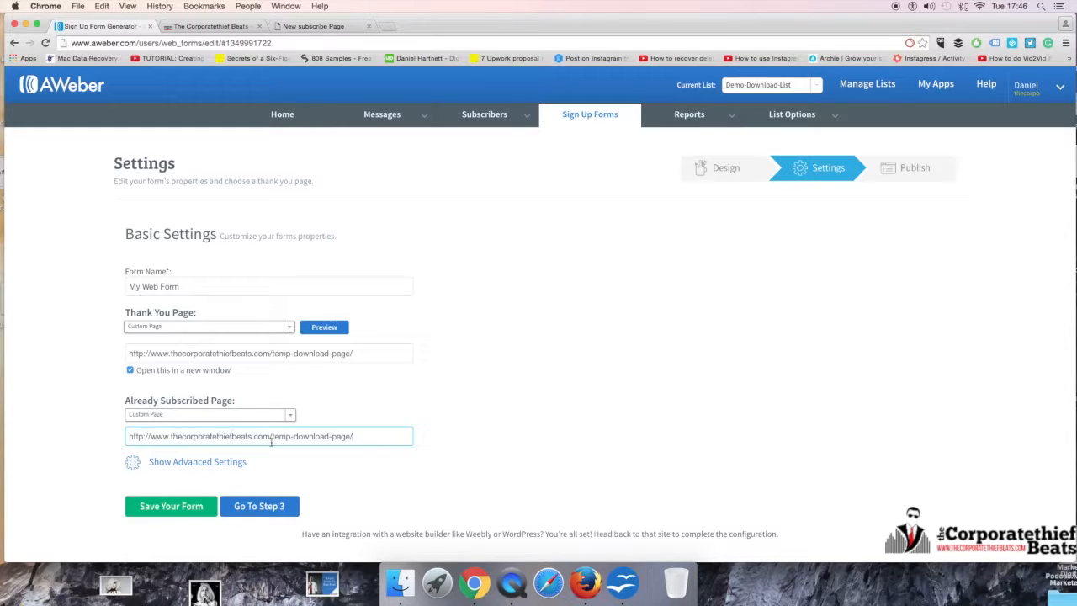
# Step: Show the form's advanced settings and look through the ad tracking, start message and pass form data options
pyautogui.click(211, 462)
pyautogui.scroll(-2, 330, 443)
pyautogui.scroll(-3, 353, 425)
pyautogui.scroll(4, 353, 426)
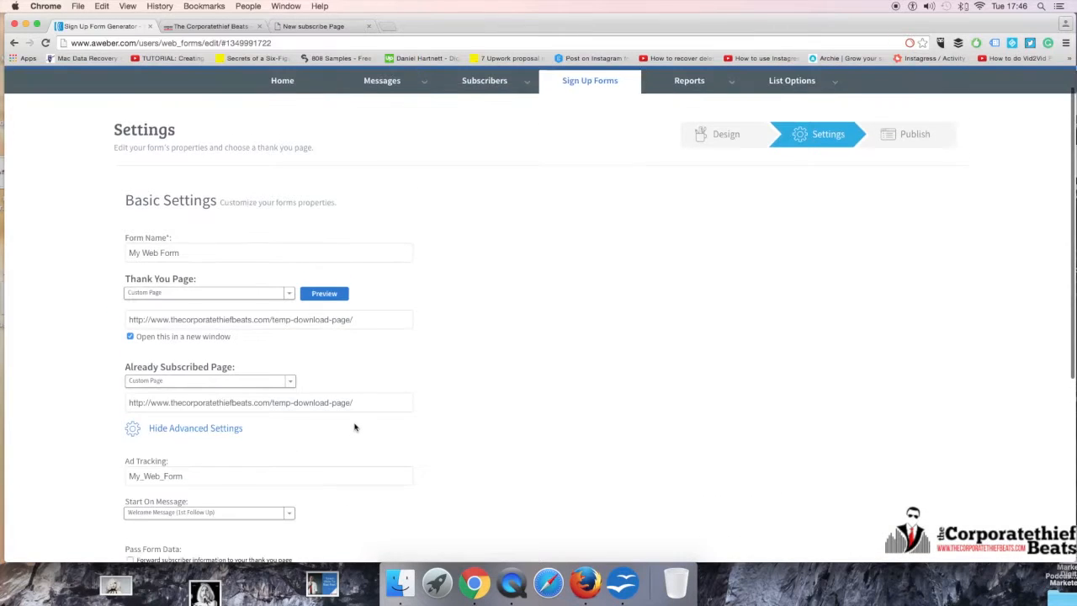
pyautogui.scroll(-4, 230, 388)
pyautogui.scroll(2, 200, 392)
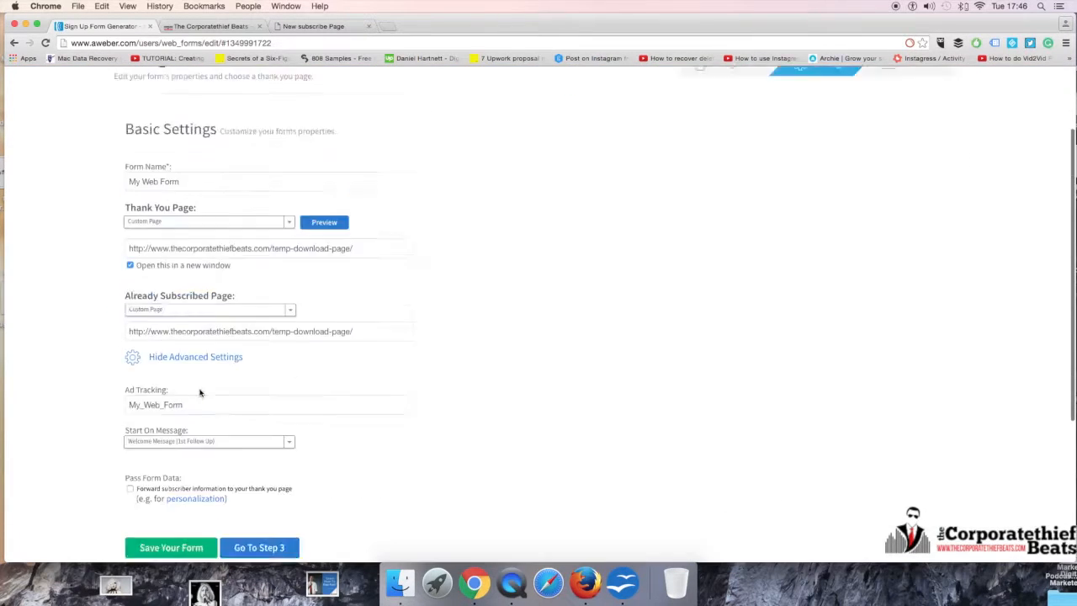
pyautogui.scroll(3, 199, 393)
# Step: Replace the form name with "Demo Download List {"
pyautogui.click(197, 286)
pyautogui.moveTo(197, 286); pyautogui.dragTo(129, 287)
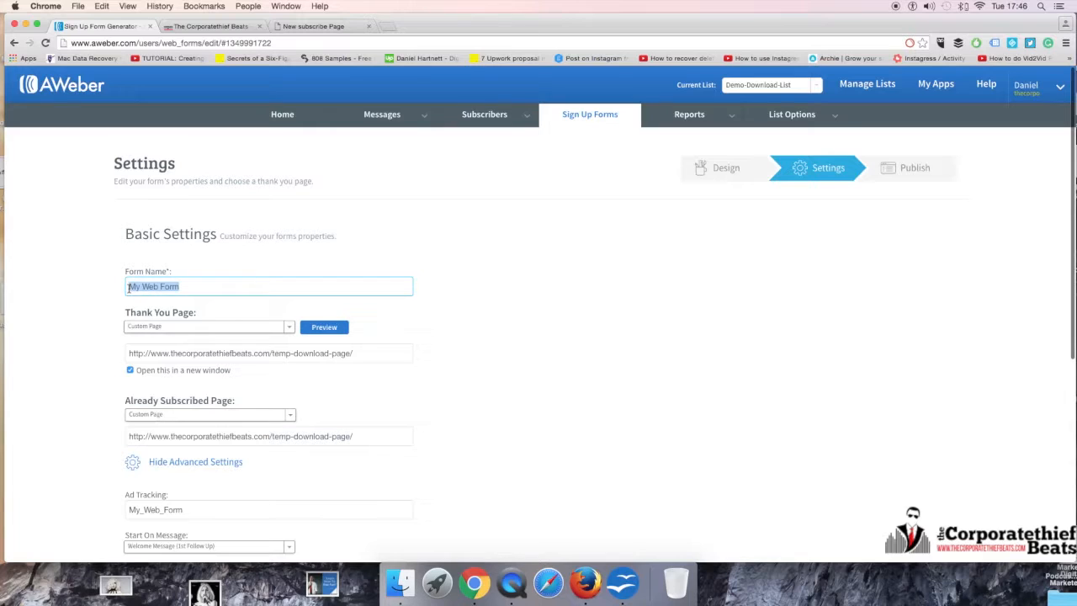
pyautogui.press('BackSpace')
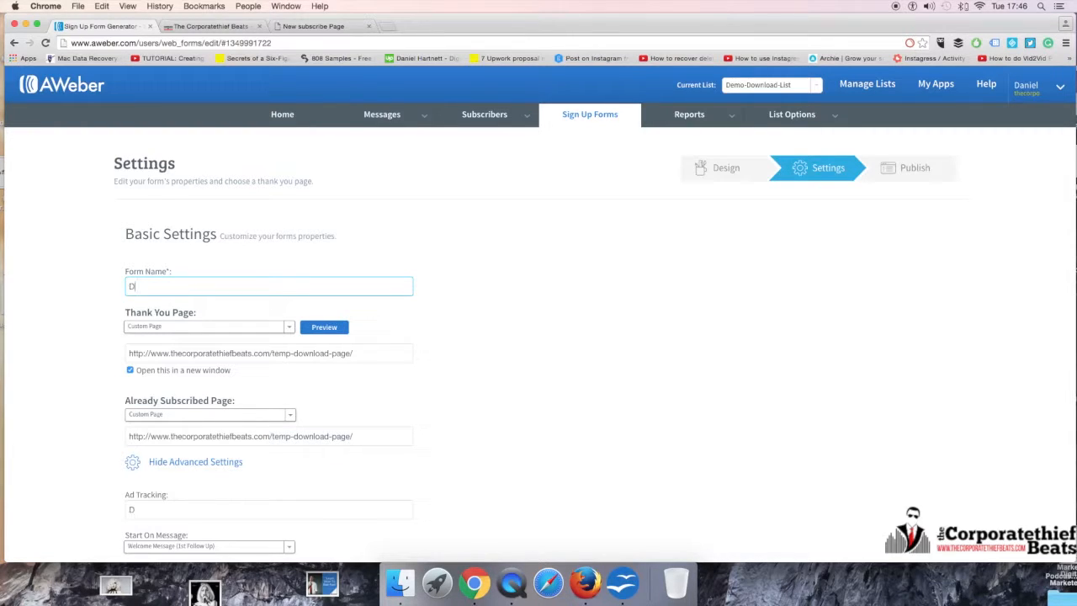
pyautogui.write('Demo Download List (')
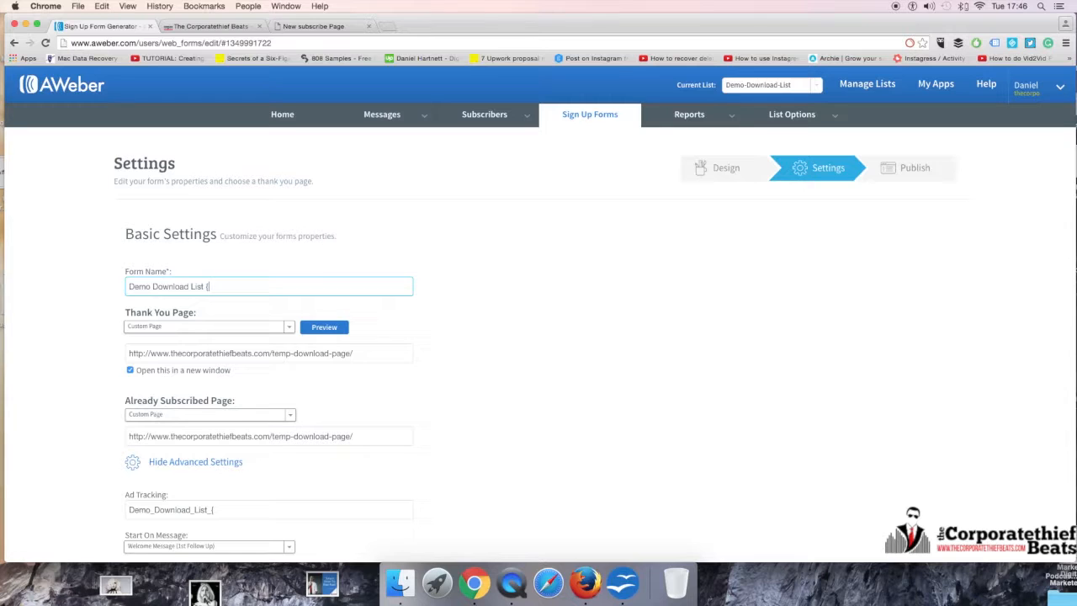
# Step: Look at the website and the subscribe page, open the Mixtape Marketing Podcast #18 post, and return to the form settings
pyautogui.click(194, 26)
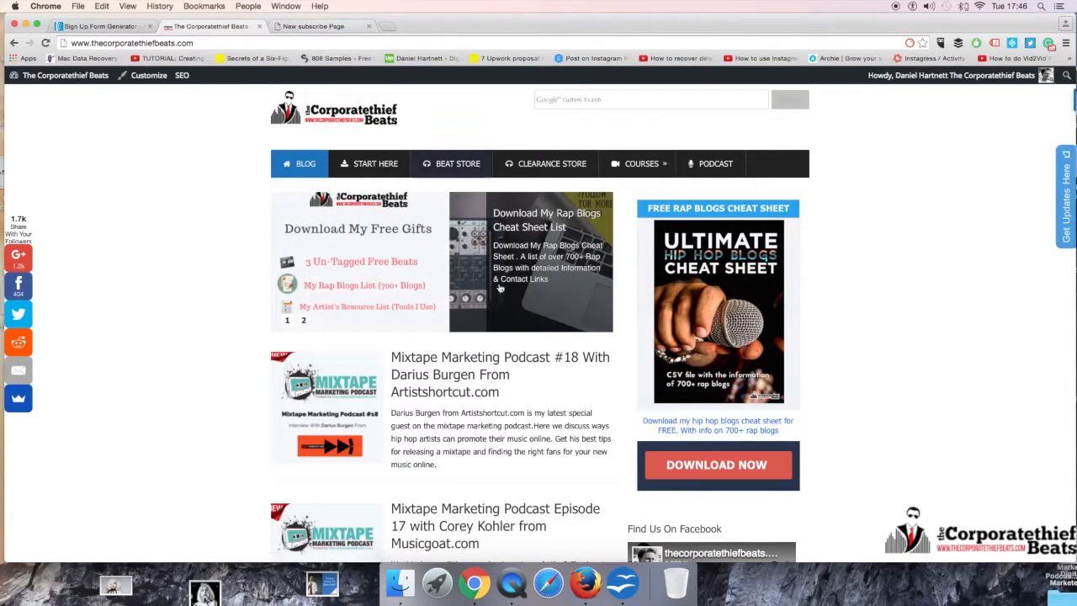
pyautogui.click(292, 26)
pyautogui.scroll(1, 298, 91)
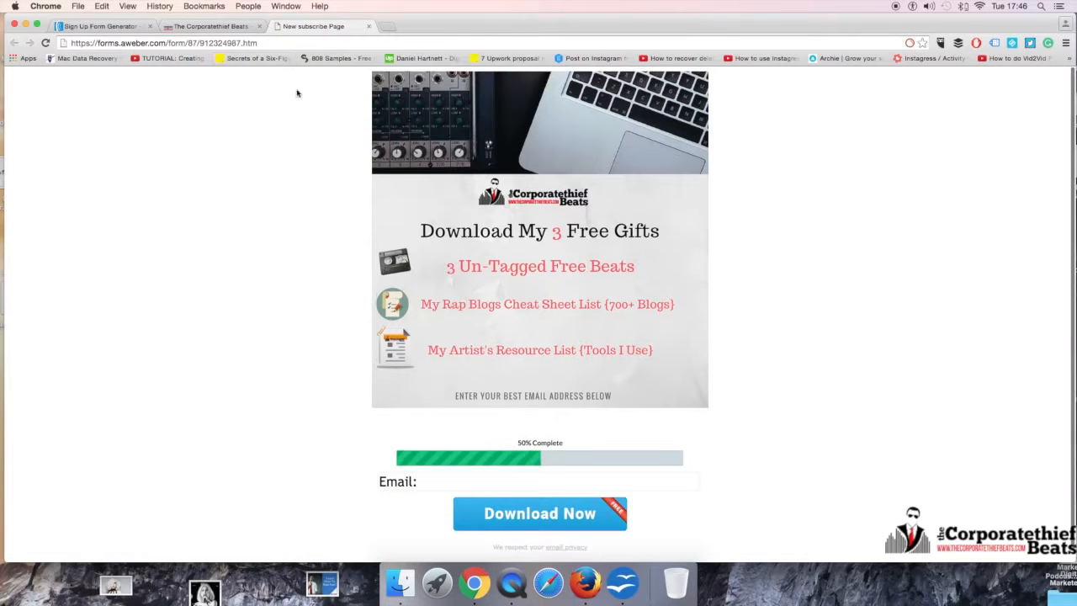
pyautogui.click(211, 26)
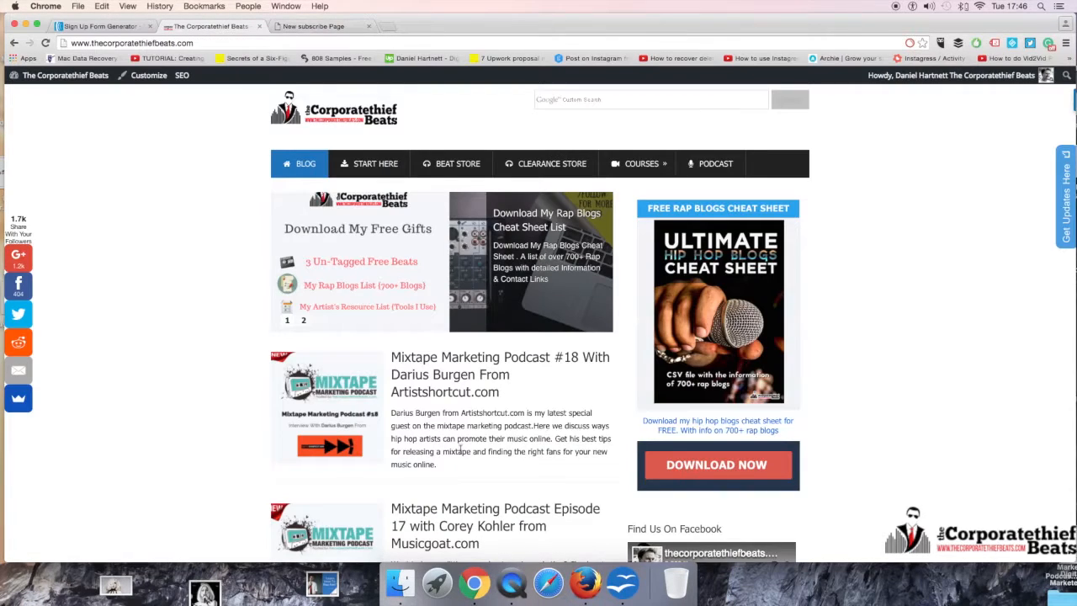
pyautogui.click(493, 380)
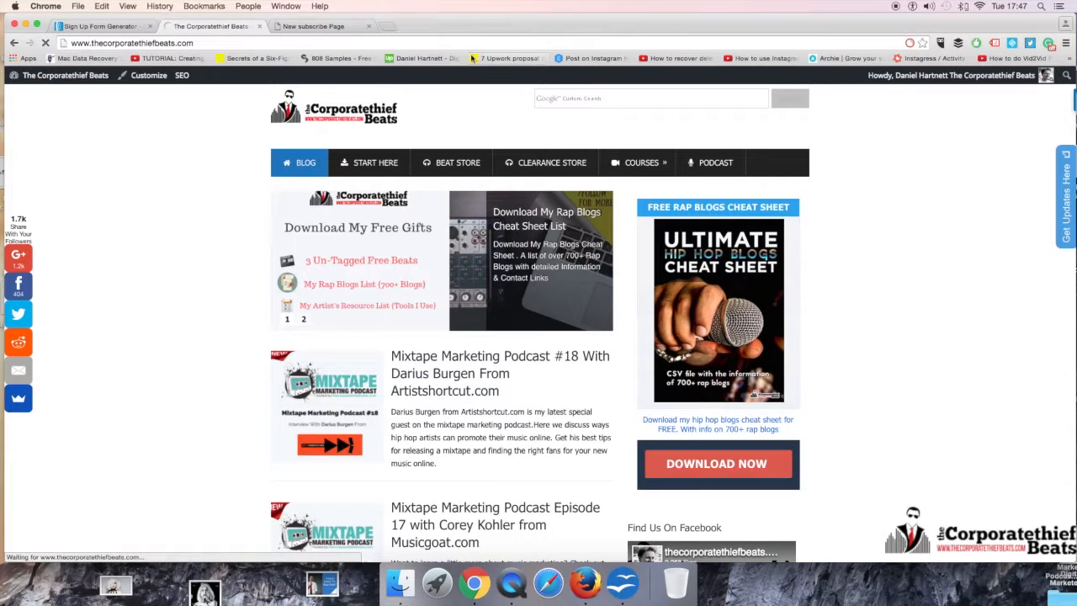
pyautogui.click(122, 26)
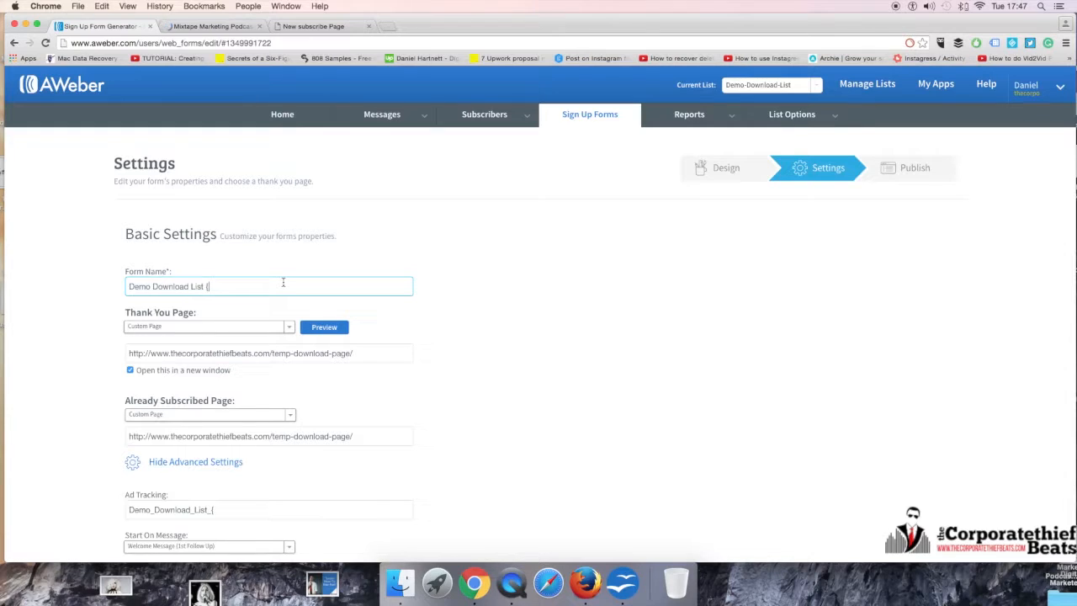
# Step: Look through the Mixtape Marketing Podcast #18 post down to its share-to-unlock section
pyautogui.click(193, 23)
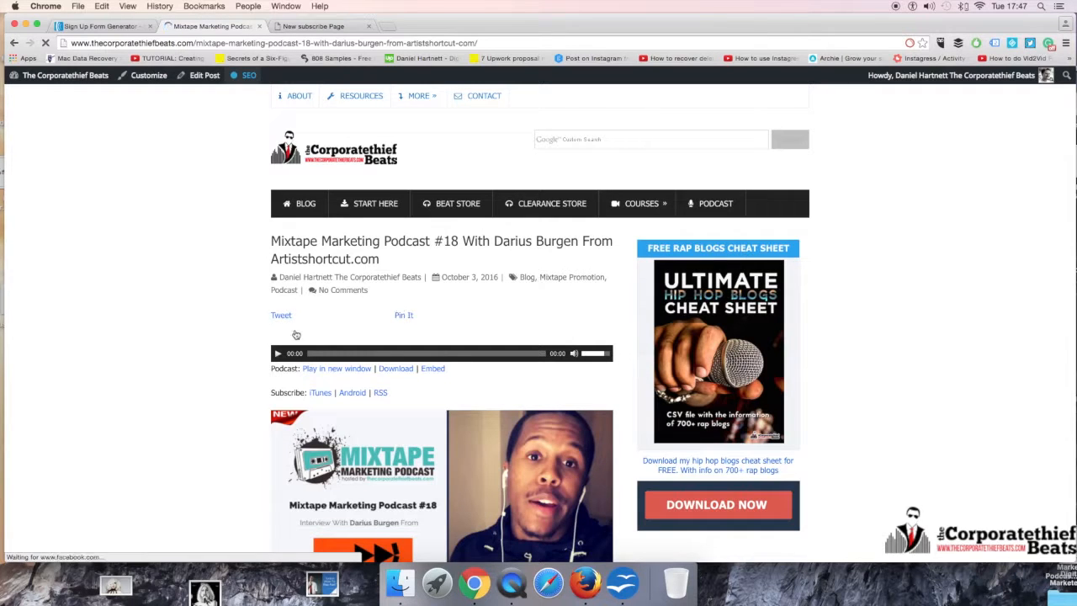
pyautogui.scroll(-5, 271, 341)
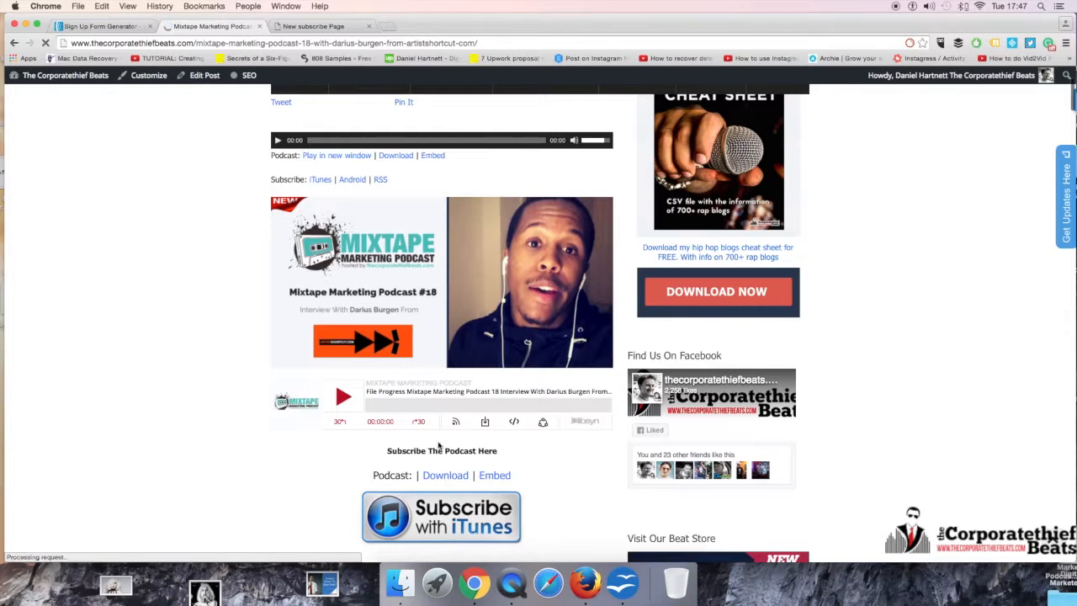
pyautogui.scroll(-10, 488, 481)
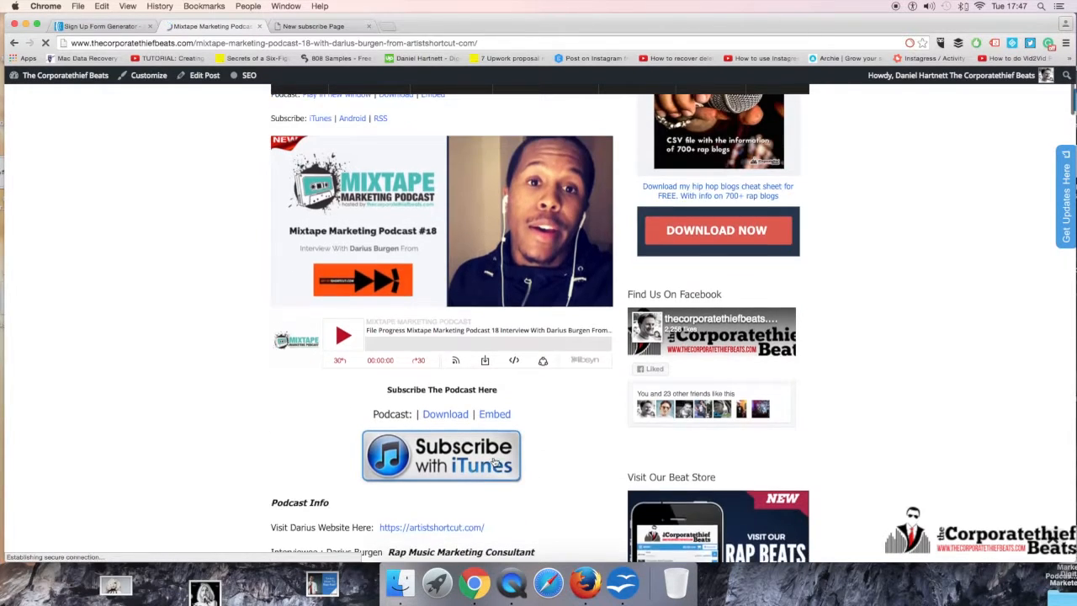
pyautogui.scroll(-3, 491, 455)
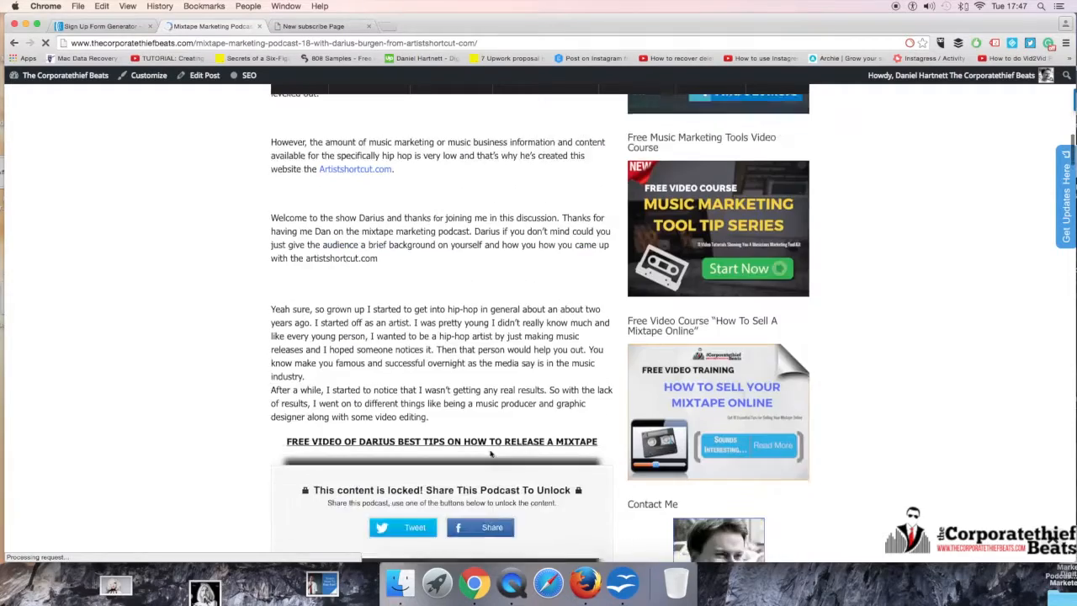
# Step: Return from the podcast post to the form settings and complete the form name as "Demo Download List {sidebar"
pyautogui.scroll(5, 491, 454)
pyautogui.scroll(7, 492, 454)
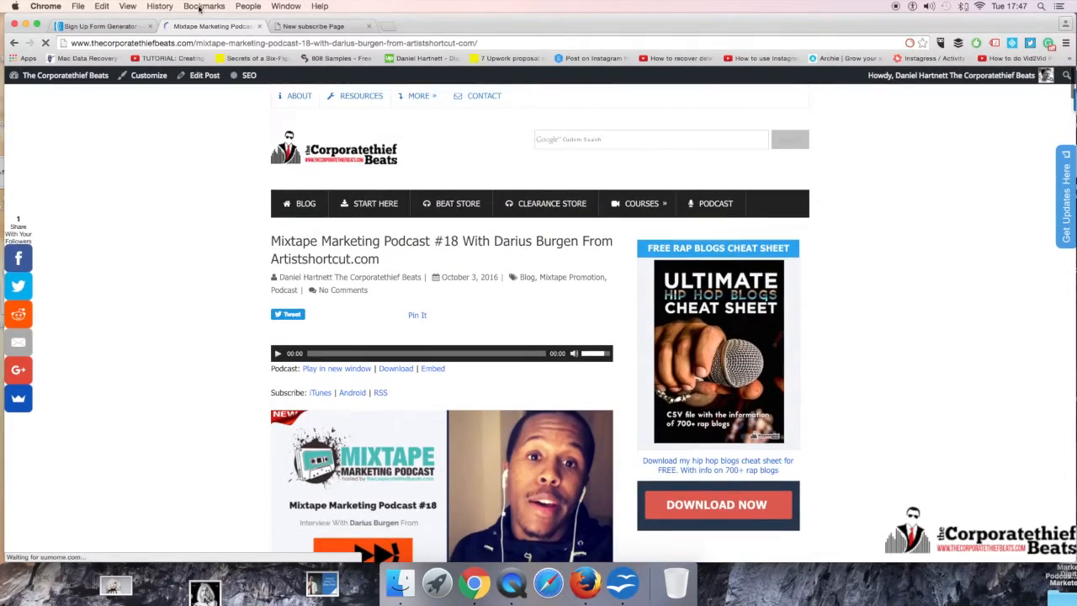
pyautogui.click(122, 26)
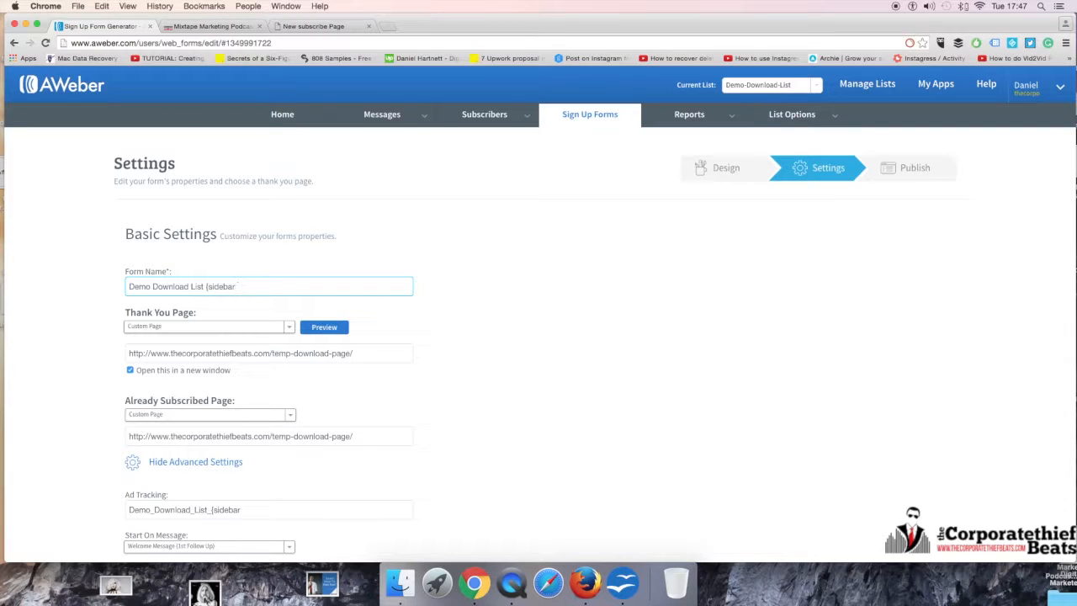
pyautogui.write('-')
pyautogui.press('BackSpace')
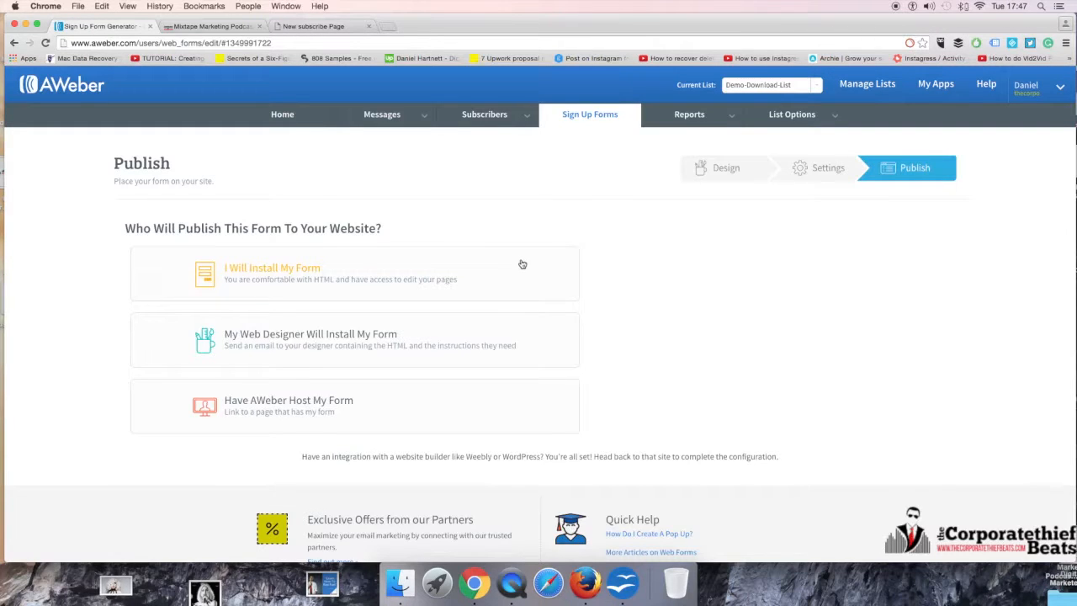
# Step: Choose the I Will Install My Form publishing option and select its whole JavaScript snippet
pyautogui.click(435, 265)
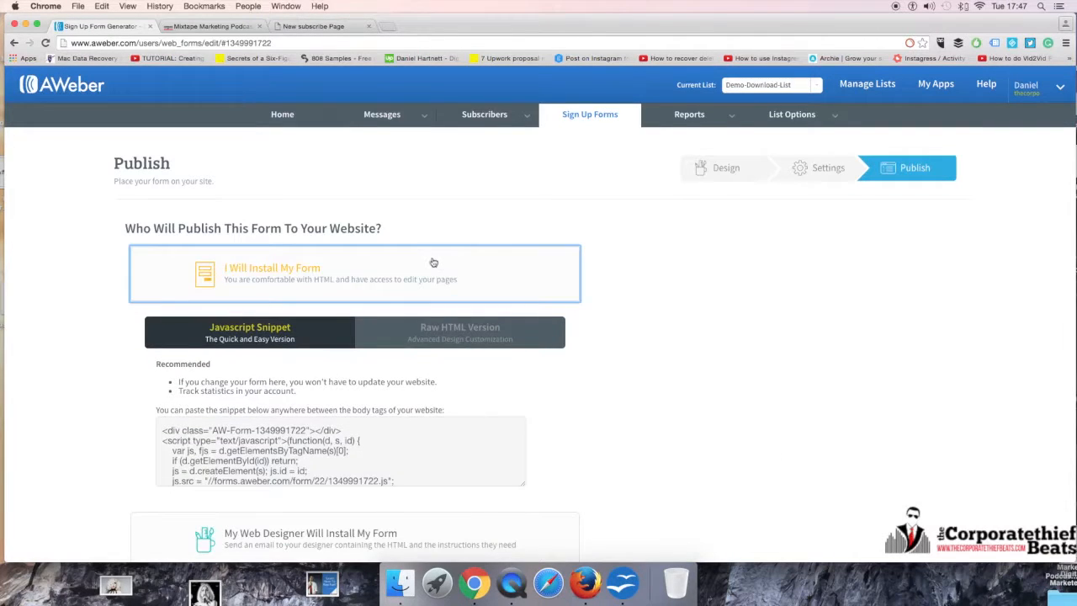
pyautogui.scroll(-5, 622, 244)
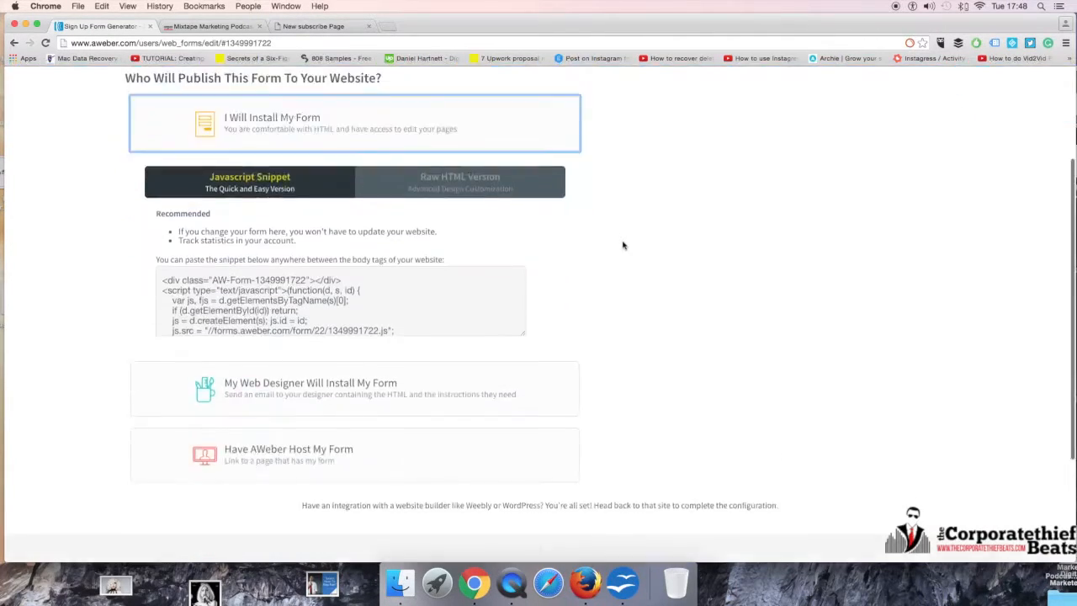
pyautogui.scroll(5, 623, 244)
pyautogui.click(158, 429)
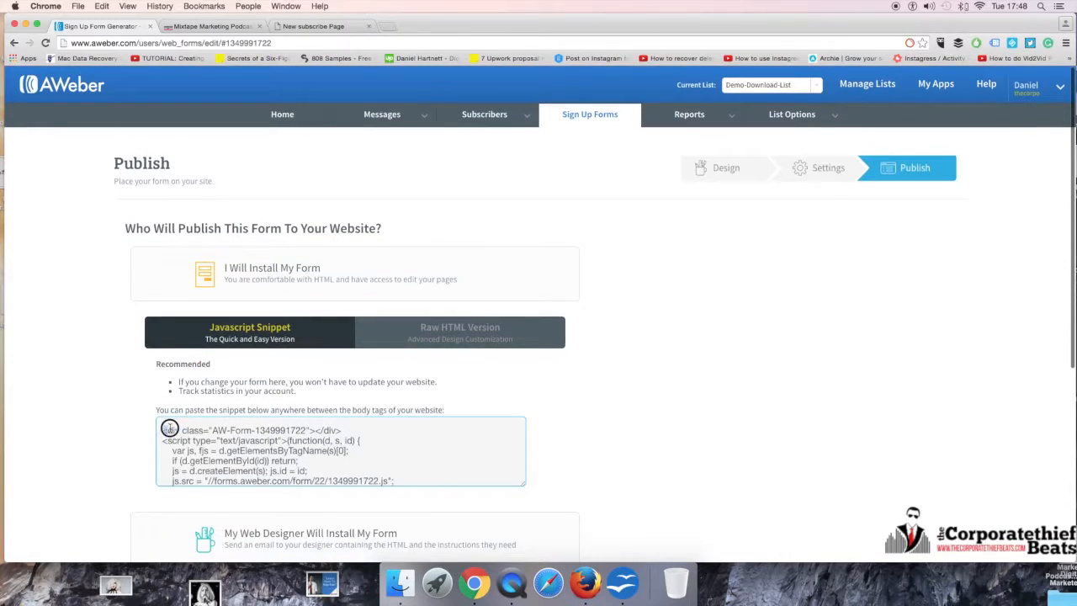
pyautogui.moveTo(159, 429); pyautogui.dragTo(327, 510)
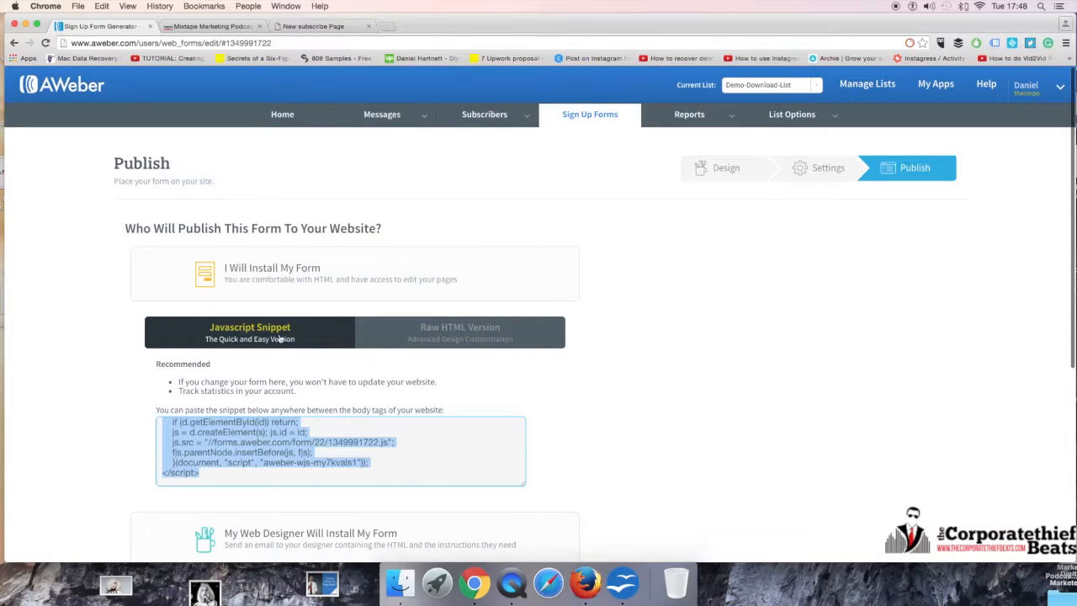
# Step: Look at the raw HTML version of the form code and return to the JavaScript snippet
pyautogui.click(280, 339)
pyautogui.click(483, 341)
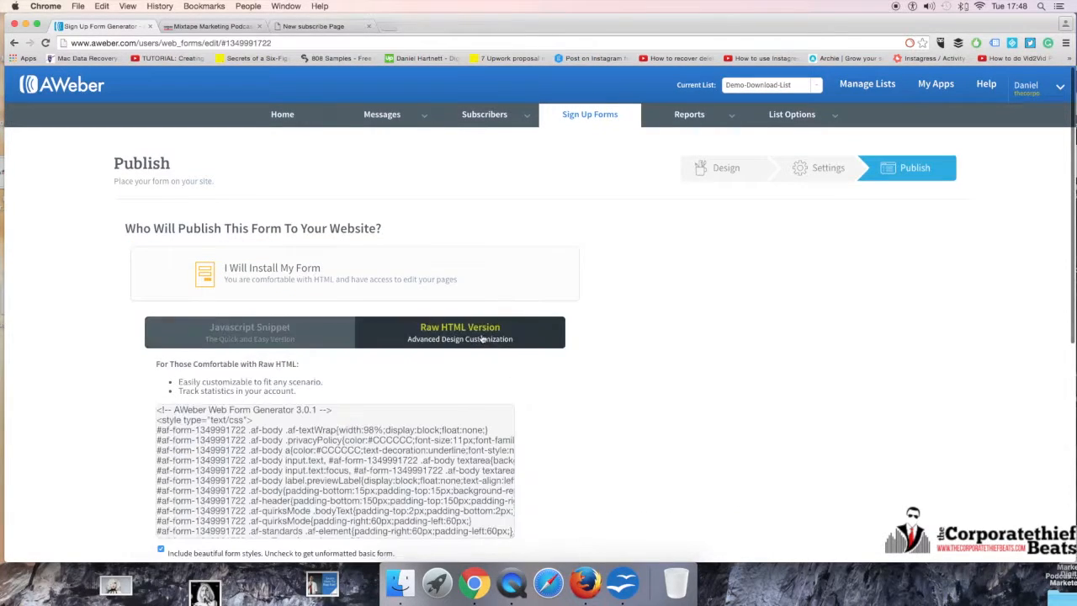
pyautogui.click(280, 339)
# Step: Choose to have AWeber host the form and copy the hosted form link
pyautogui.scroll(-3, 283, 429)
pyautogui.scroll(-5, 284, 429)
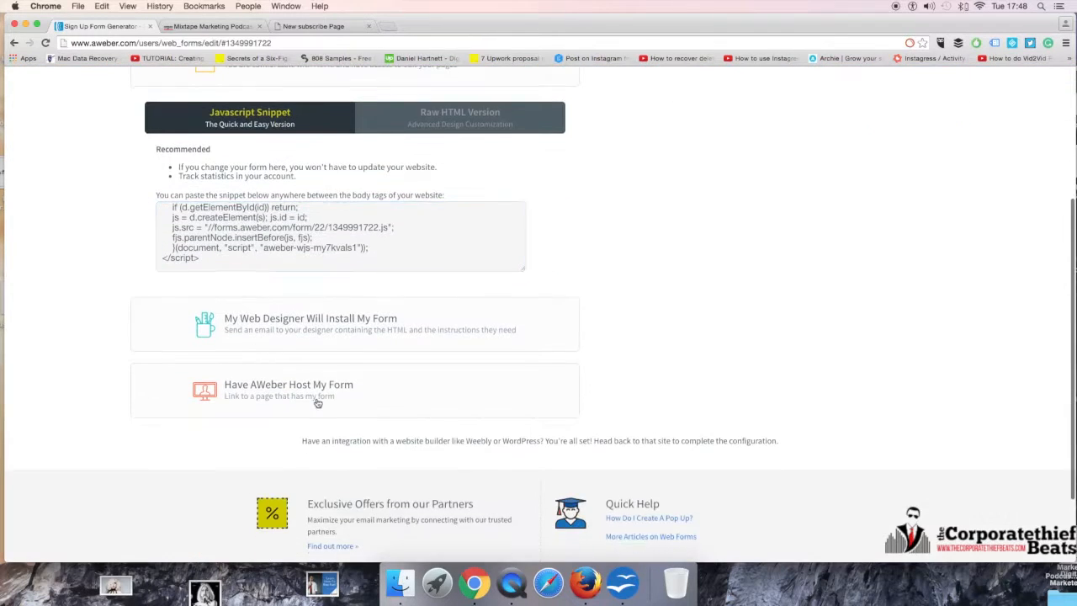
pyautogui.click(441, 387)
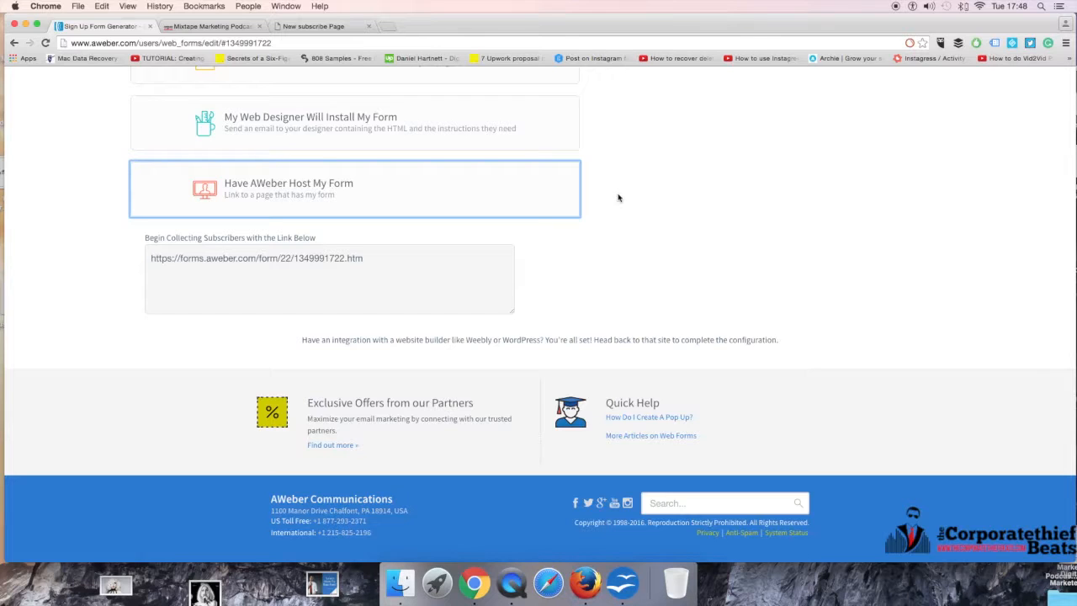
pyautogui.scroll(5, 543, 266)
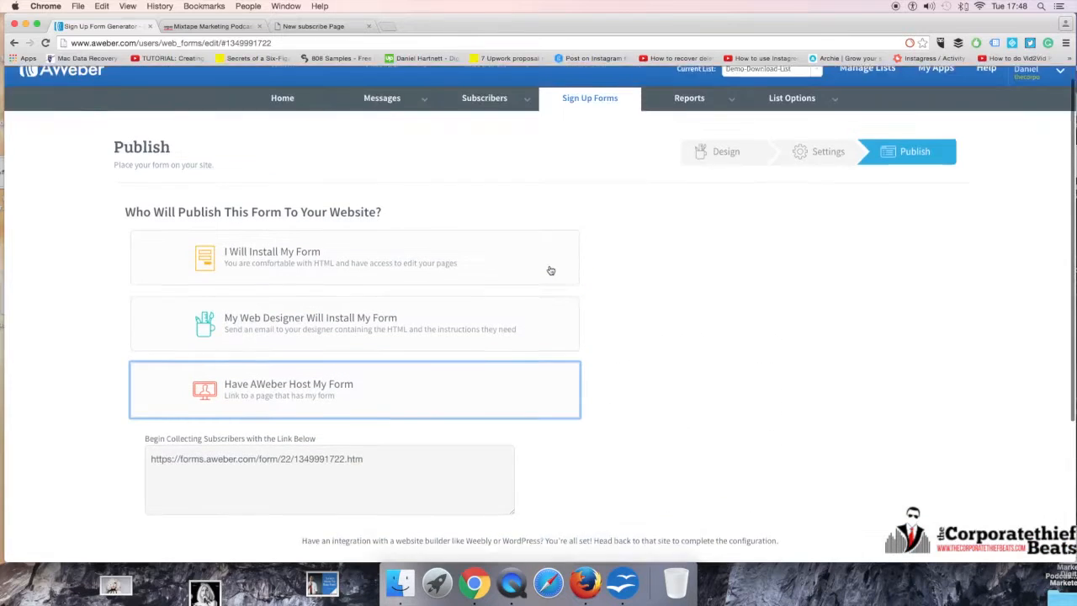
pyautogui.moveTo(363, 478); pyautogui.dragTo(56, 472)
pyautogui.click(143, 476)
pyautogui.moveTo(148, 475); pyautogui.dragTo(369, 475)
pyautogui.press('cmd+c')
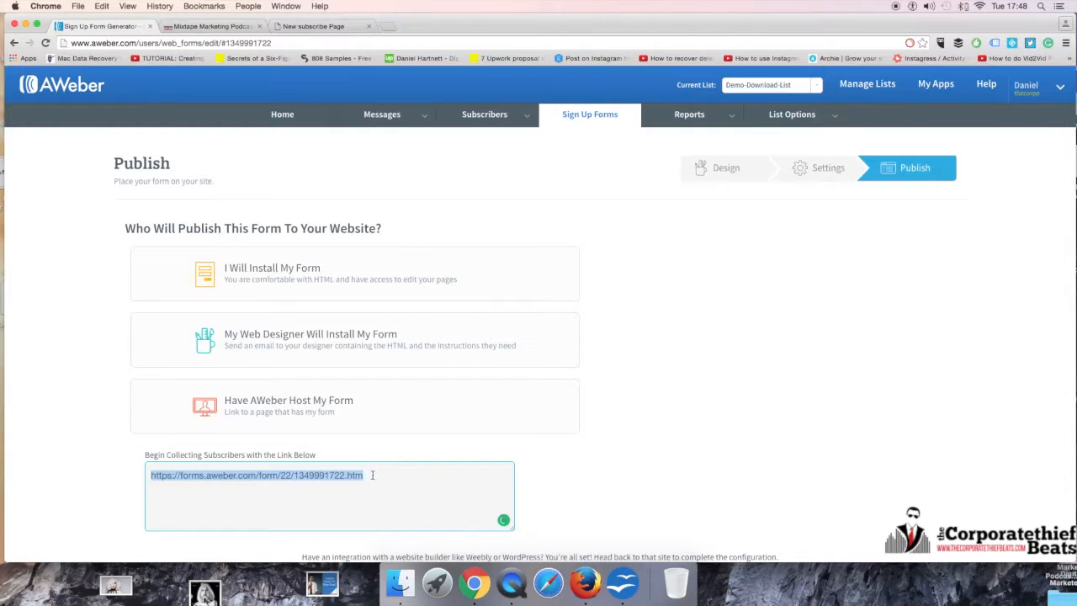
# Step: Open the copied hosted form link in a new browser tab
pyautogui.click(332, 26)
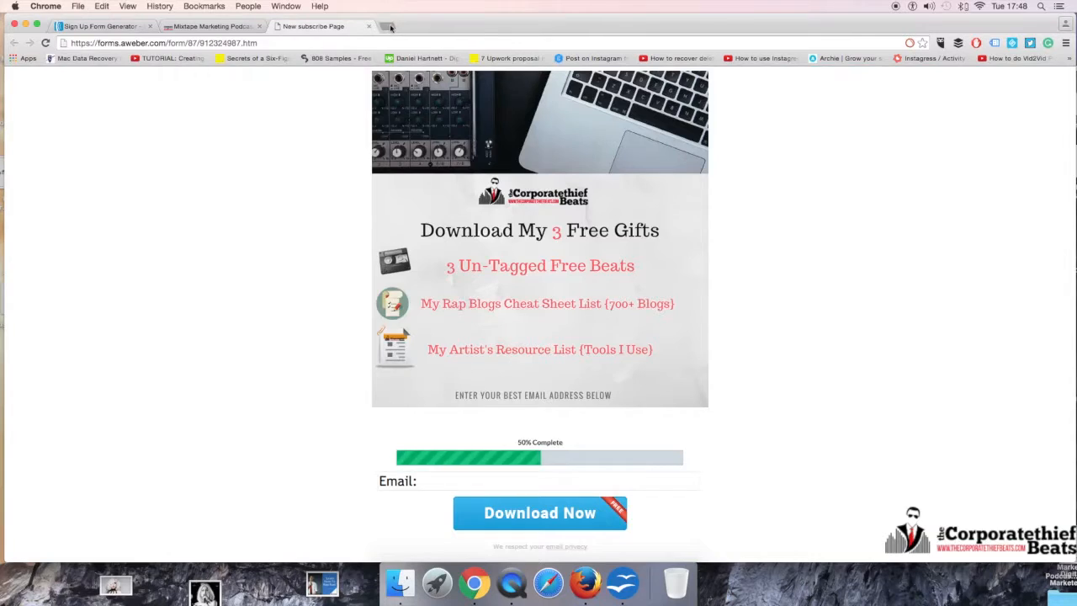
pyautogui.click(389, 26)
pyautogui.press('cmd+v')
pyautogui.press('Return')
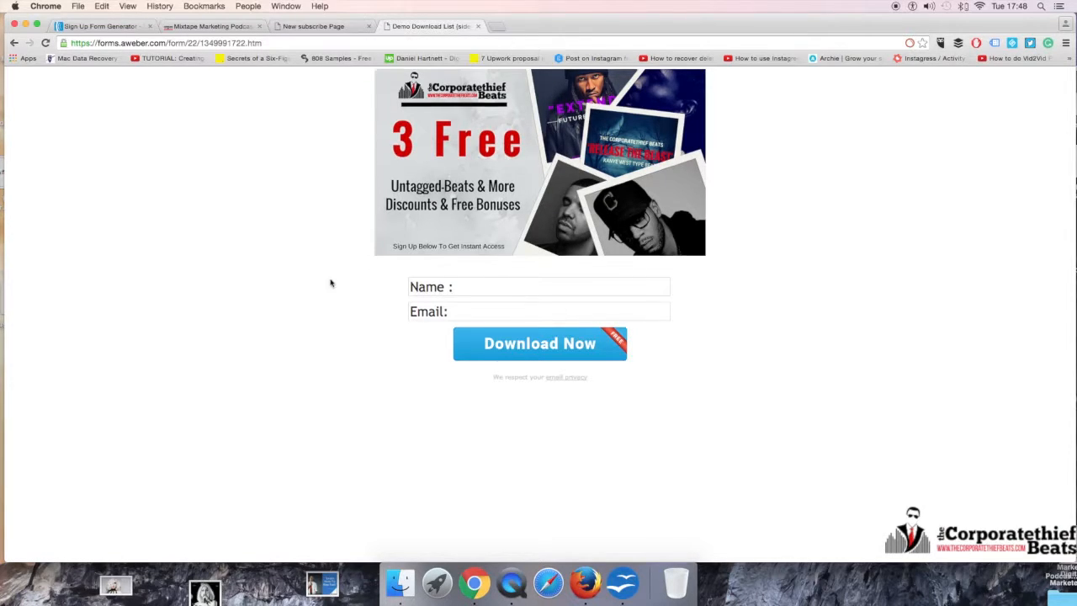
# Step: Check the Name and Email fields of the hosted sign up form by placing the cursor in each
pyautogui.click(474, 287)
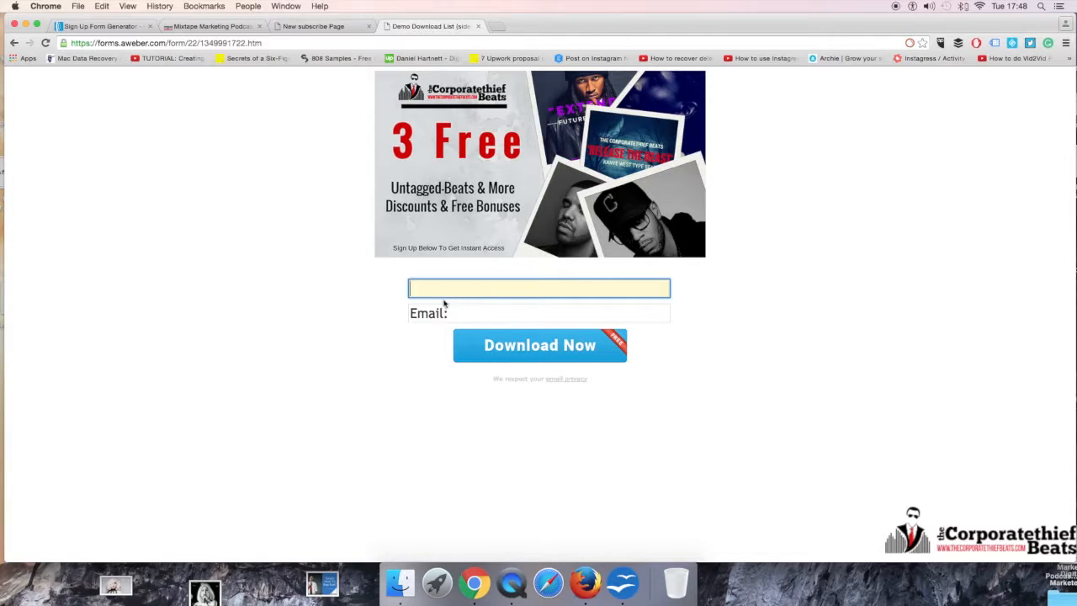
pyautogui.click(446, 308)
pyautogui.click(460, 292)
pyautogui.click(457, 314)
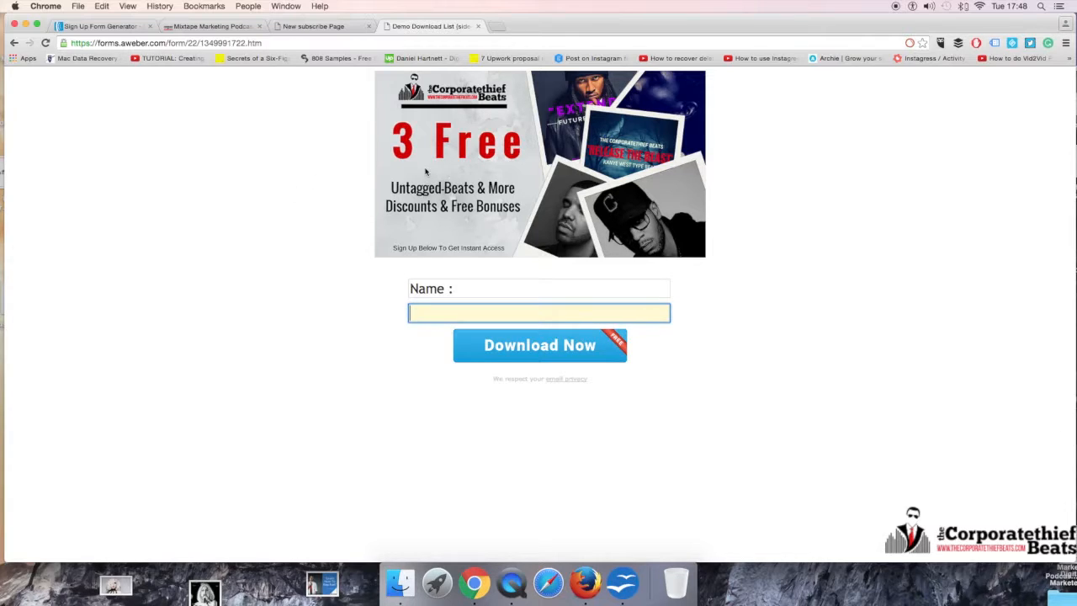
# Step: Return to the form's publish page and show the raw HTML version under I Will Install My Form
pyautogui.click(313, 26)
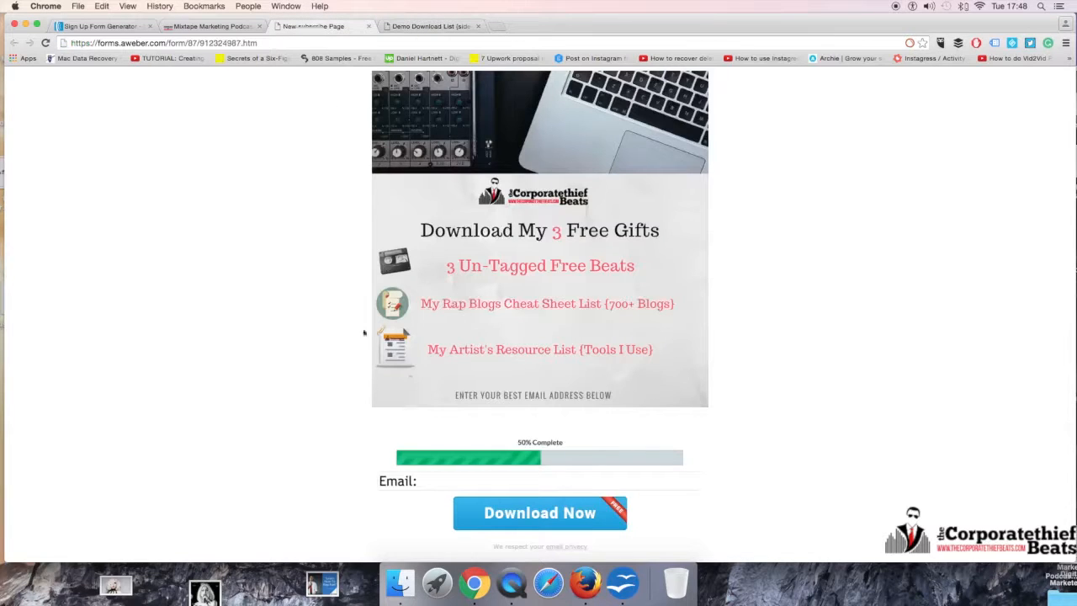
pyautogui.click(210, 26)
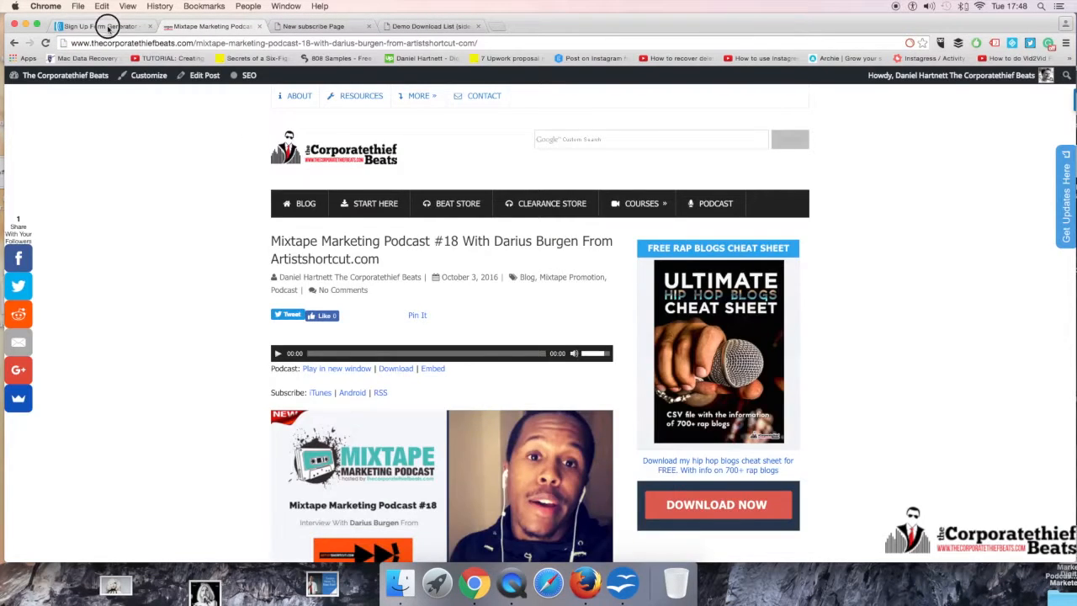
pyautogui.click(107, 26)
pyautogui.click(392, 277)
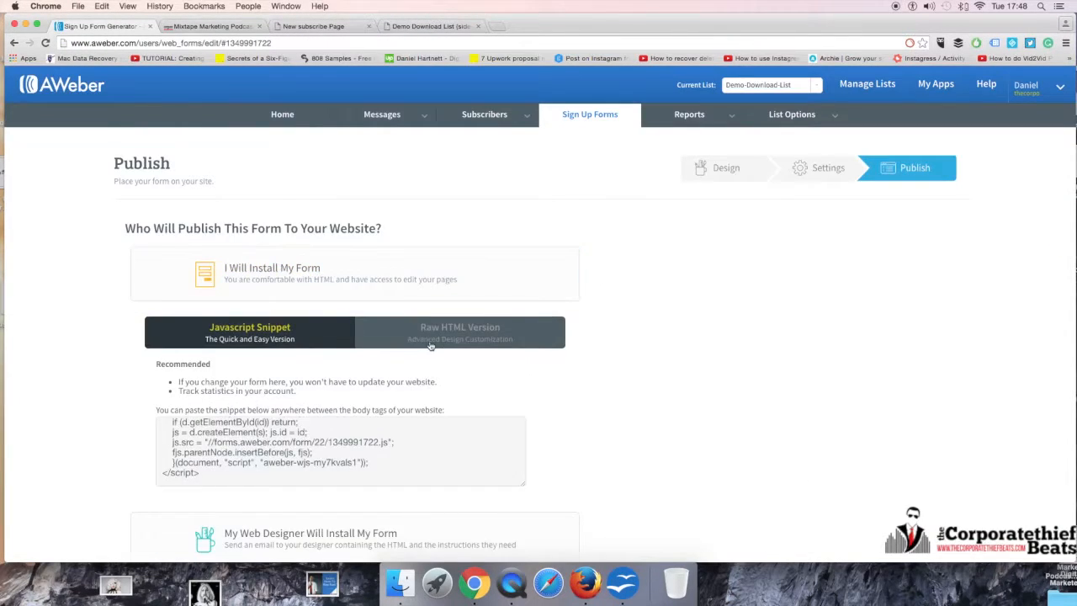
pyautogui.click(430, 345)
# Step: Open the Mixtape Marketing Podcast #18 post for editing and show its content as HTML text
pyautogui.click(210, 26)
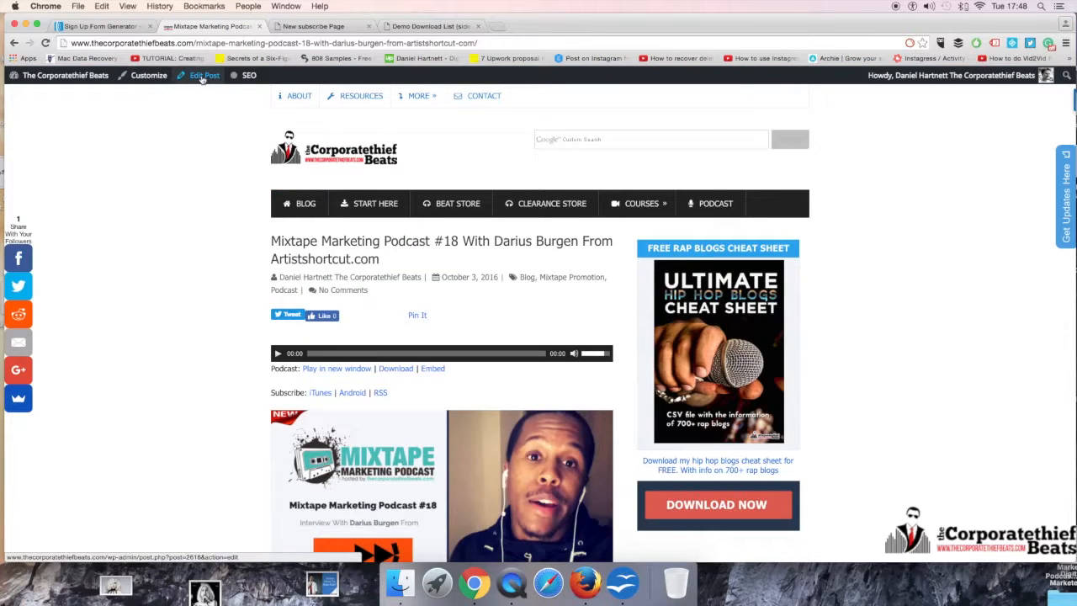
pyautogui.click(203, 77)
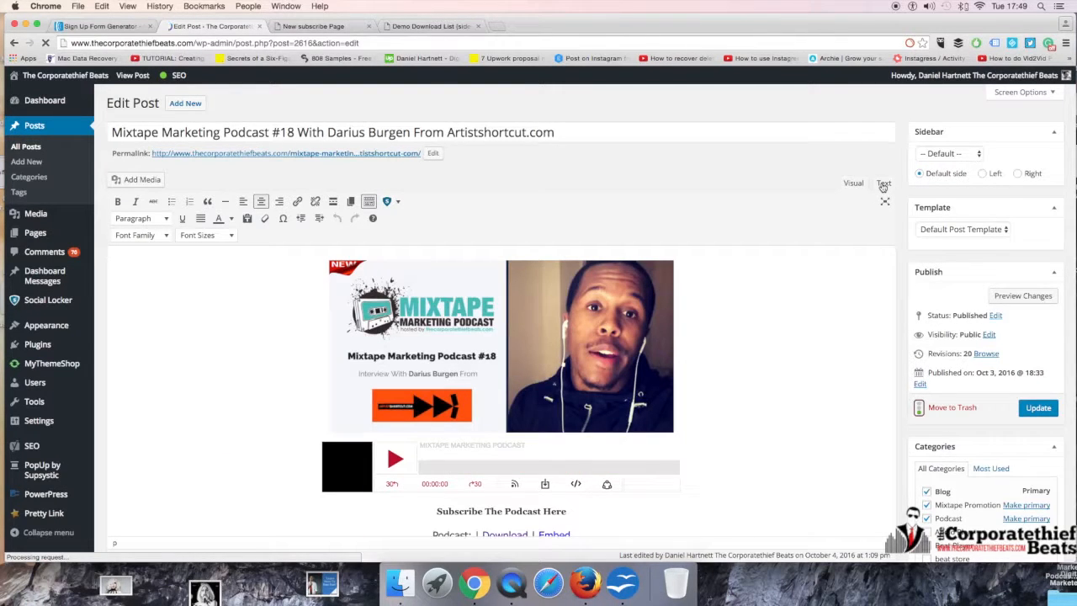
pyautogui.click(883, 184)
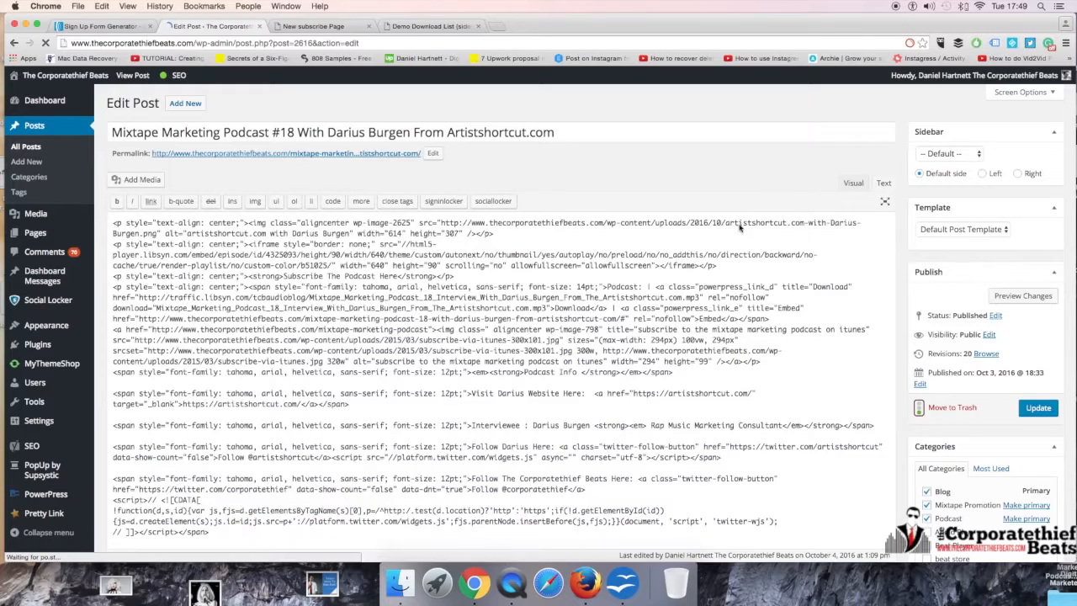
# Step: Return past the subscribe pages and post editor to the form's publish page and select its raw HTML code
pyautogui.click(313, 26)
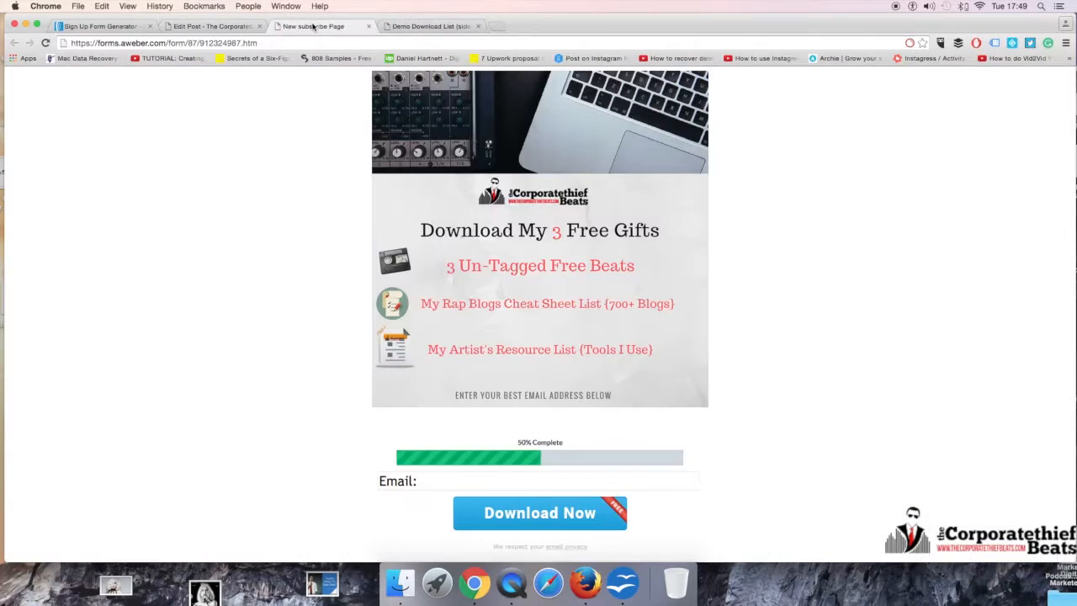
pyautogui.click(404, 26)
pyautogui.click(253, 26)
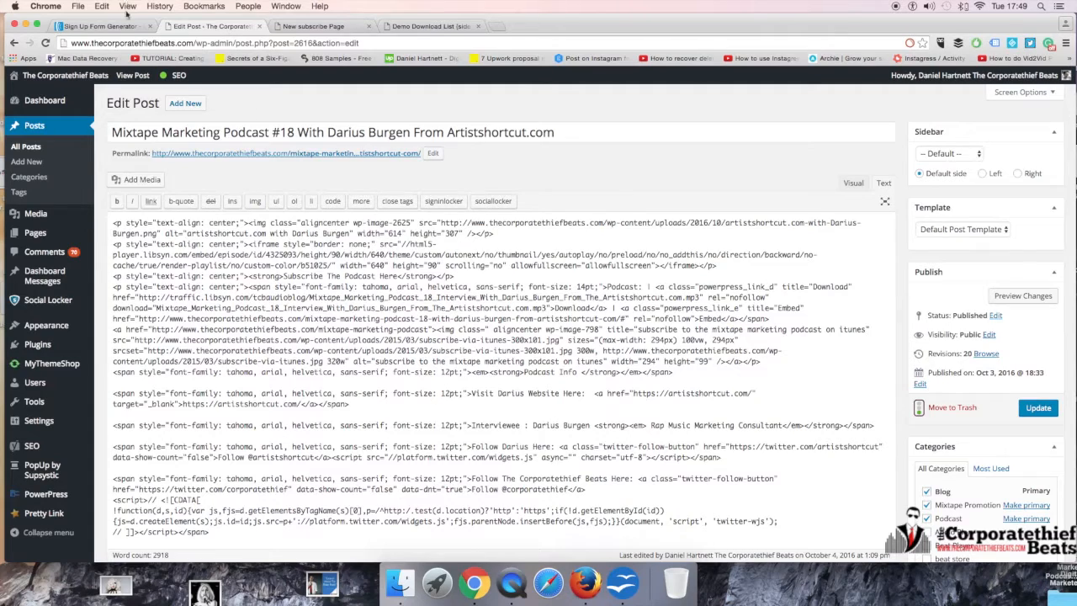
pyautogui.click(100, 26)
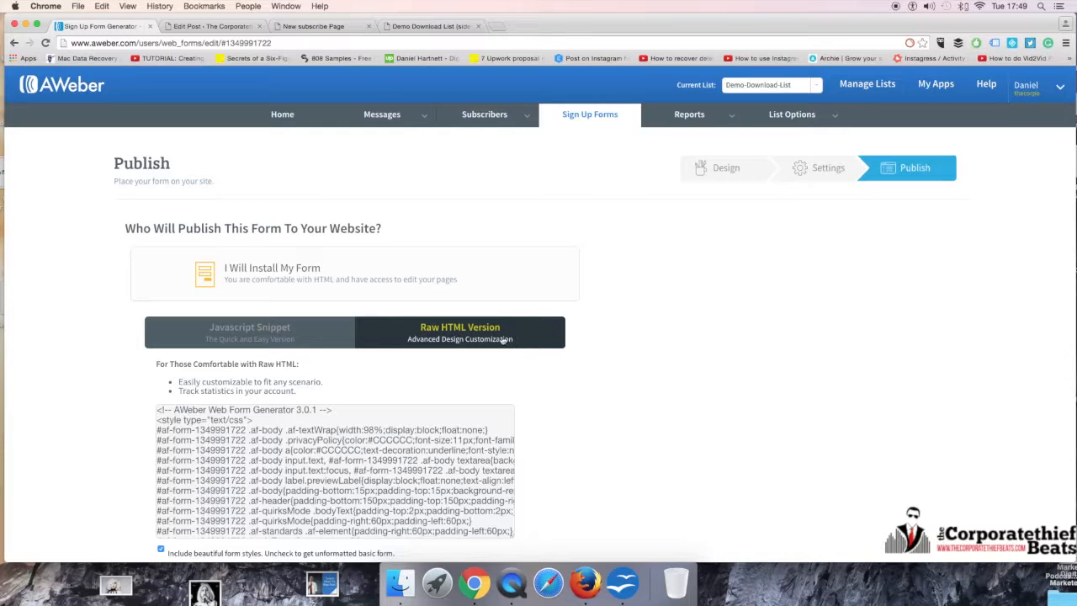
pyautogui.scroll(-2, 126, 366)
pyautogui.click(165, 341)
pyautogui.moveTo(158, 330); pyautogui.dragTo(348, 544)
# Step: Show the JavaScript snippet version of the form and select all of its code
pyautogui.click(266, 250)
pyautogui.click(204, 368)
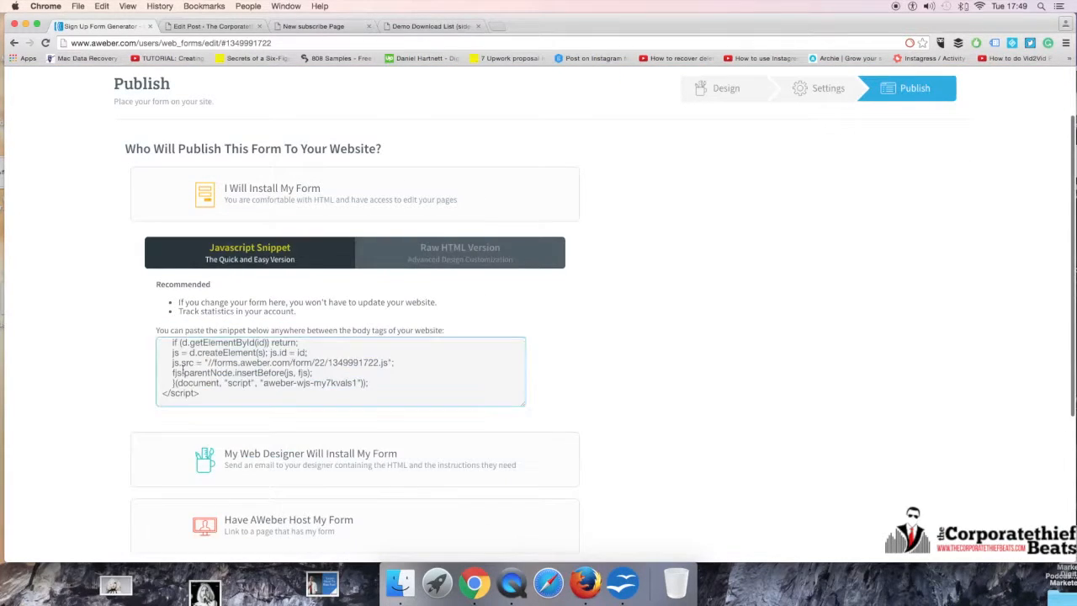
pyautogui.moveTo(199, 401); pyautogui.dragTo(124, 284)
pyautogui.moveTo(166, 356); pyautogui.dragTo(262, 423)
# Step: Return to the podcast post's editor and look through its HTML source for where form code could go
pyautogui.click(421, 27)
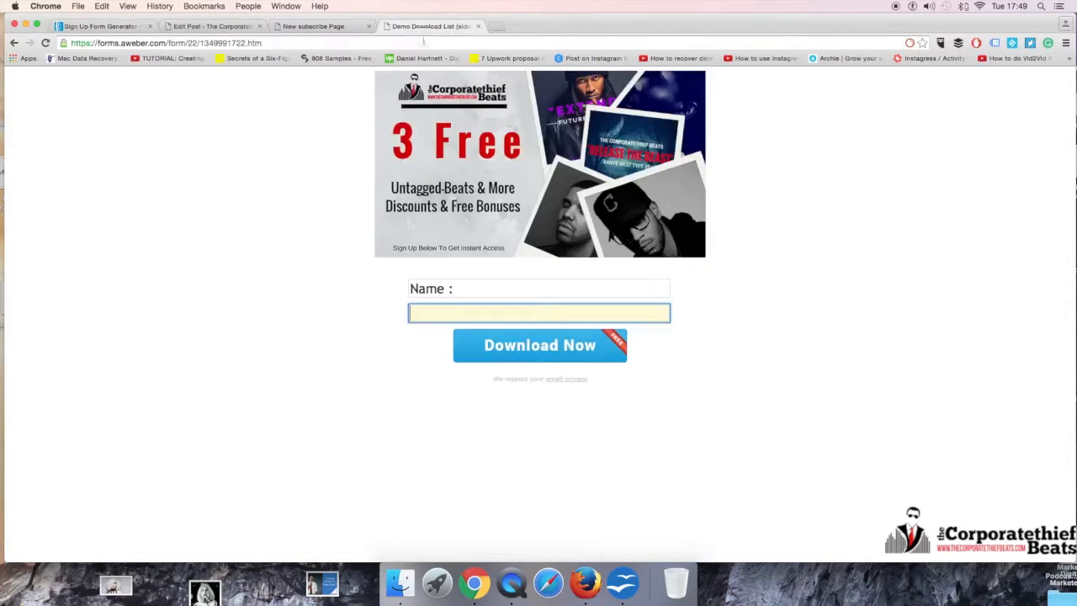
pyautogui.click(310, 26)
pyautogui.click(202, 26)
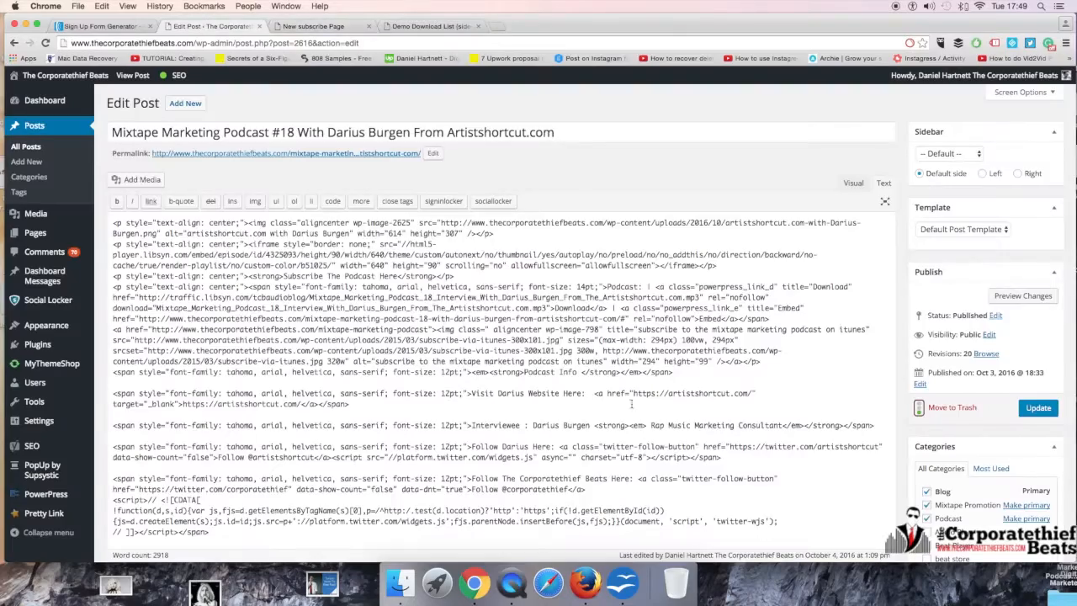
pyautogui.scroll(-20, 777, 349)
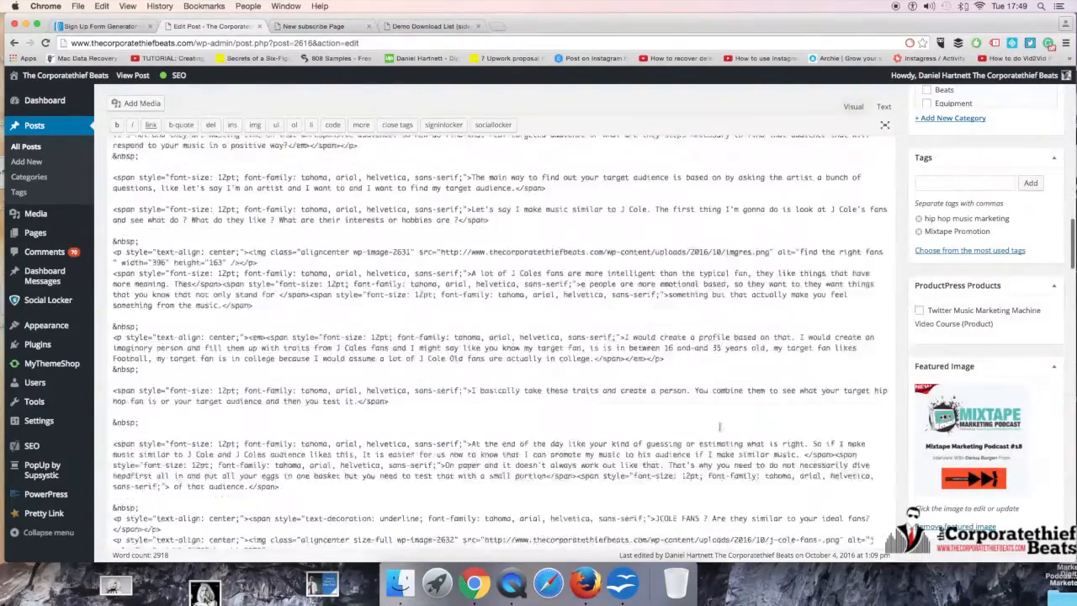
pyautogui.scroll(-20, 708, 426)
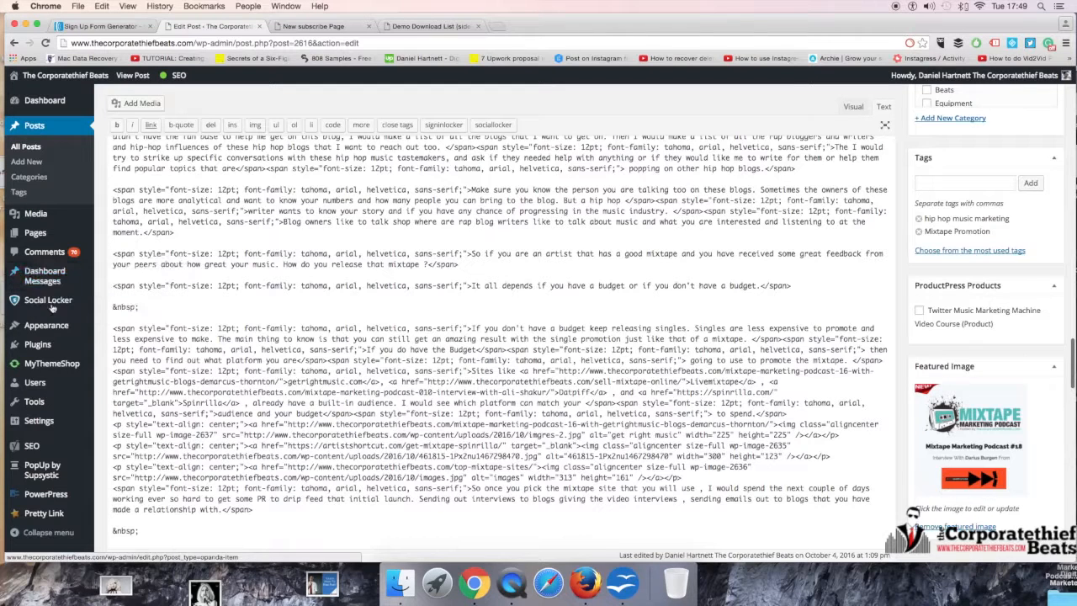
# Step: Open the WordPress widget settings and expand the Sidebar widget area
pyautogui.moveTo(45, 325)
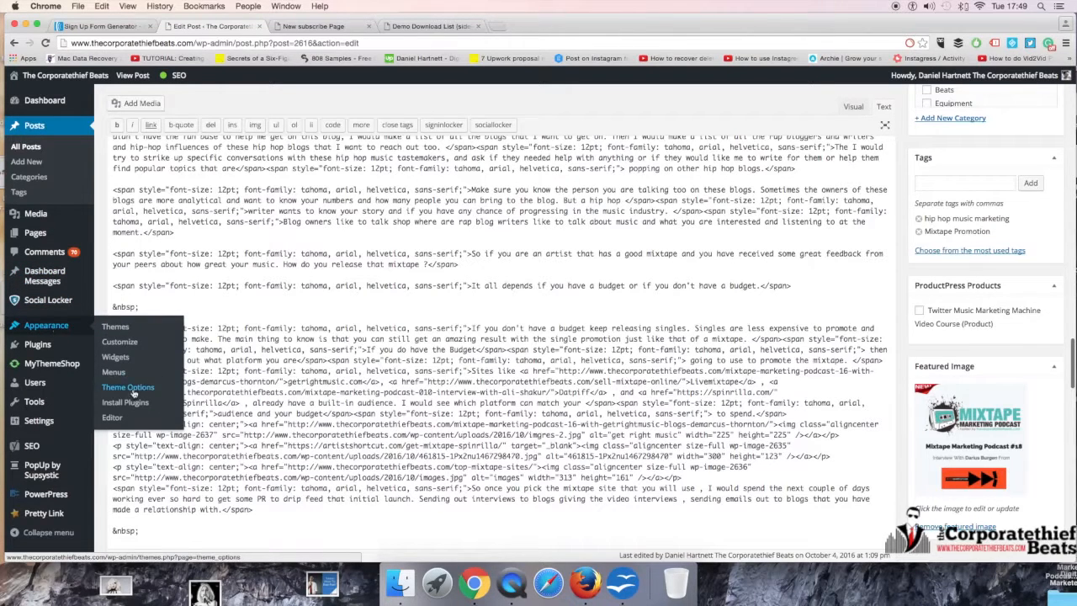
pyautogui.click(116, 356)
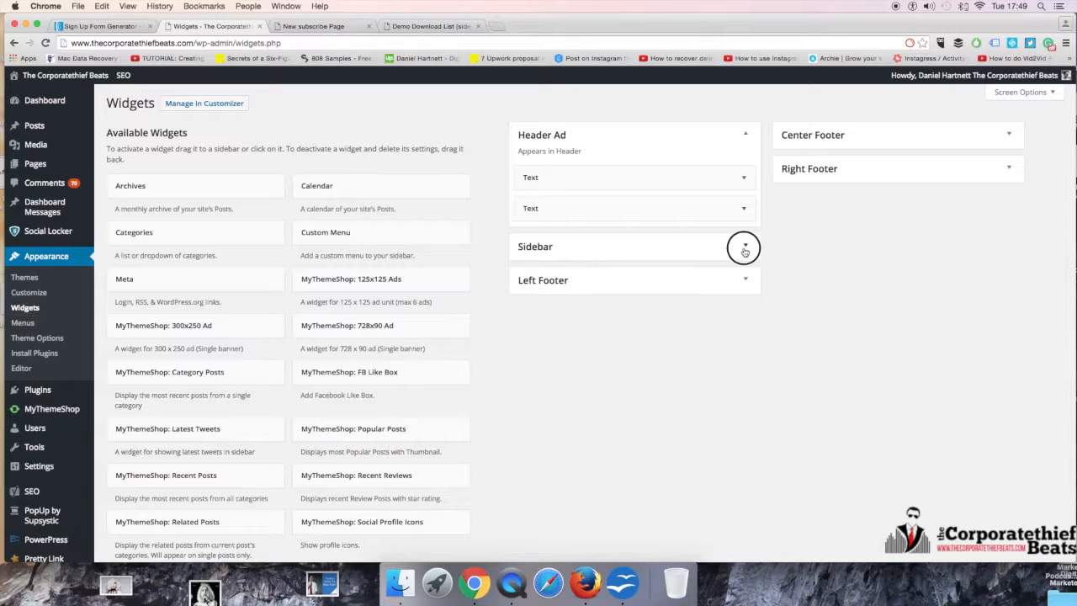
pyautogui.click(746, 246)
# Step: Add a new Text widget to the Inactive Widgets area and title it aweber
pyautogui.scroll(-10, 500, 357)
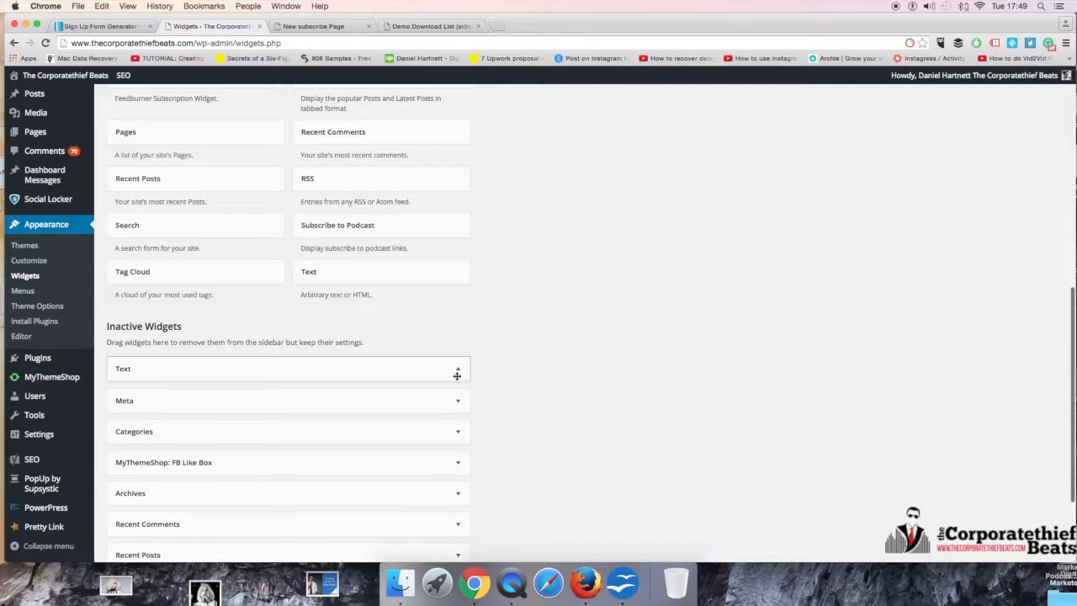
pyautogui.click(456, 374)
pyautogui.click(456, 368)
pyautogui.moveTo(378, 269); pyautogui.dragTo(288, 402)
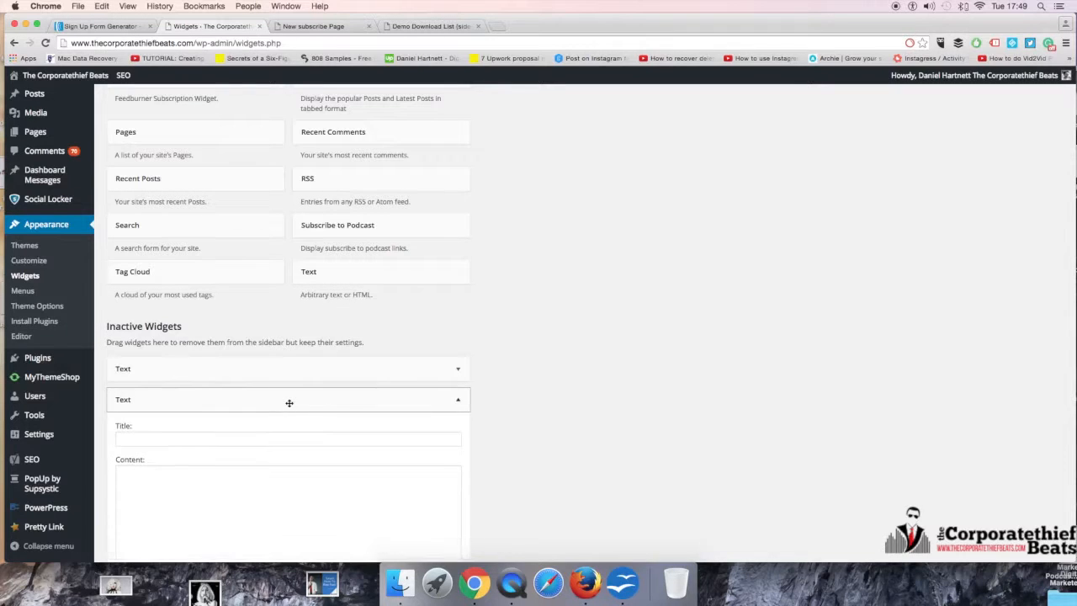
pyautogui.click(194, 439)
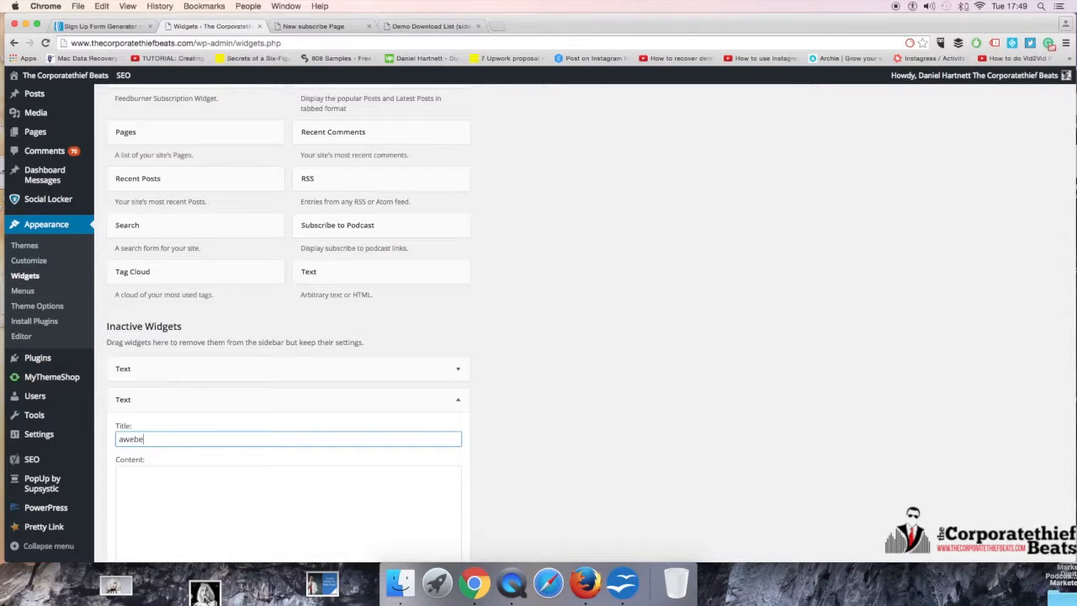
pyautogui.write('aweber')
pyautogui.press('Return')
pyautogui.click(458, 399)
pyautogui.click(458, 399)
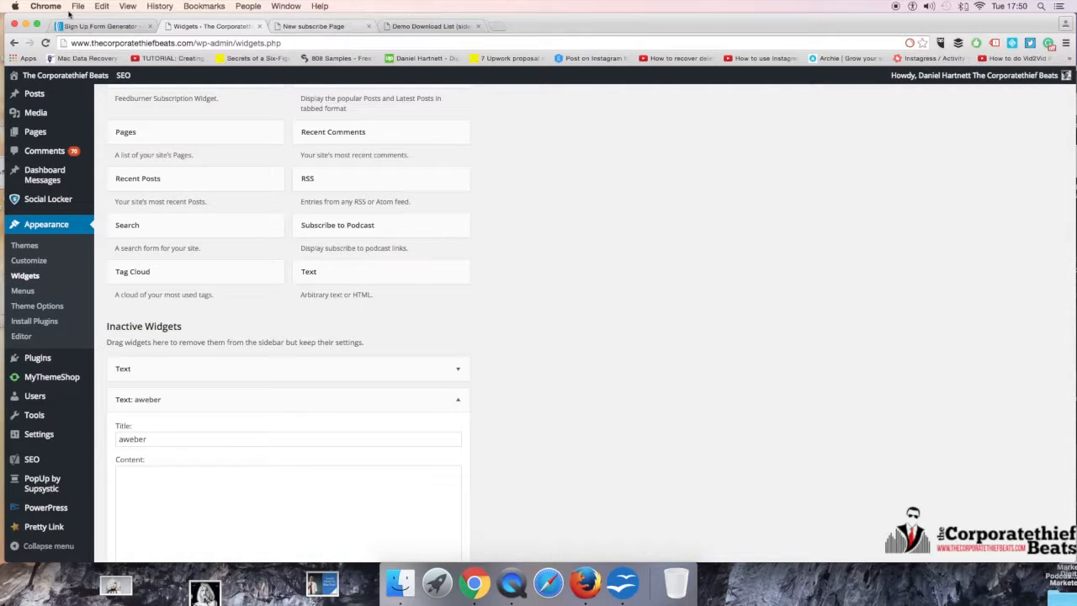
# Step: Return to the AWeber form's publish page and select all of its raw HTML version code
pyautogui.click(108, 26)
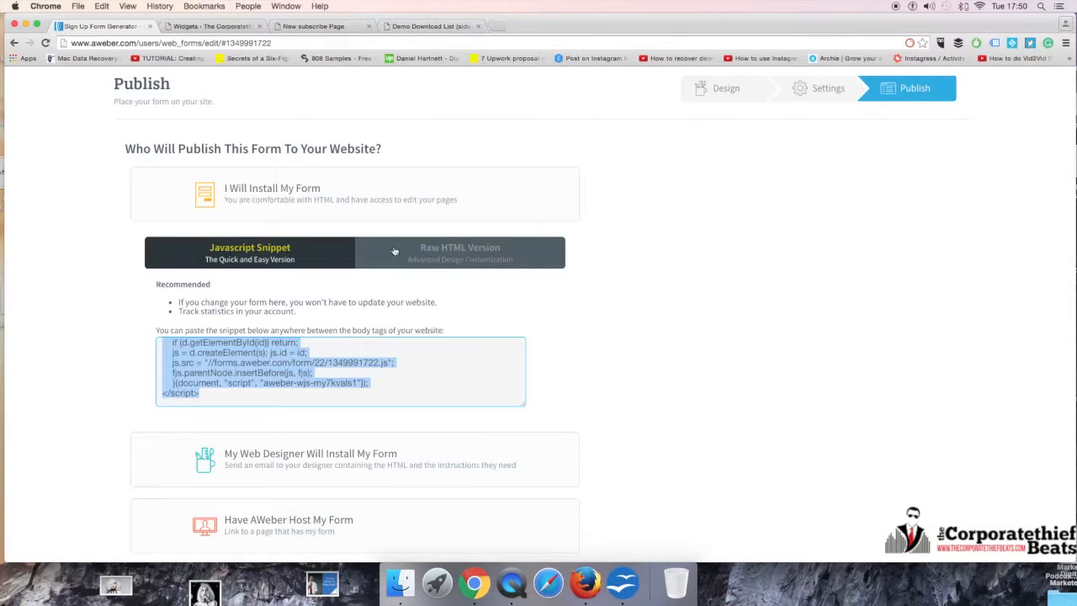
pyautogui.click(434, 252)
pyautogui.click(238, 452)
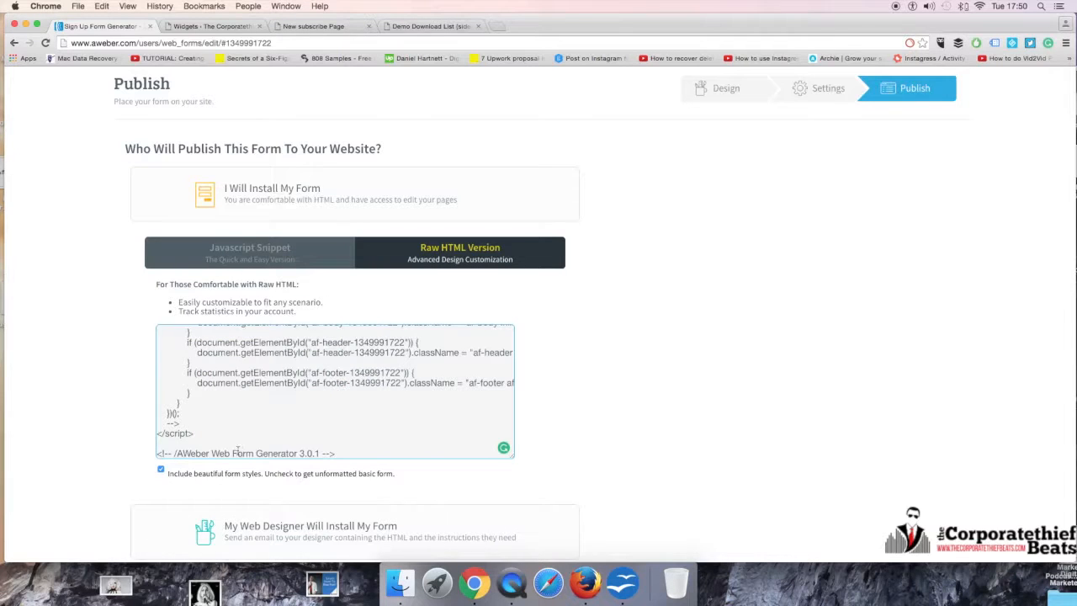
pyautogui.moveTo(343, 457); pyautogui.dragTo(168, 252)
pyautogui.scroll(1, 185, 434)
pyautogui.click(161, 388)
pyautogui.moveTo(158, 381); pyautogui.dragTo(346, 474)
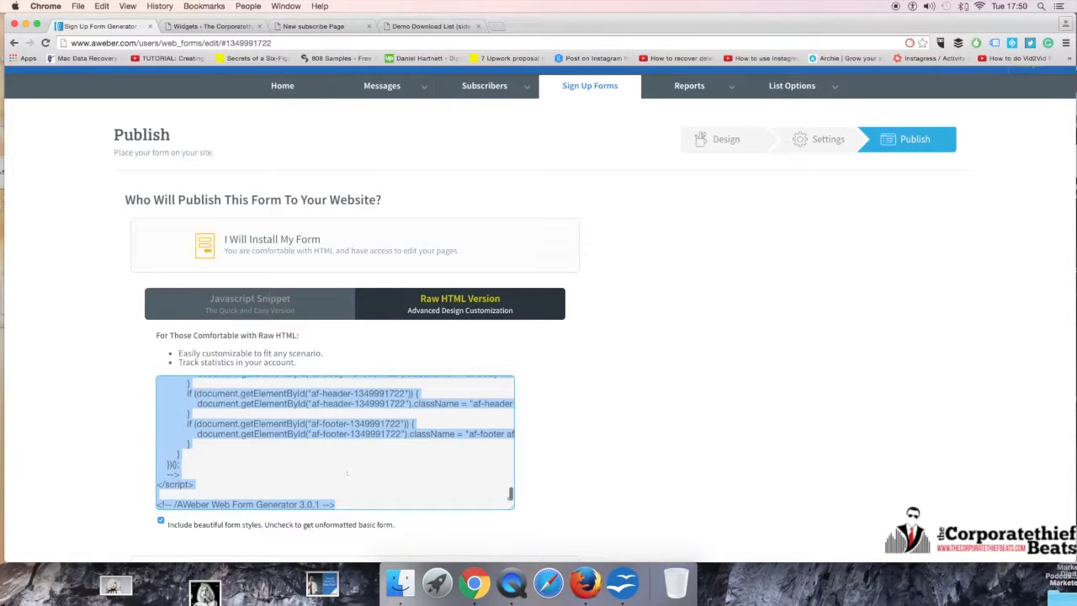
# Step: Paste the form's raw HTML code into the content of the aweber Text widget, save the widget and collapse it
pyautogui.click(454, 26)
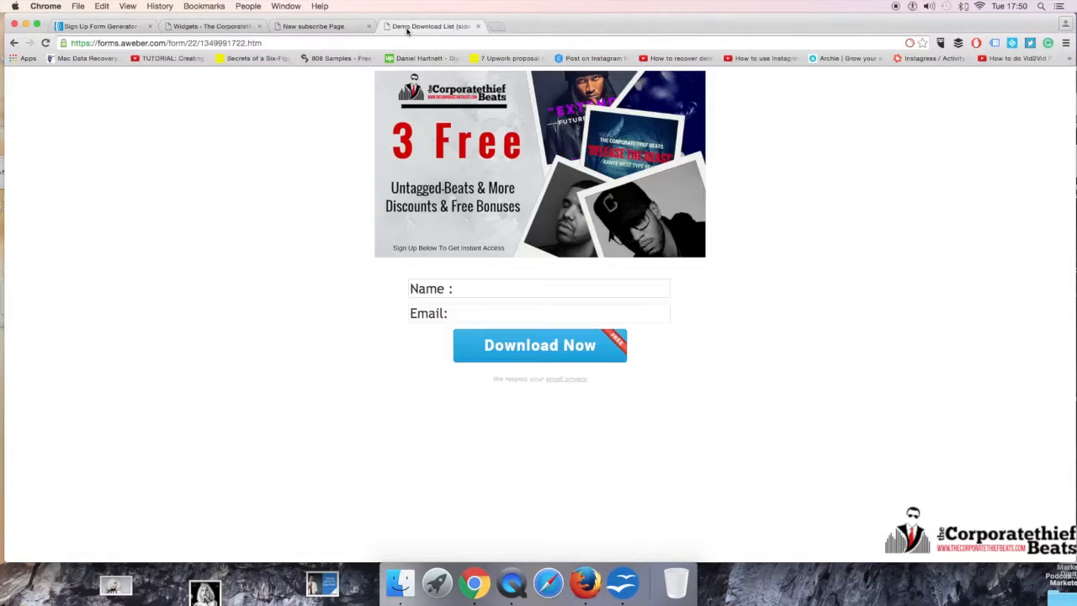
pyautogui.click(249, 26)
pyautogui.click(231, 514)
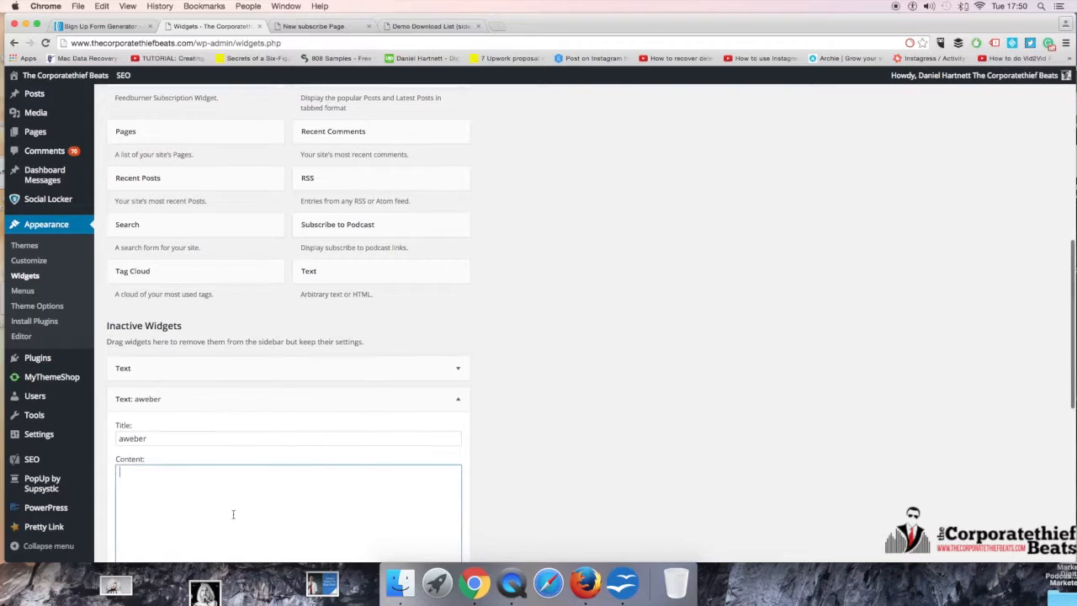
pyautogui.press('super+v')
pyautogui.click(446, 360)
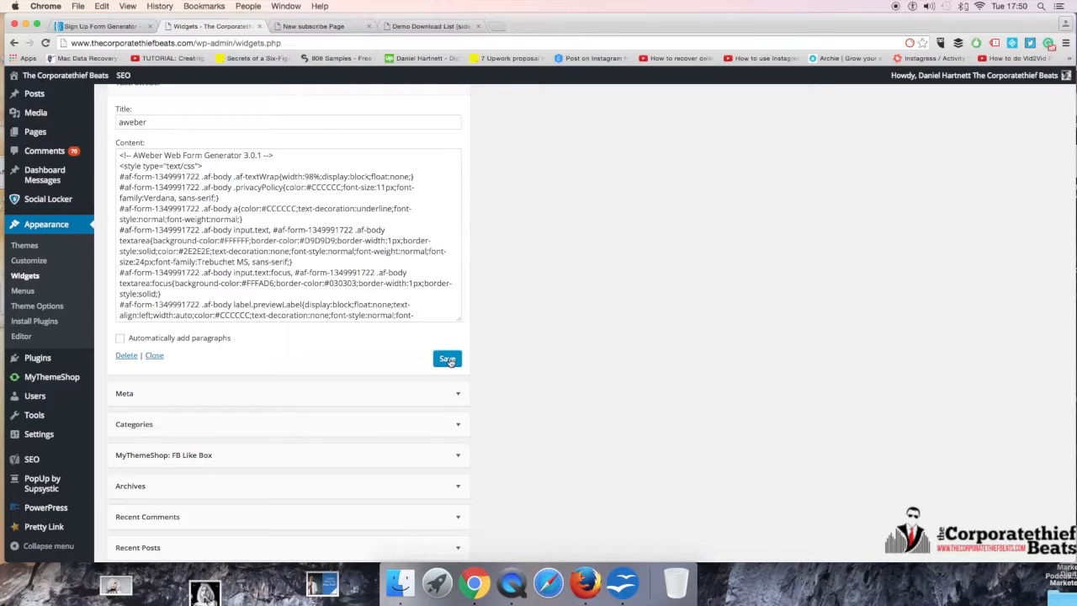
pyautogui.click(448, 361)
pyautogui.scroll(3, 424, 142)
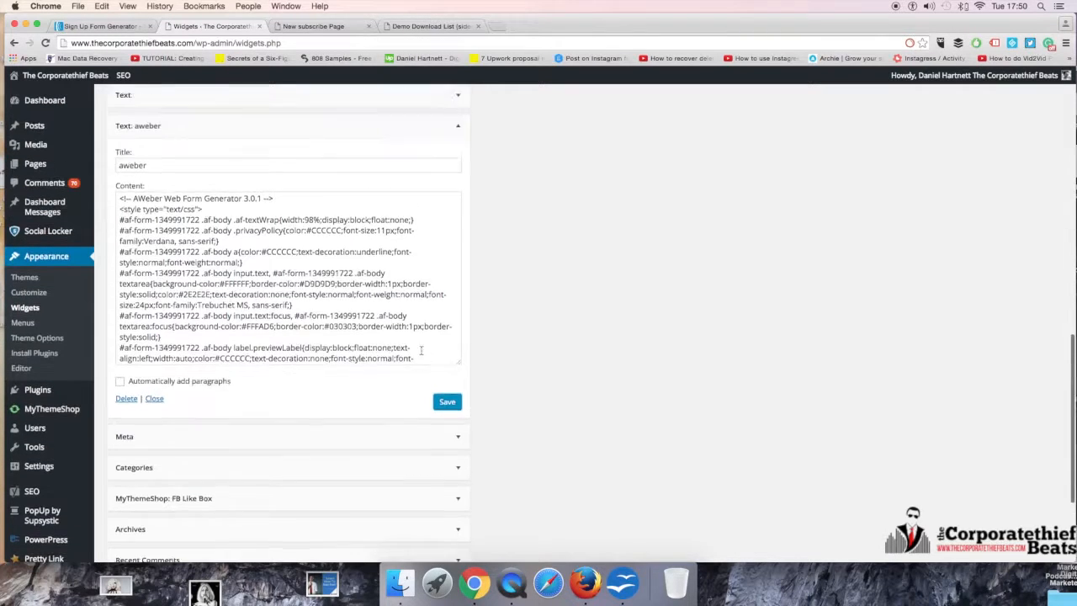
pyautogui.click(457, 186)
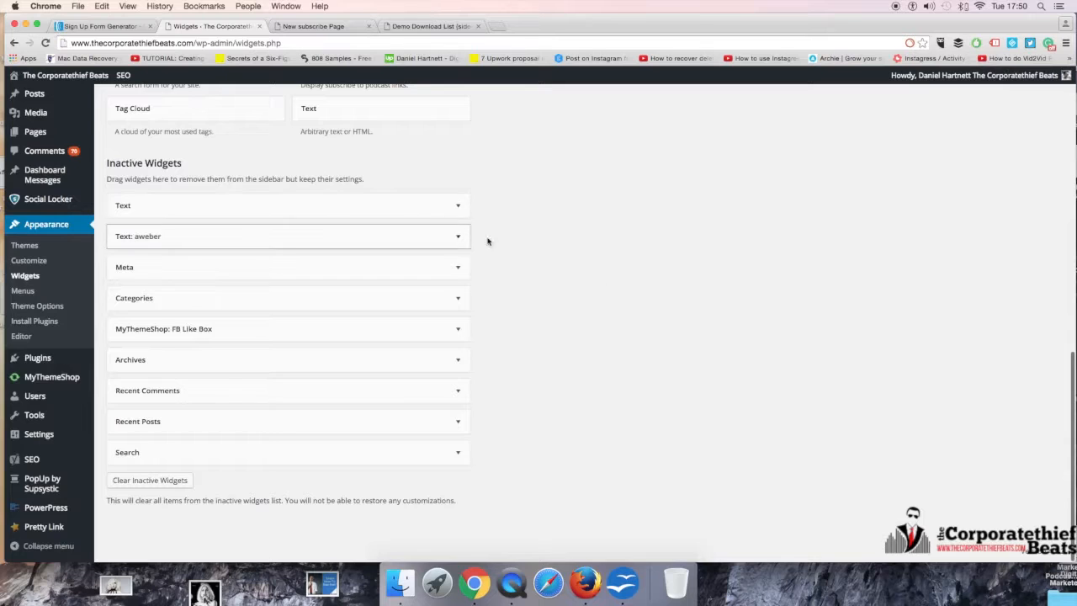
pyautogui.scroll(6, 586, 279)
pyautogui.scroll(4, 557, 278)
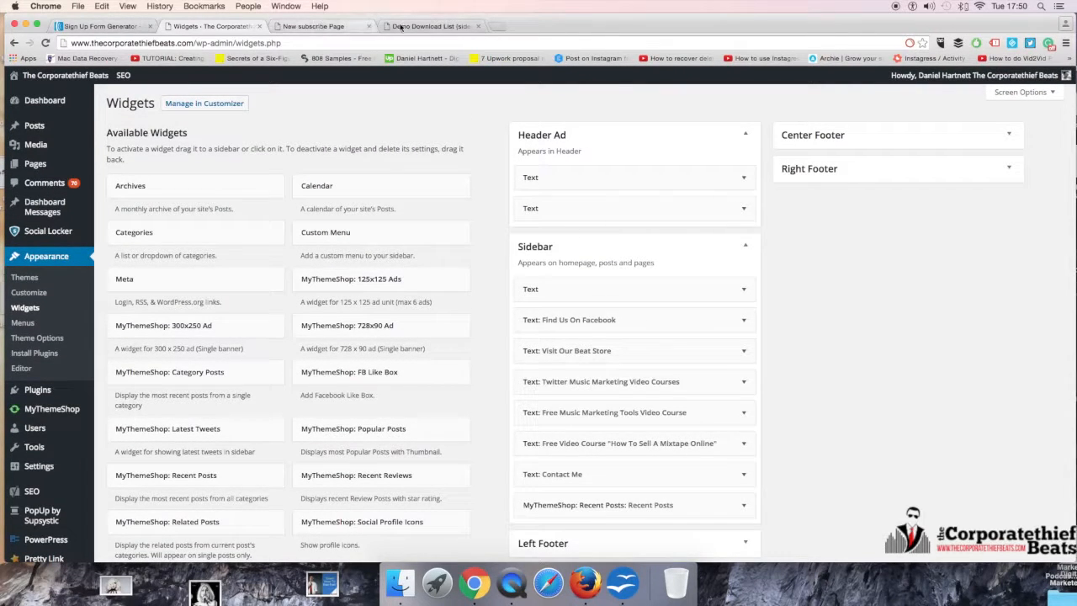
pyautogui.click(421, 26)
pyautogui.click(342, 26)
pyautogui.click(216, 28)
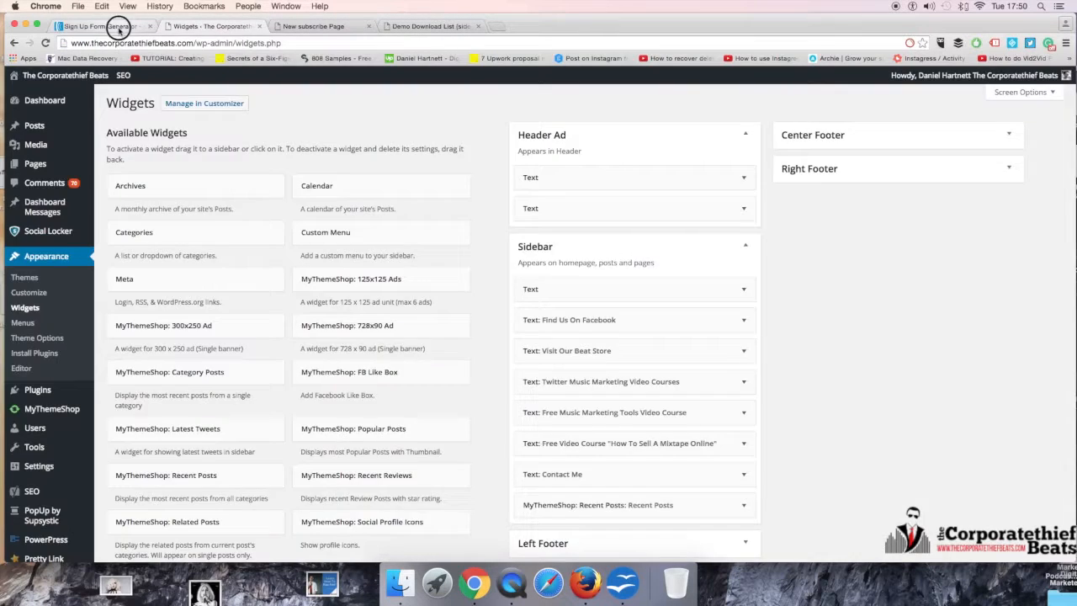
pyautogui.click(106, 26)
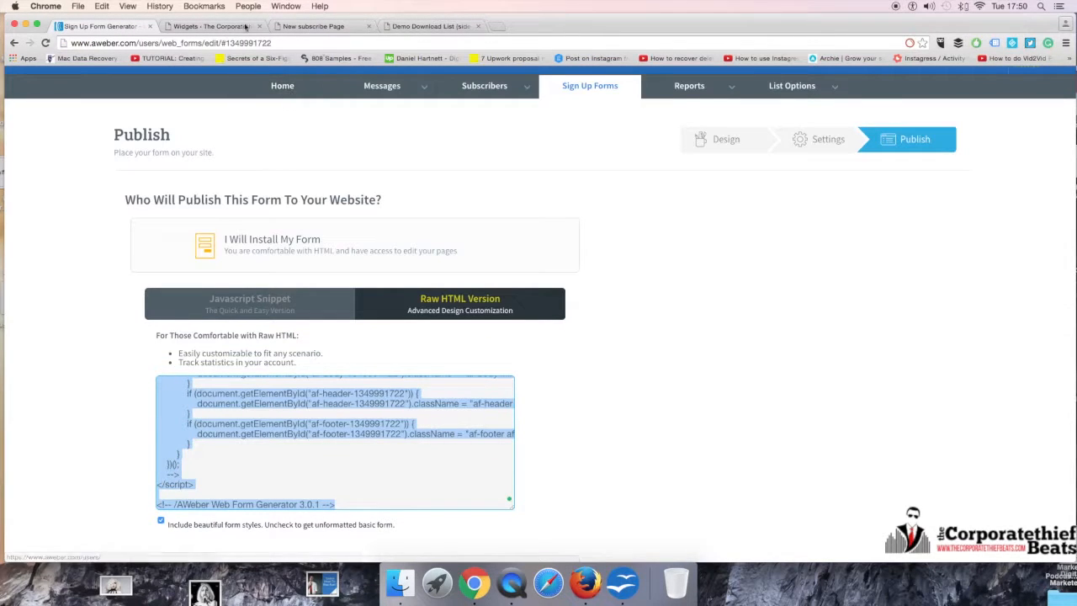
pyautogui.click(323, 28)
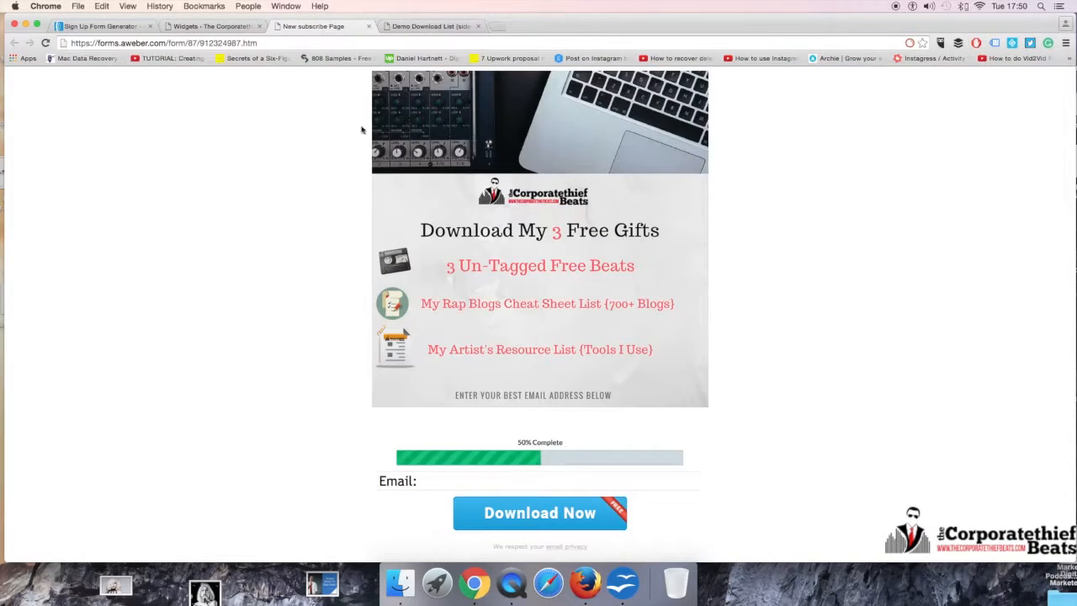
pyautogui.click(212, 26)
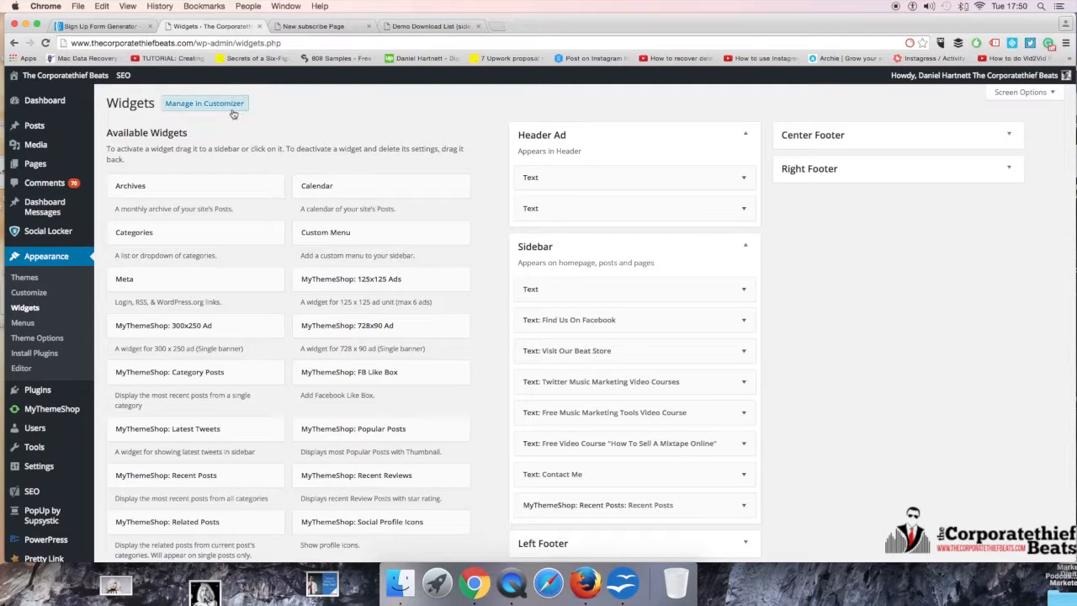
# Step: Visit the live site's homepage, look at the offer in its sidebar and dismiss the overlay
pyautogui.click(60, 77)
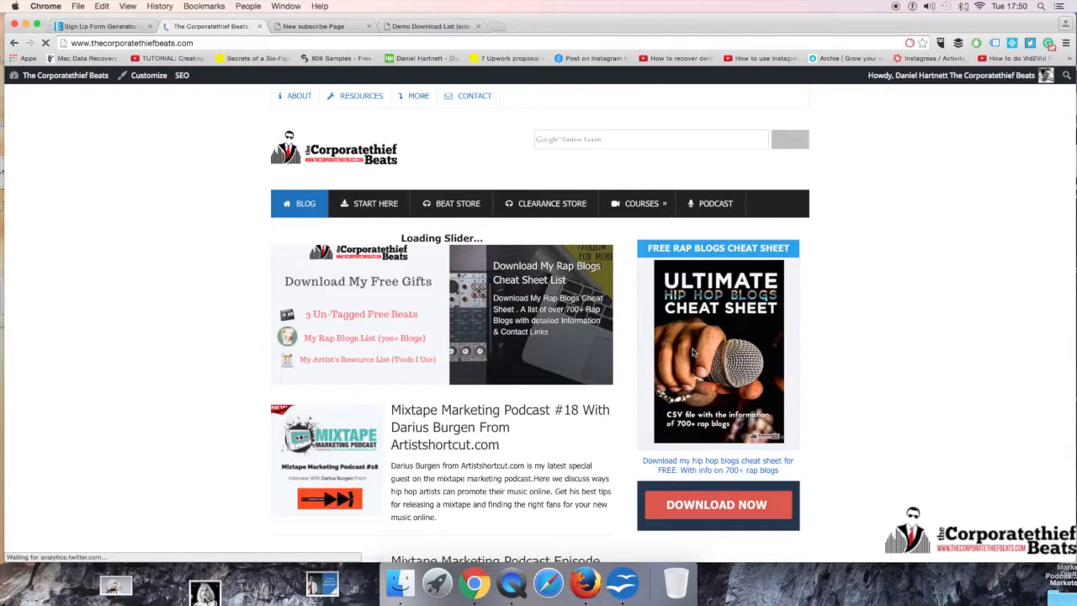
pyautogui.scroll(-3, 694, 353)
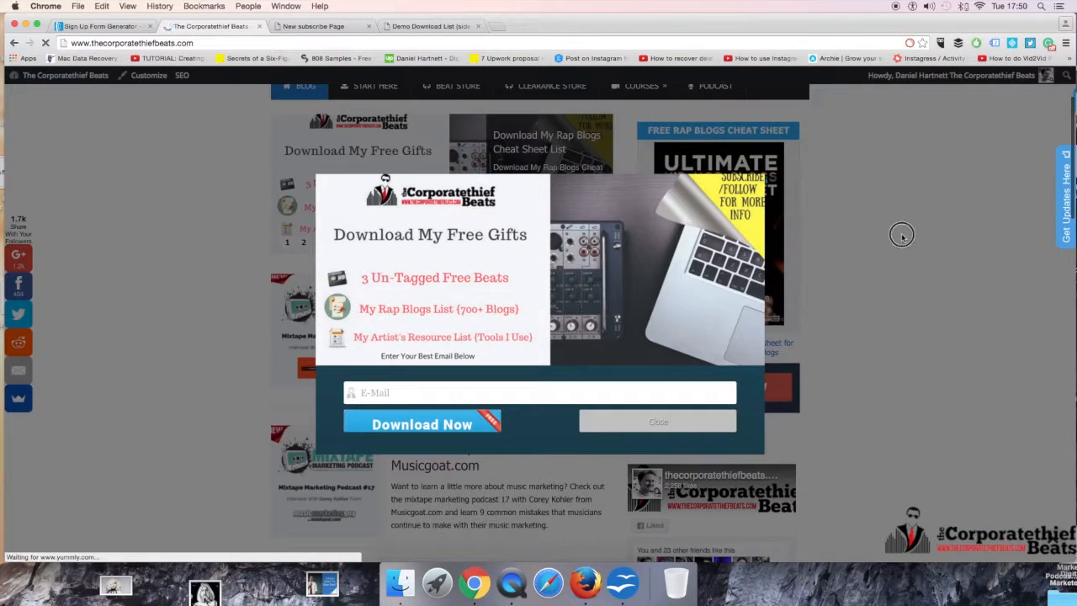
pyautogui.click(901, 235)
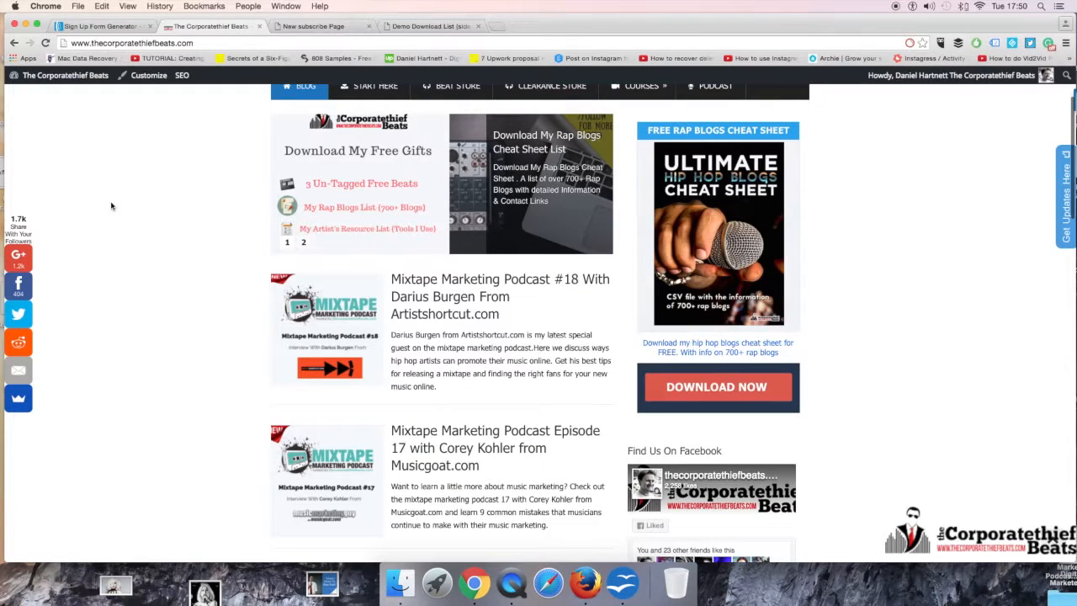
# Step: Examine the hosted New subscribe Page with its web address and email field, then return to the site's homepage
pyautogui.click(313, 26)
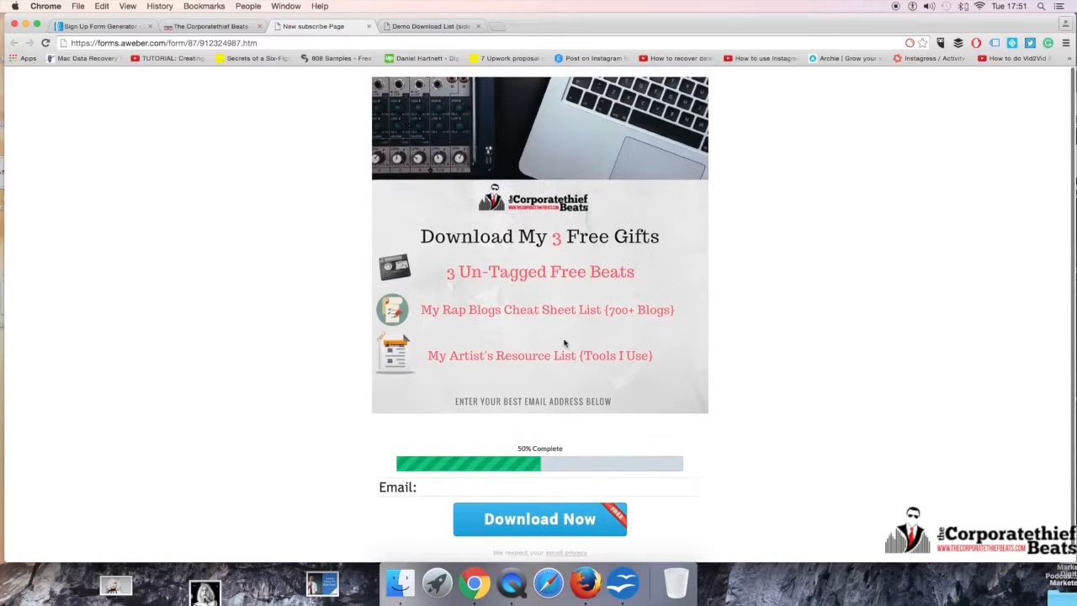
pyautogui.click(293, 44)
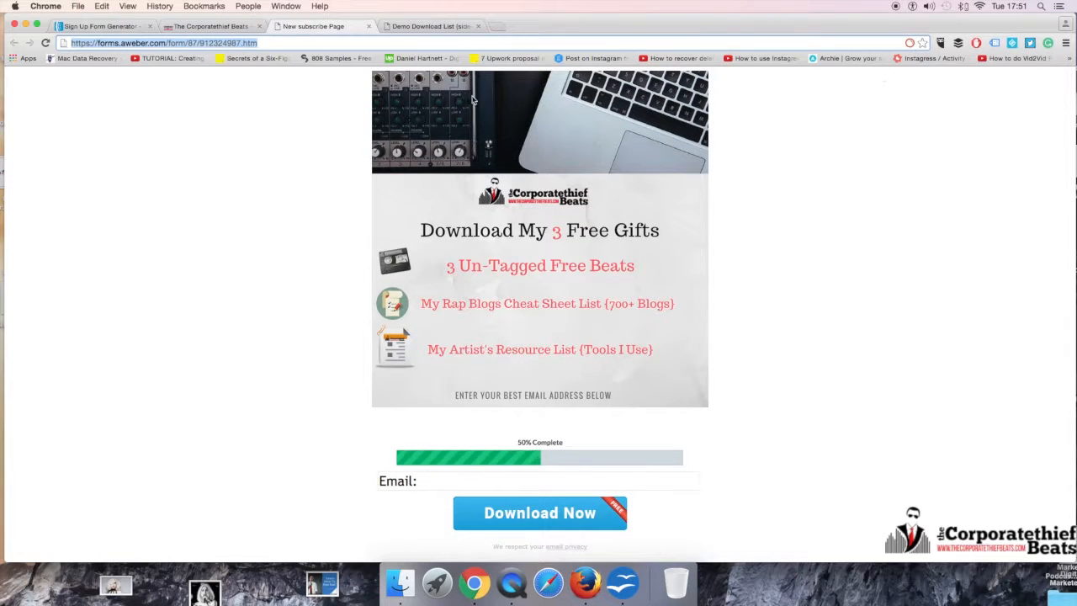
pyautogui.click(611, 483)
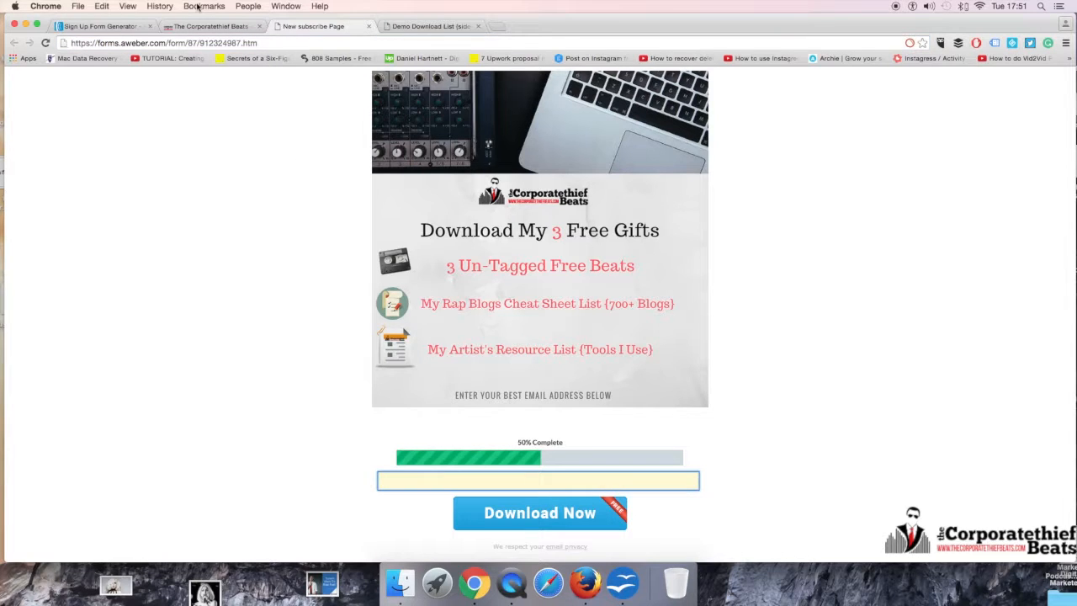
pyautogui.click(210, 27)
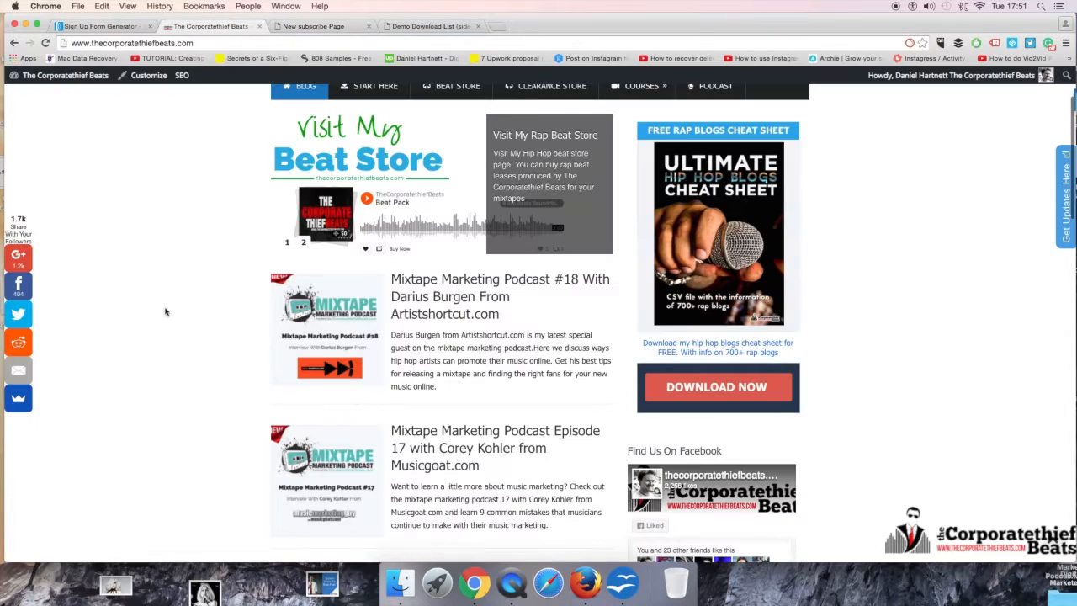
# Step: Open AWeber's Sign Up Forms list and examine the side-bar form's displays, submissions and conversion rate, referring to the hosted subscribe page
pyautogui.click(89, 26)
pyautogui.scroll(-10, 666, 306)
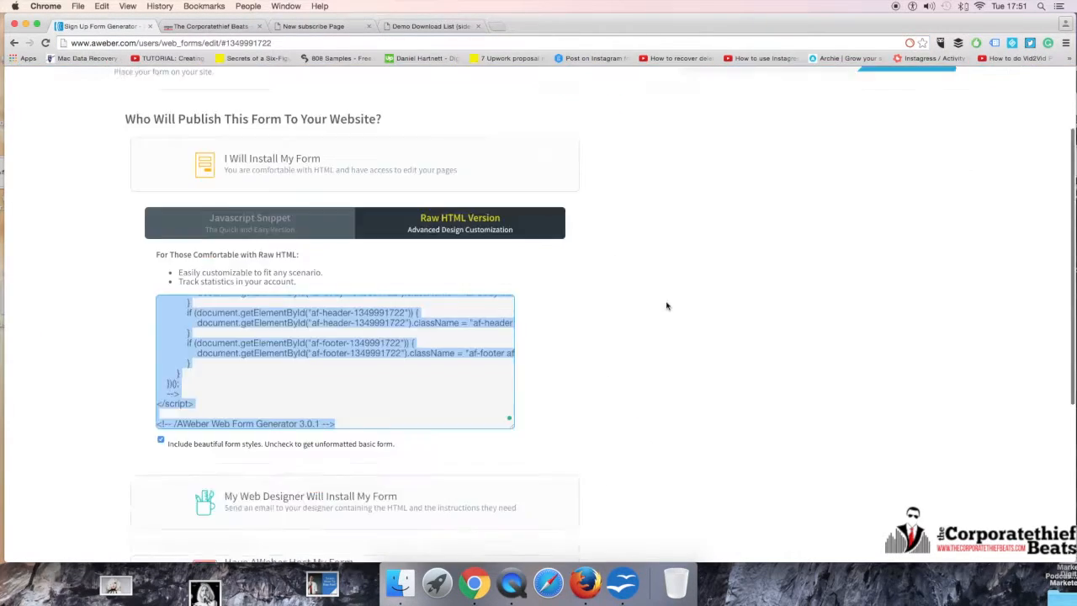
pyautogui.scroll(10, 885, 204)
pyautogui.click(902, 184)
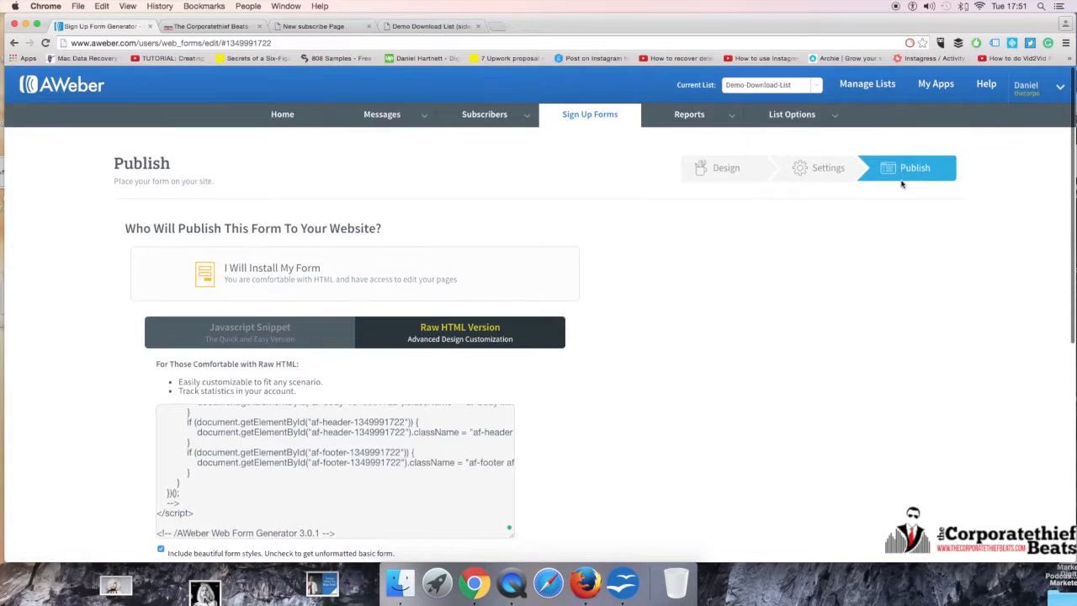
pyautogui.click(567, 123)
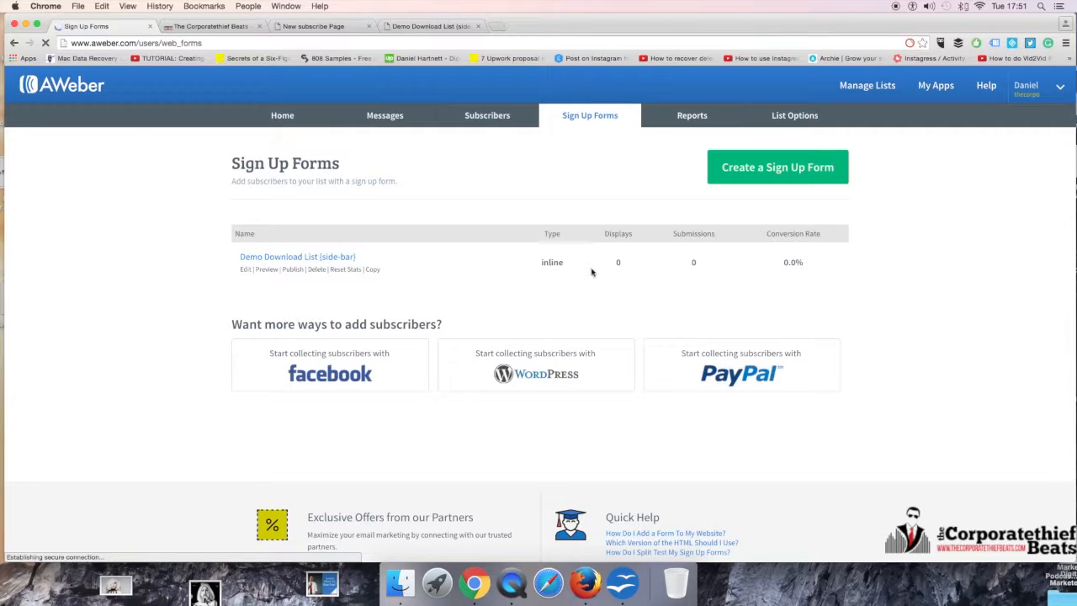
pyautogui.moveTo(541, 264); pyautogui.dragTo(642, 261)
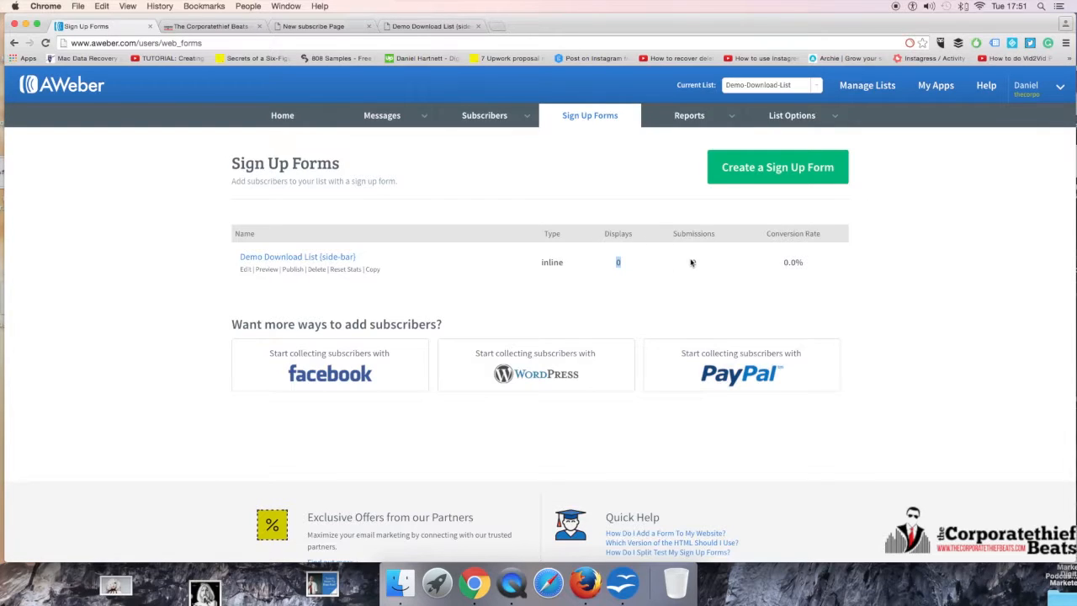
pyautogui.moveTo(690, 263); pyautogui.dragTo(834, 261)
pyautogui.click(313, 26)
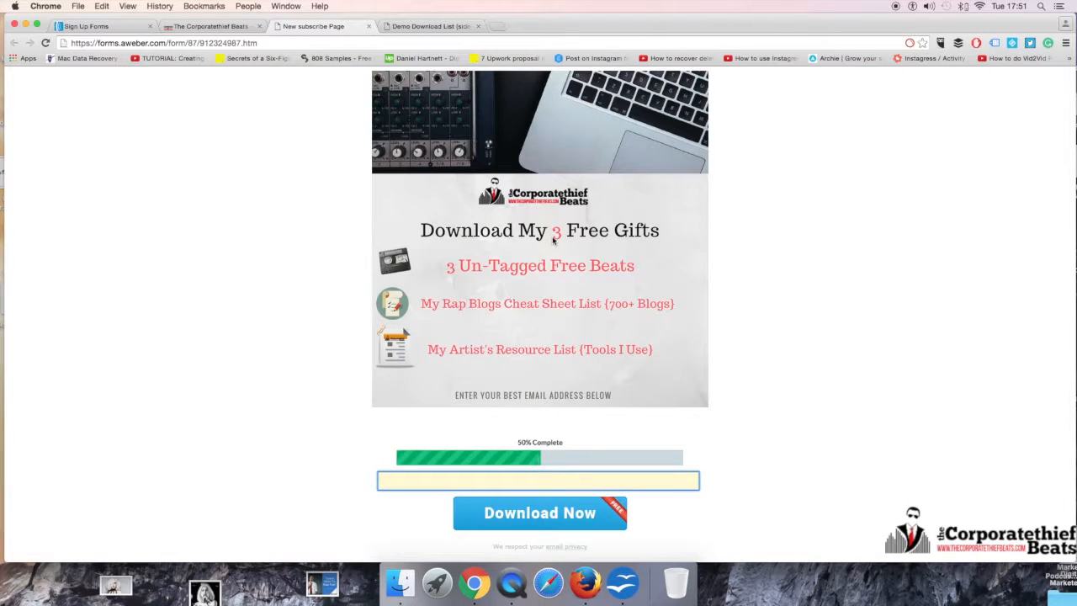
pyautogui.click(94, 28)
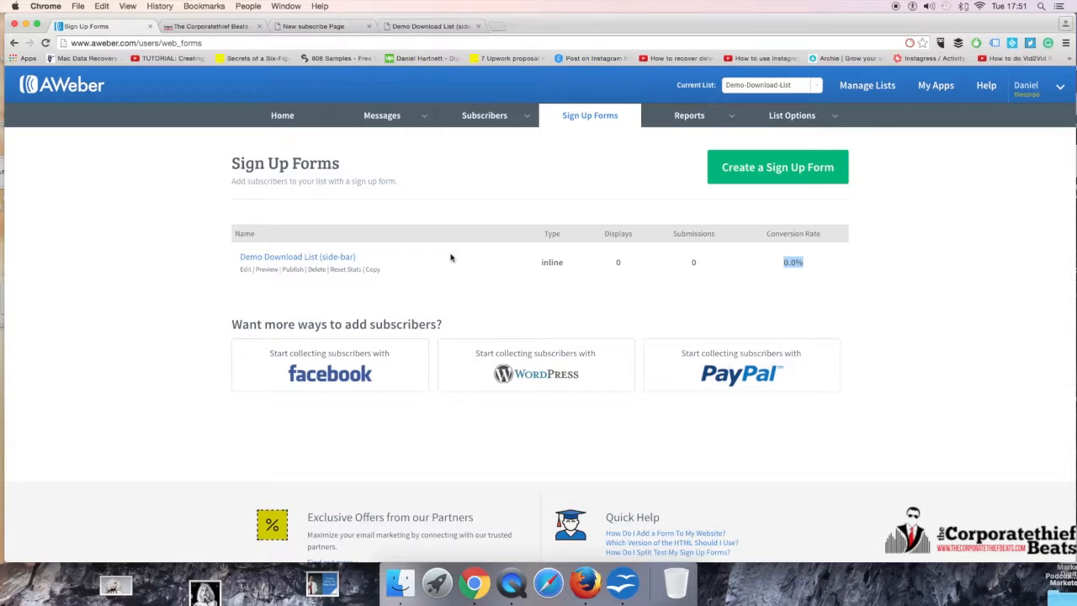
# Step: Open the Demo Download List (side-bar) form for editing and review its form type choices, keeping In-Line
pyautogui.click(244, 270)
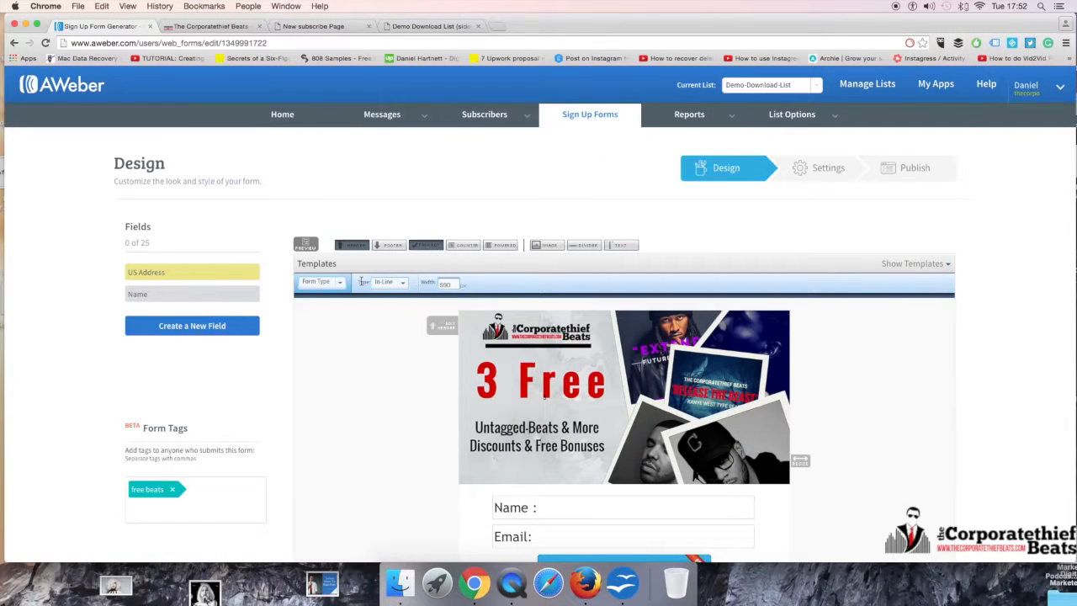
pyautogui.click(340, 285)
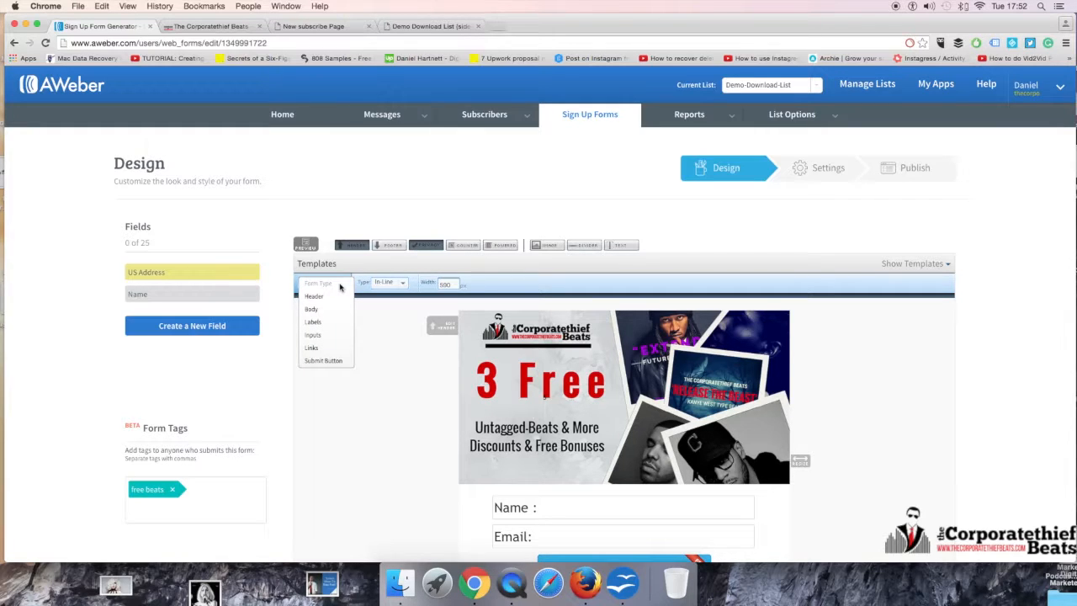
pyautogui.click(365, 284)
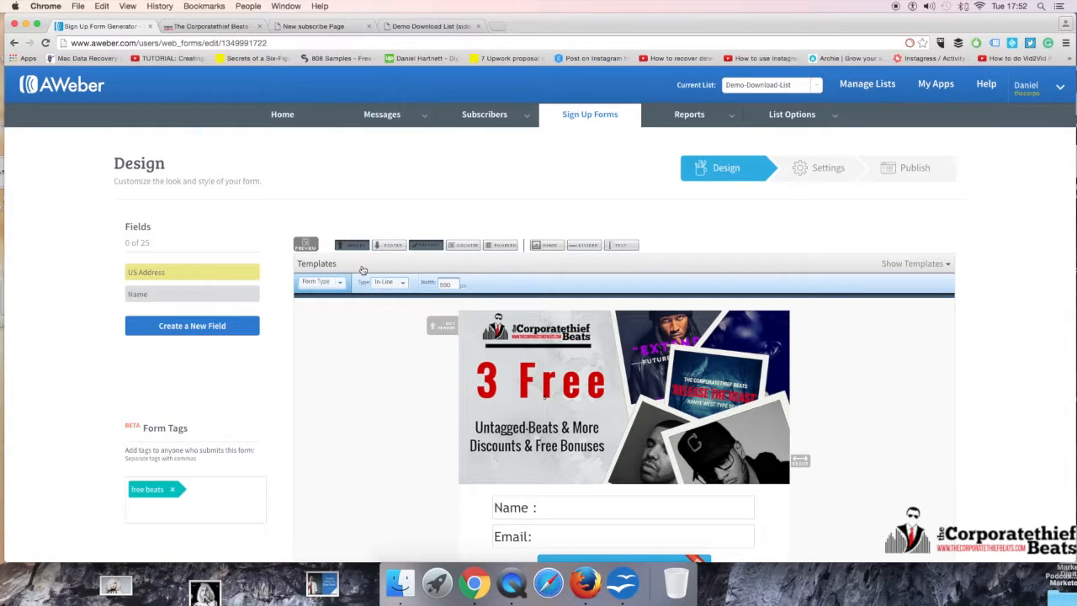
pyautogui.click(396, 285)
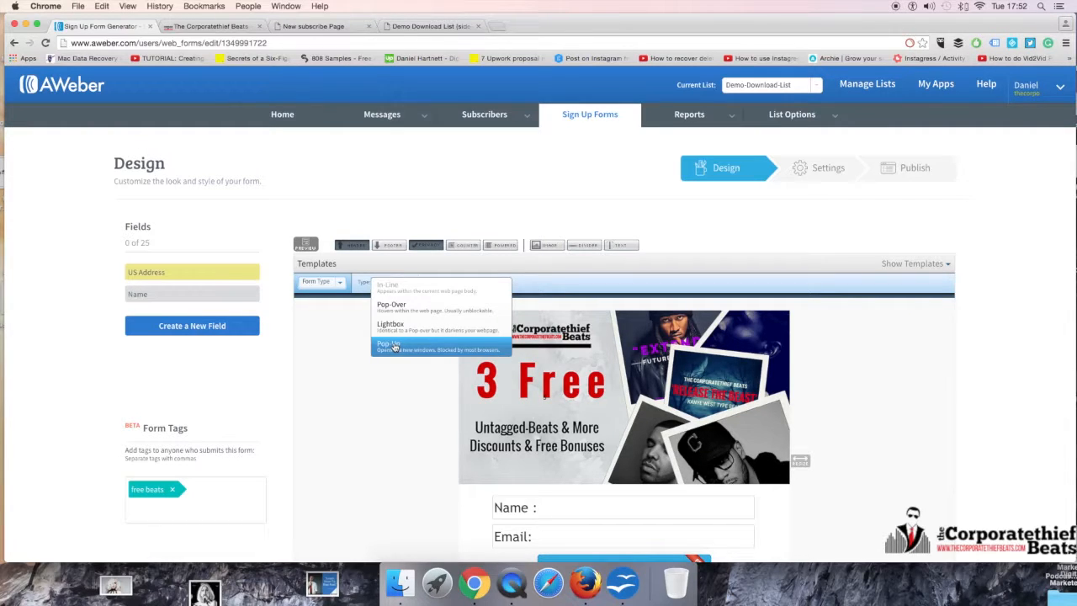
pyautogui.click(410, 288)
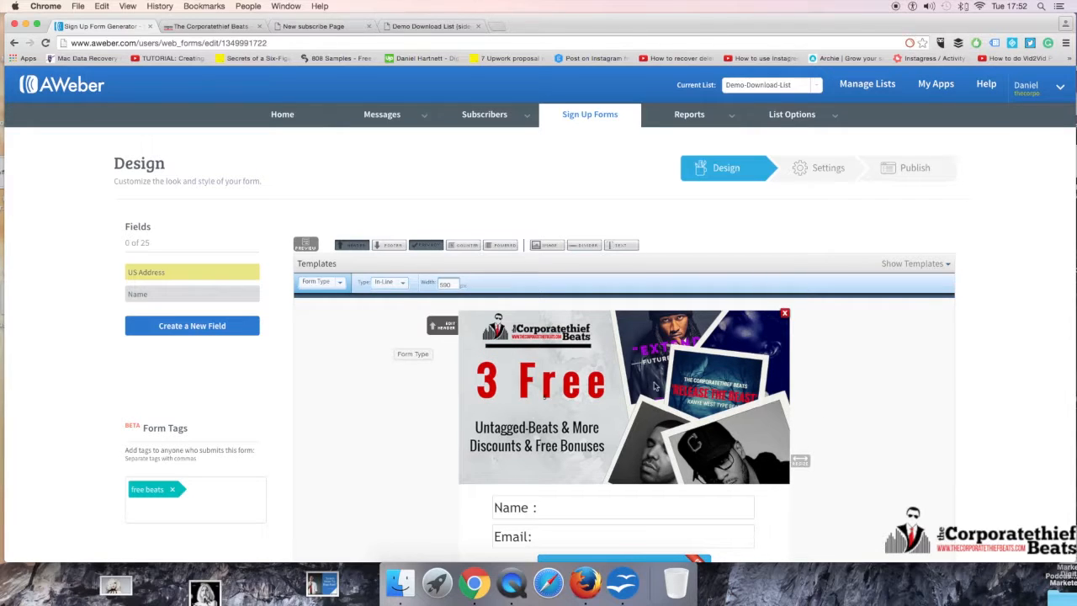
# Step: Try the Lightbox type on the side-bar form, expand its advanced display options and review the other form types
pyautogui.click(394, 285)
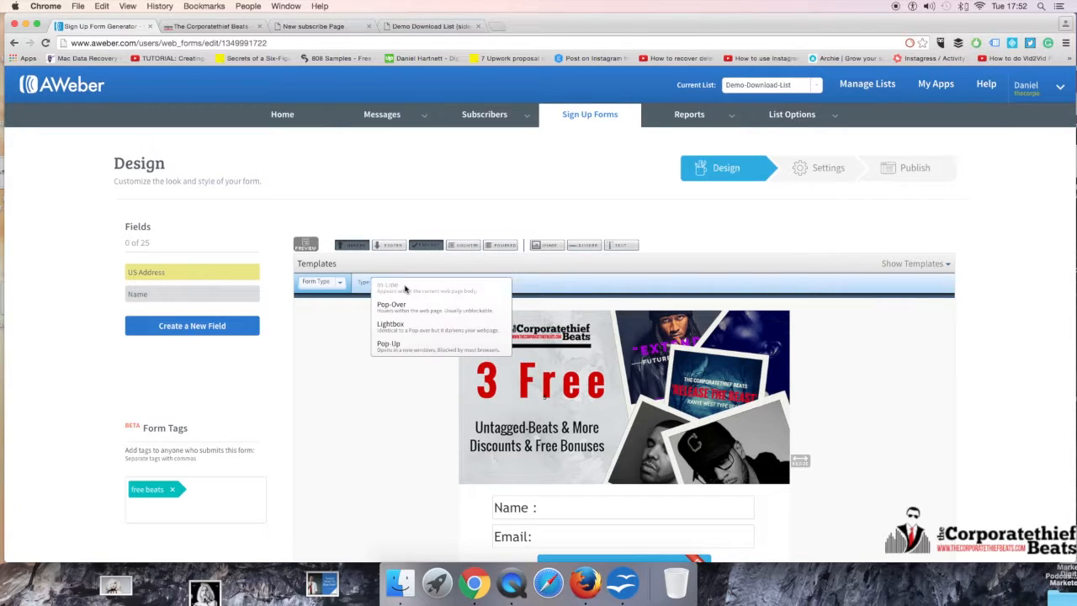
pyautogui.click(402, 330)
pyautogui.scroll(-1, 400, 345)
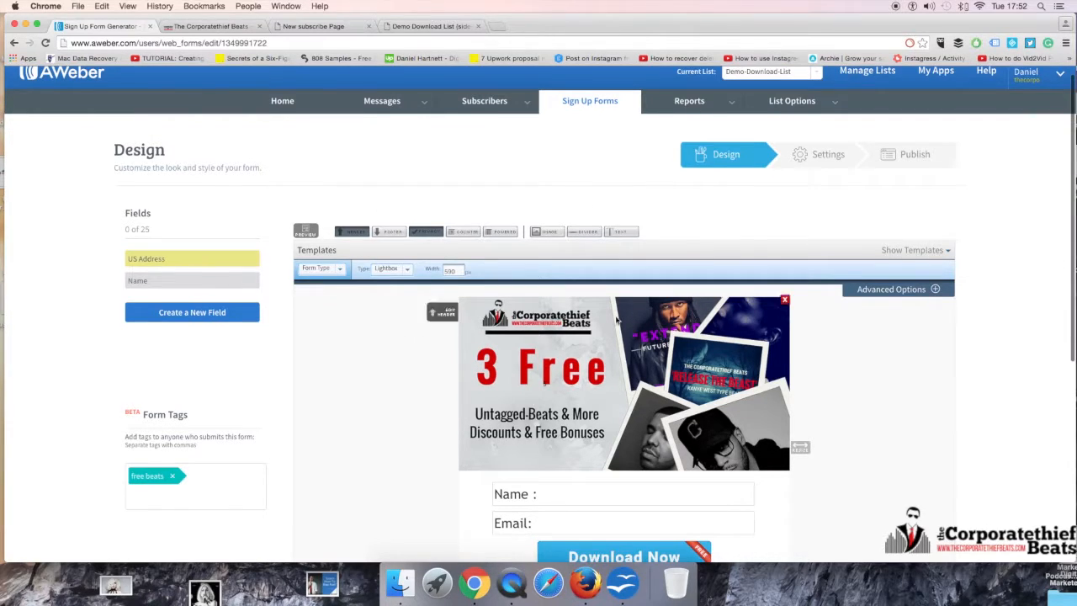
pyautogui.click(917, 289)
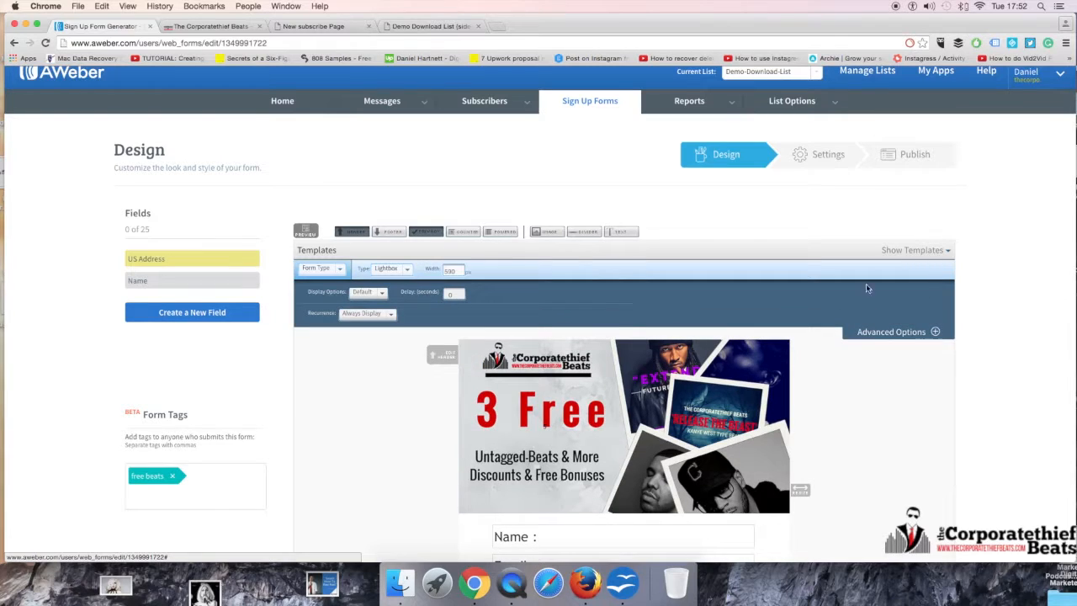
pyautogui.click(407, 268)
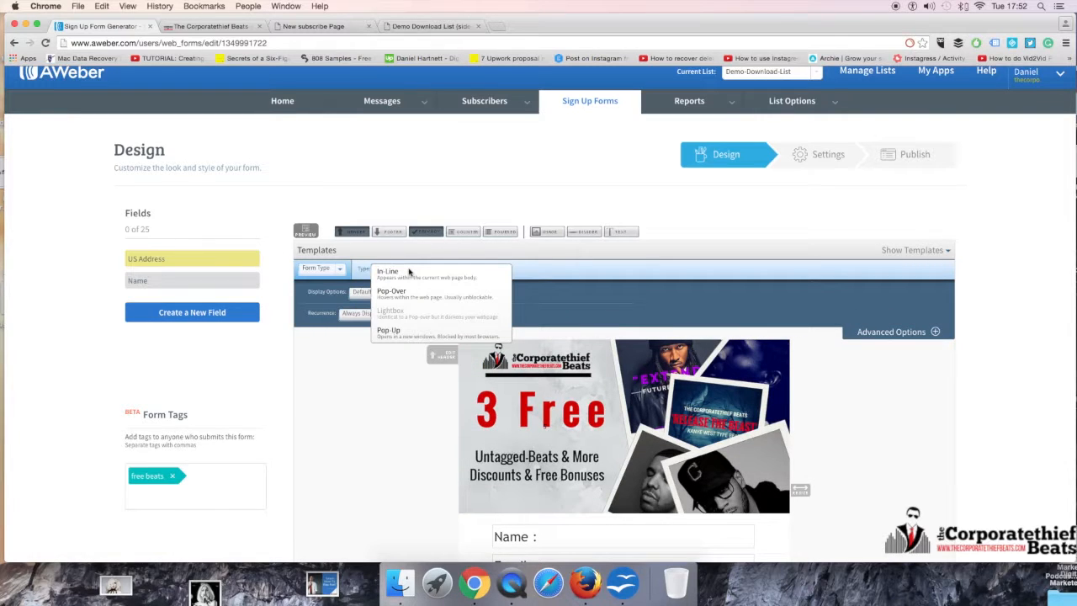
# Step: Look at the live site's free gifts overlay as a lightbox example, then return to the form design and review its display settings
pyautogui.click(431, 26)
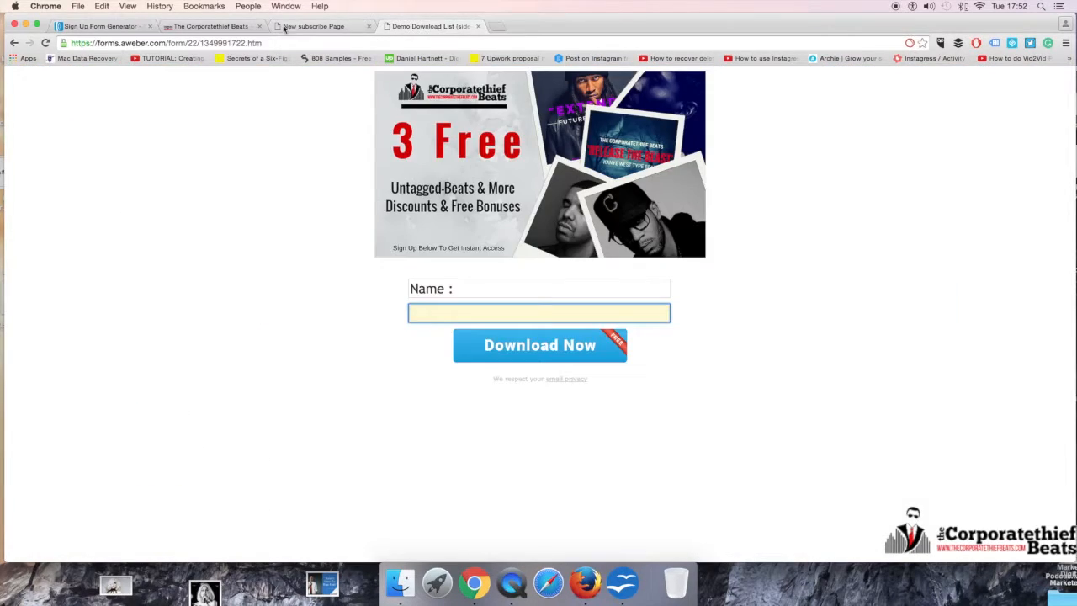
pyautogui.click(313, 26)
pyautogui.click(222, 28)
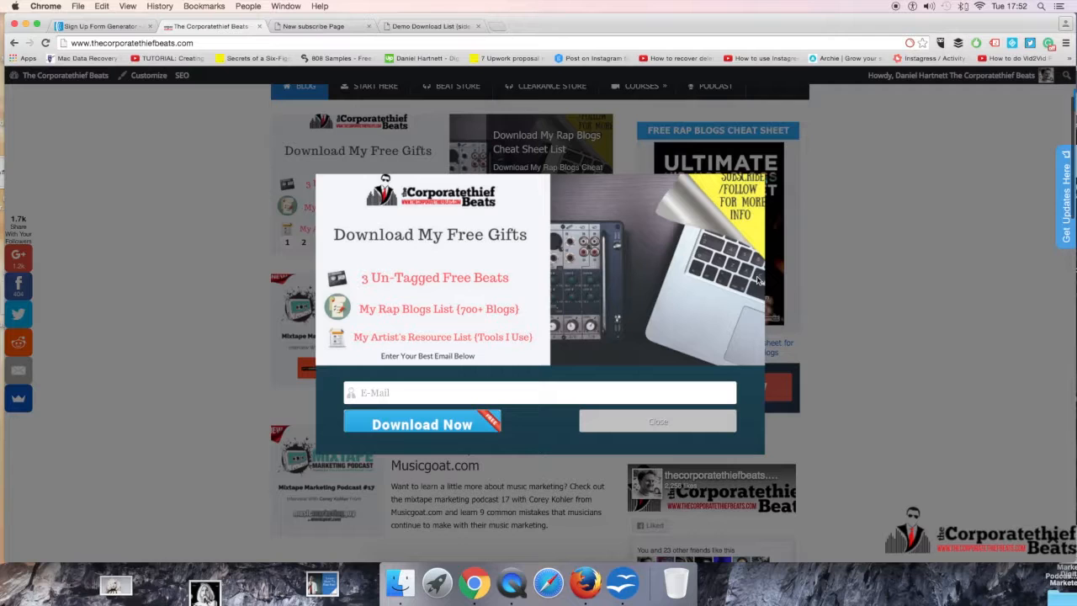
pyautogui.click(97, 26)
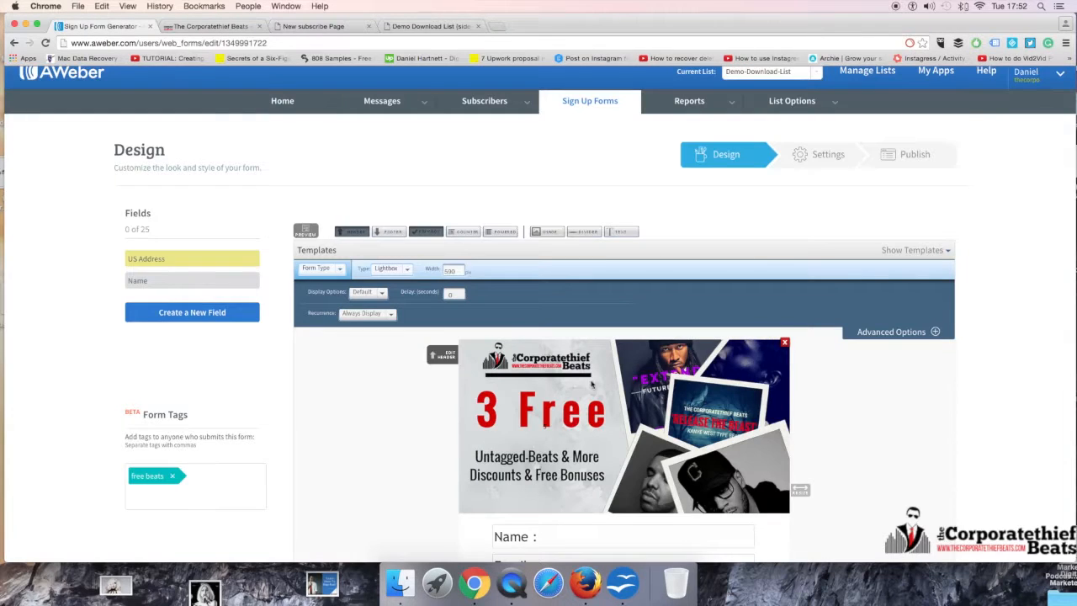
pyautogui.scroll(-2, 362, 414)
pyautogui.scroll(4, 375, 413)
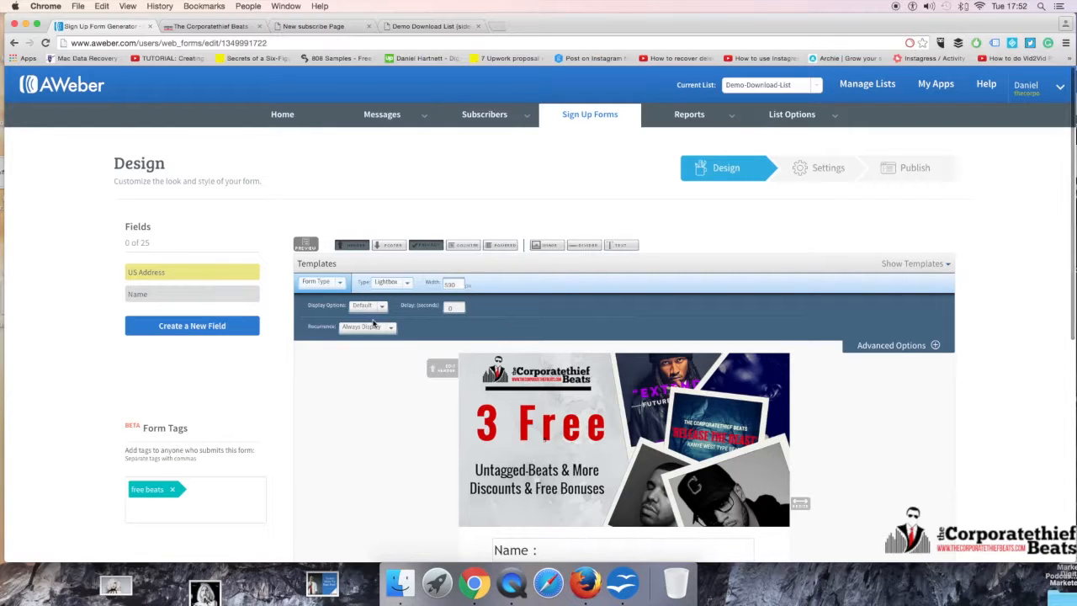
# Step: Return to the sign up forms list, copy the side-bar form and set the copy's form type to Lightbox
pyautogui.click(17, 43)
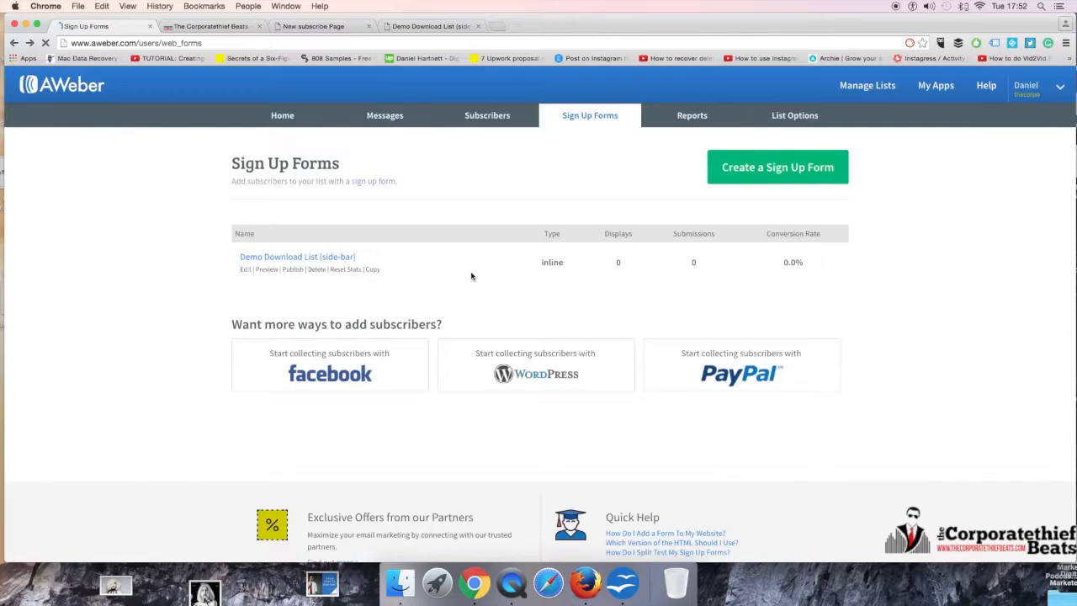
pyautogui.click(373, 270)
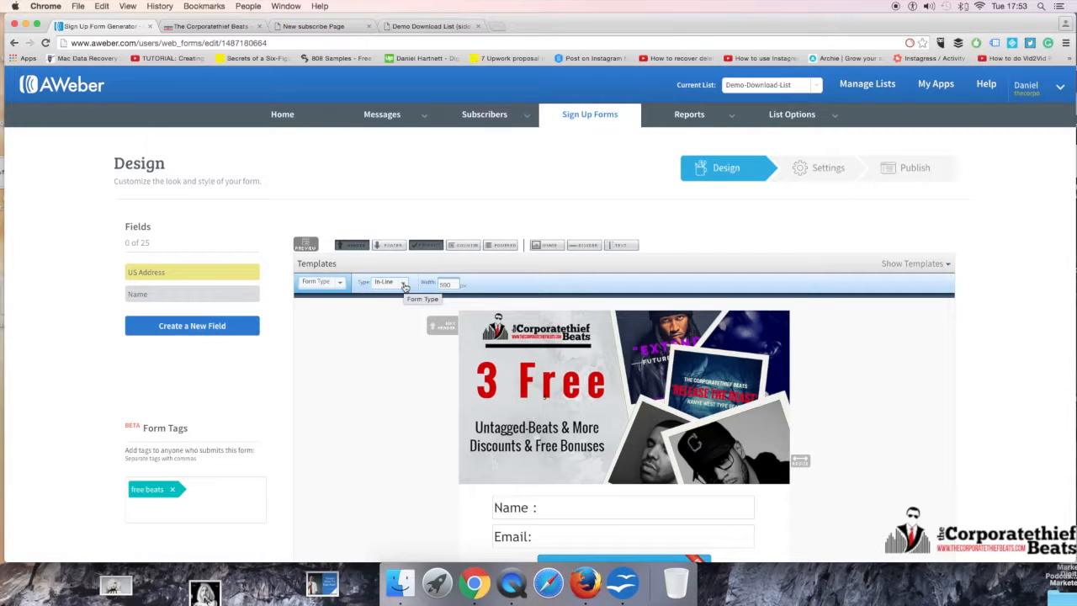
pyautogui.click(404, 287)
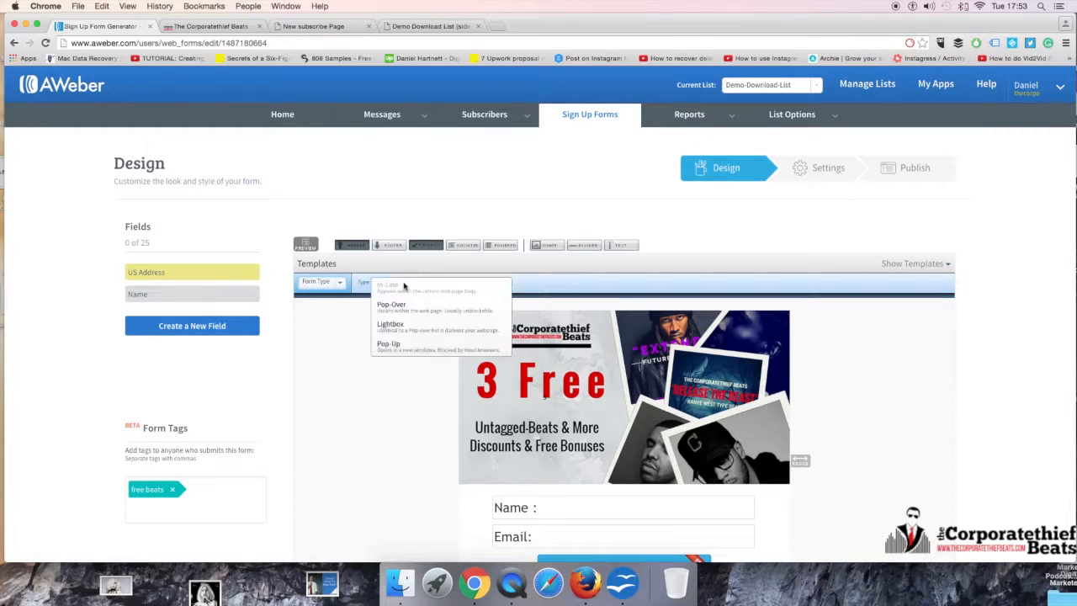
pyautogui.click(390, 325)
# Step: Set the lightbox form to Fade In with a 5-second delay, keeping Always Display, and save the form
pyautogui.scroll(-5, 360, 313)
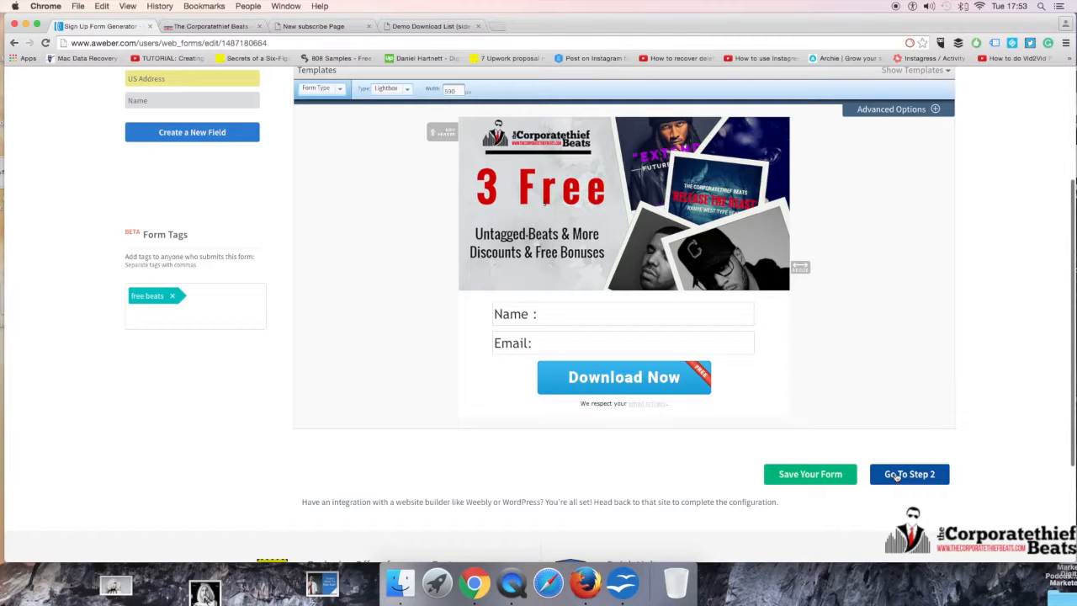
pyautogui.click(933, 108)
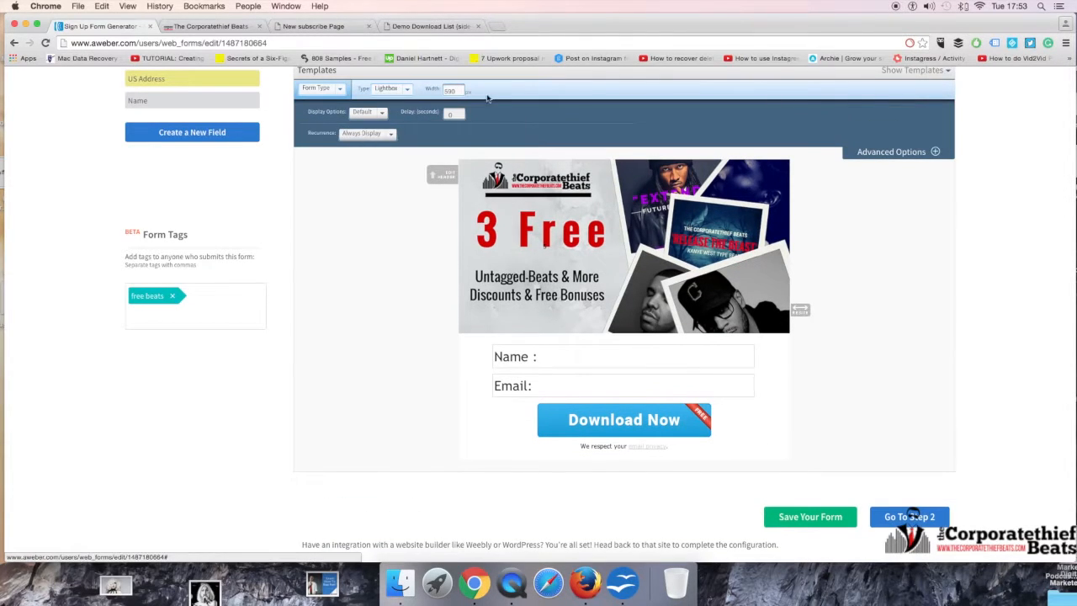
pyautogui.click(365, 114)
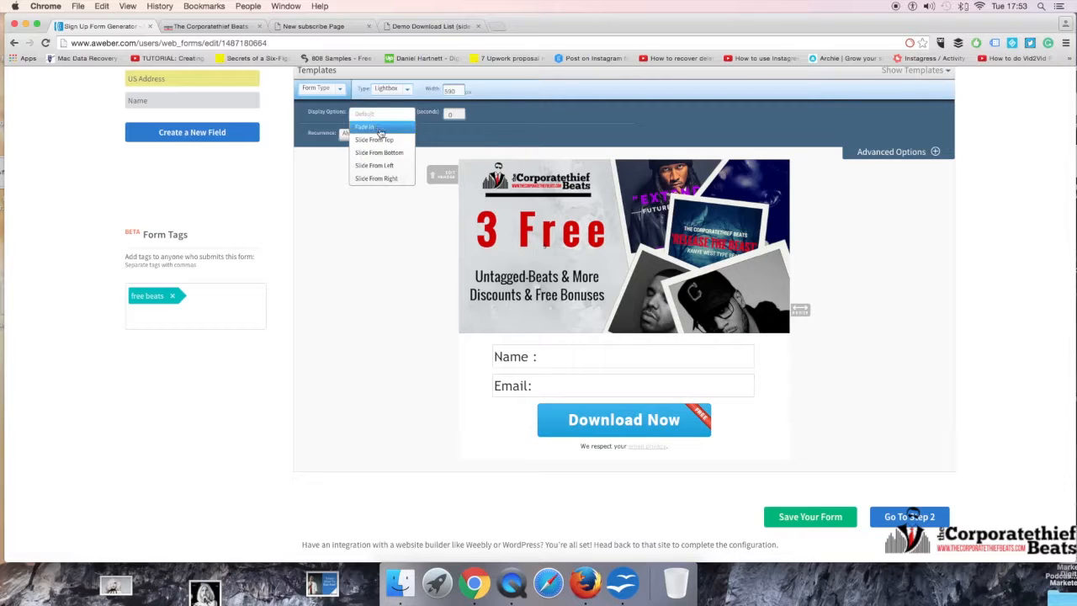
pyautogui.click(392, 128)
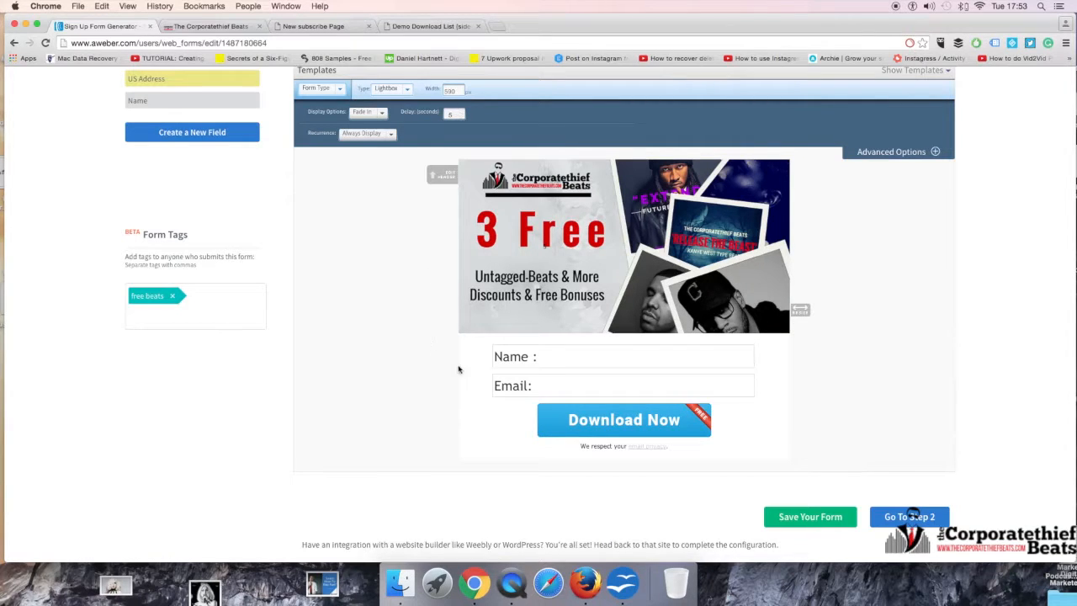
pyautogui.click(827, 511)
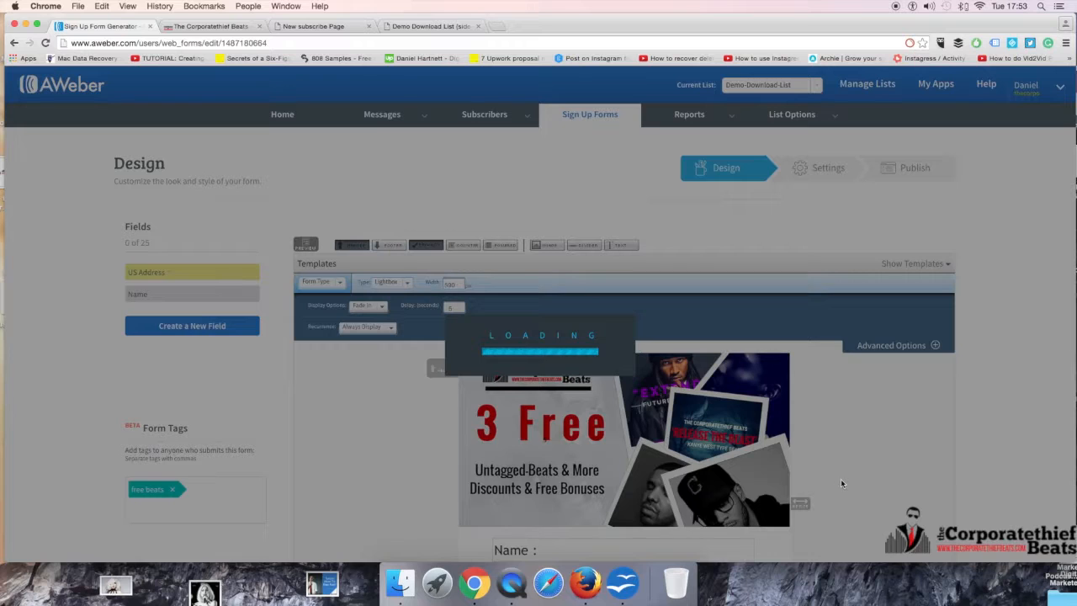
# Step: Proceed to the form's settings, rename it "Demo Download List {lb}" and save it
pyautogui.scroll(-3, 841, 476)
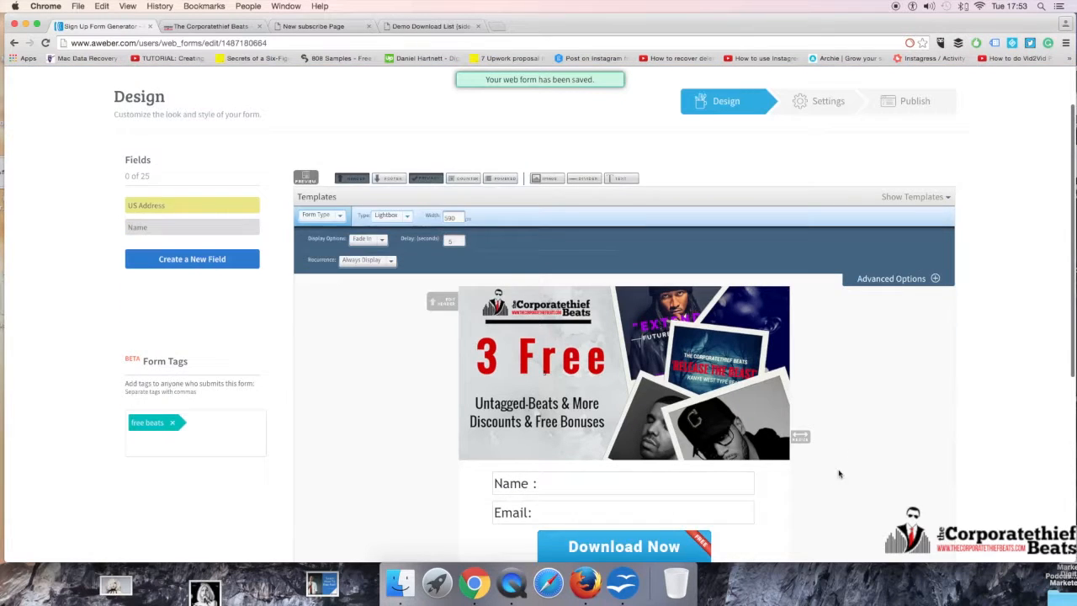
pyautogui.scroll(-5, 846, 522)
pyautogui.click(902, 313)
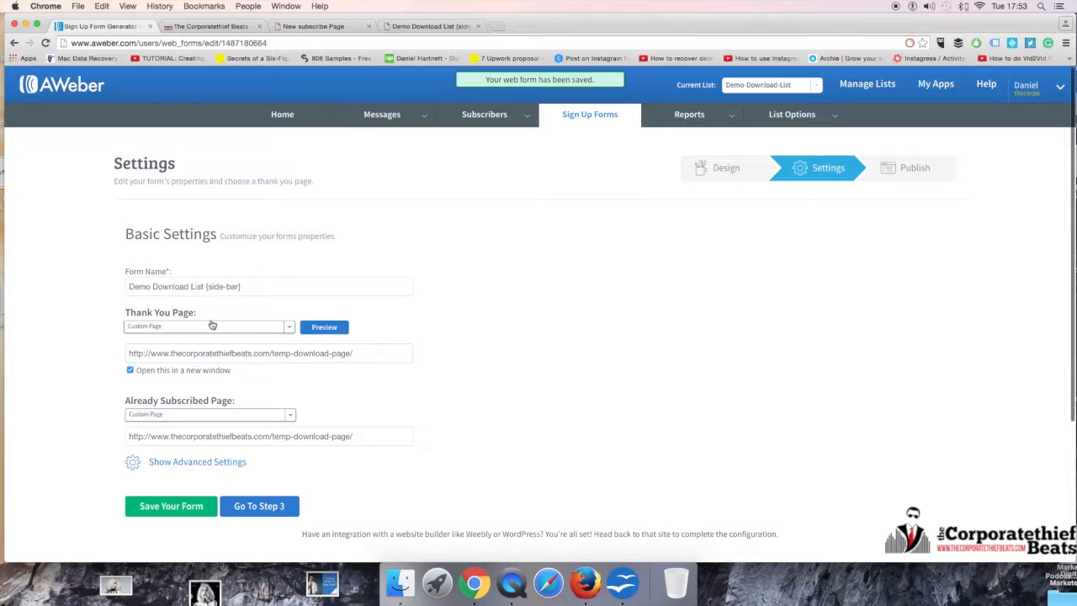
pyautogui.click(233, 287)
pyautogui.moveTo(223, 287)
pyautogui.mouseDown()
pyautogui.moveTo(209, 287)
pyautogui.moveTo(242, 287)
pyautogui.mouseUp()
pyautogui.click(208, 287)
pyautogui.press('BackSpace')
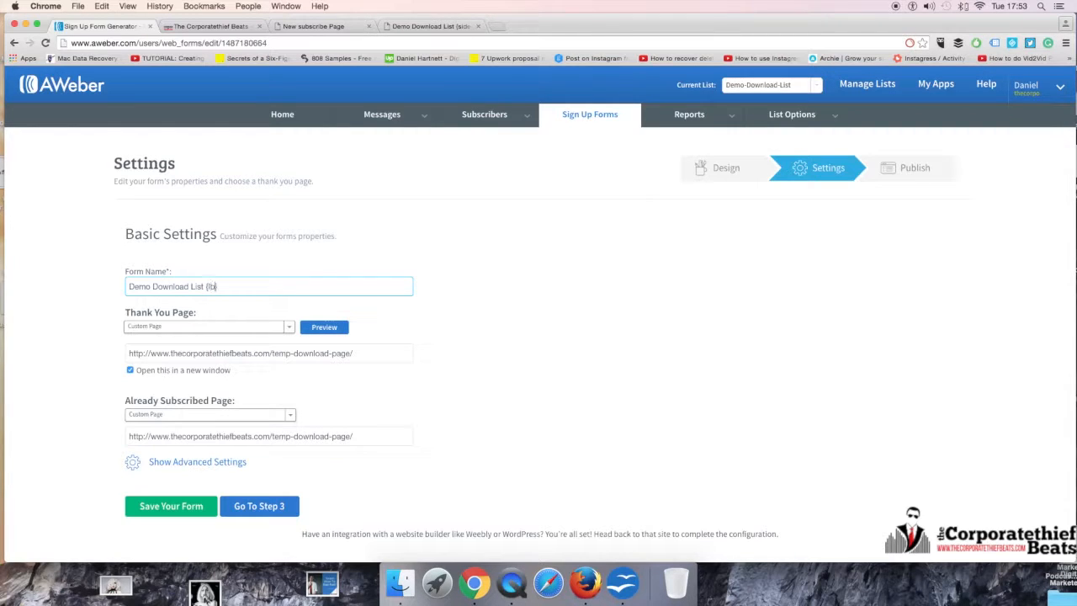
pyautogui.click(169, 506)
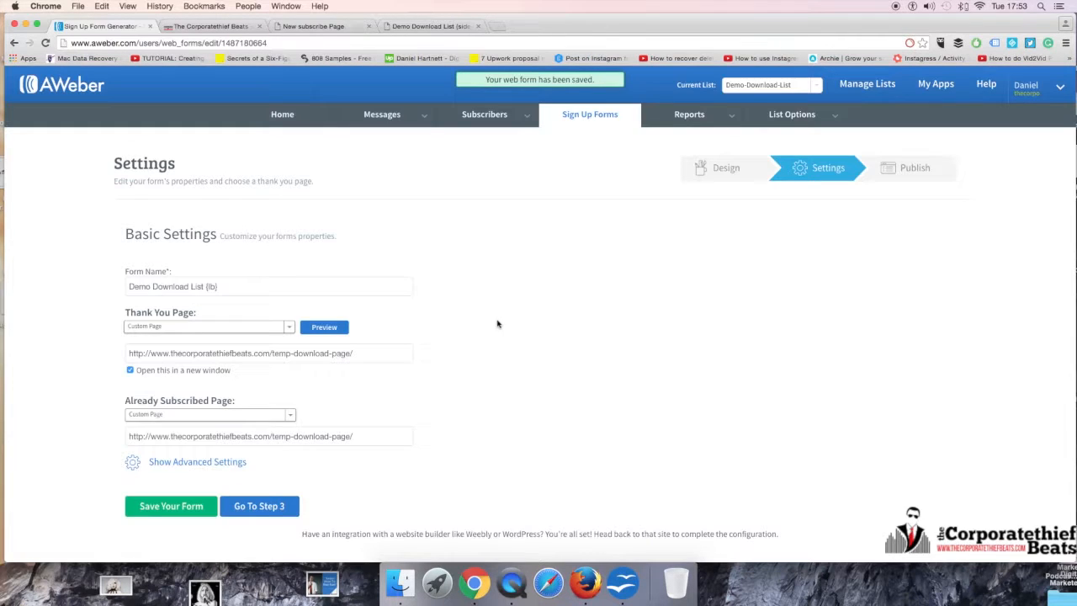
# Step: Go to publishing, choose to install the form yourself and select the entire JavaScript snippet for copying
pyautogui.click(284, 505)
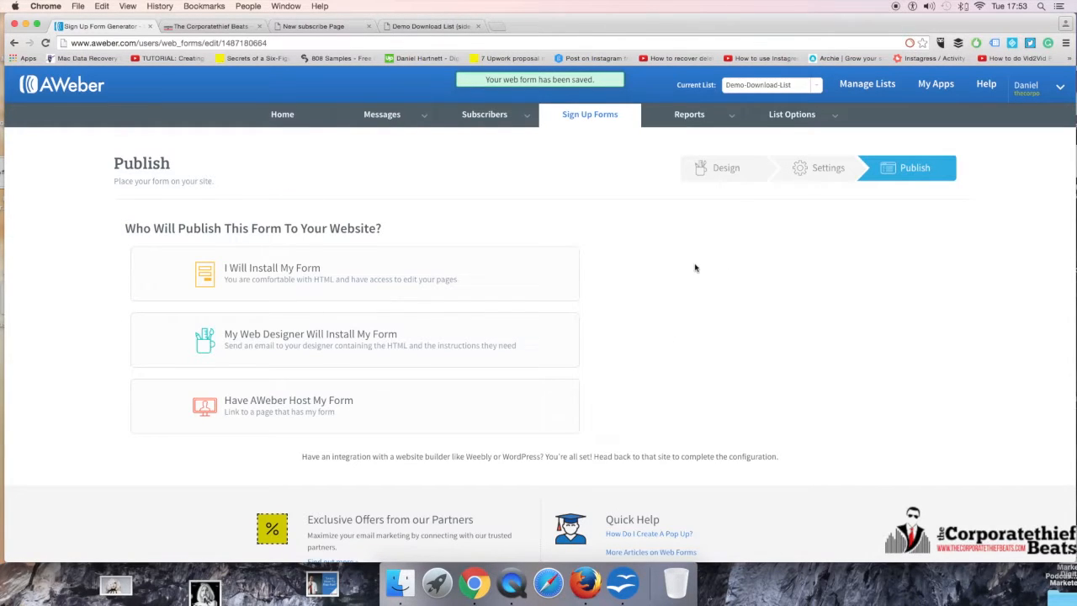
pyautogui.click(427, 270)
pyautogui.click(177, 441)
pyautogui.moveTo(165, 430); pyautogui.dragTo(437, 516)
pyautogui.press('super+c')
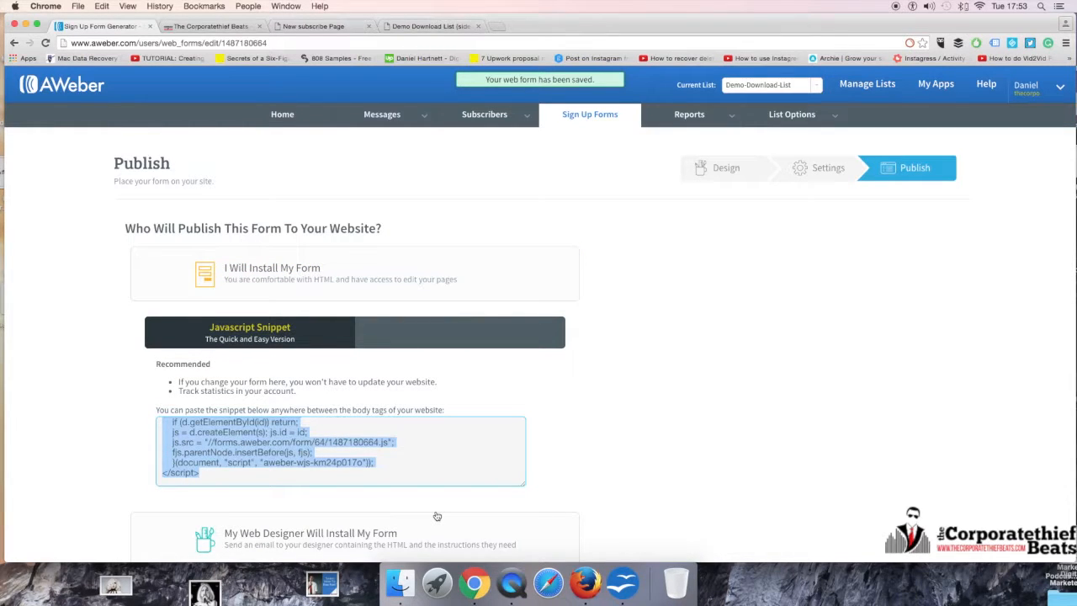
# Step: Look through the open form and site pages, return to the live site's homepage and dismiss its overlay
pyautogui.click(209, 26)
pyautogui.click(120, 26)
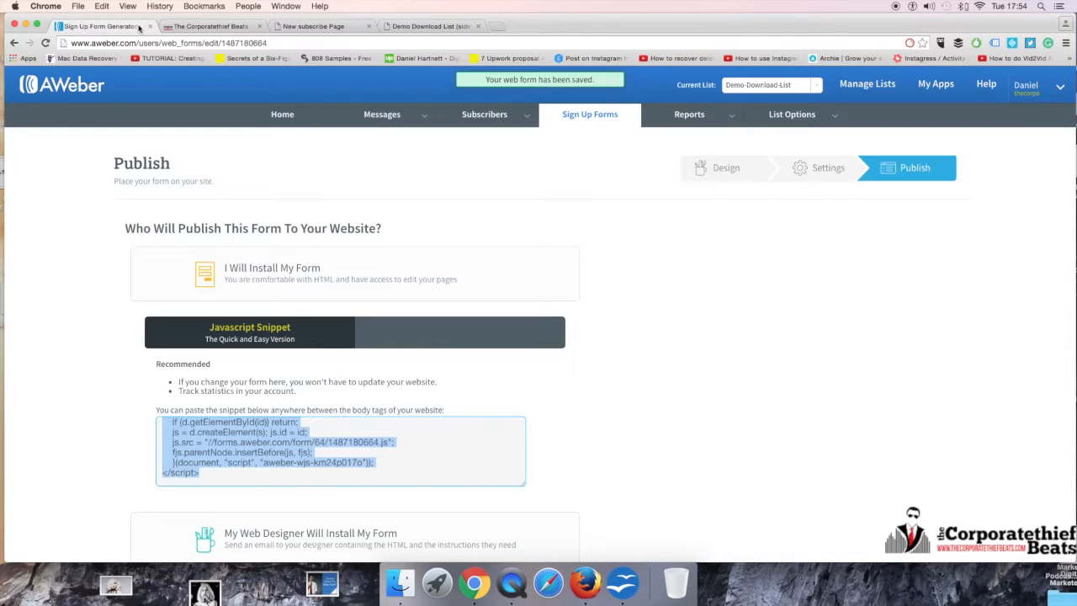
pyautogui.click(428, 26)
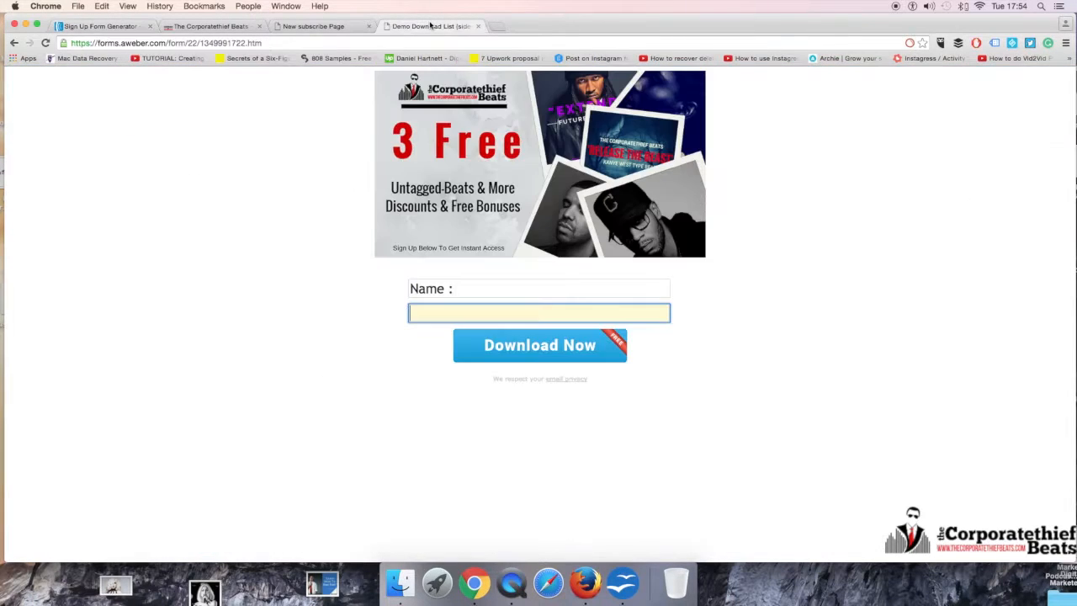
pyautogui.click(313, 26)
pyautogui.click(230, 30)
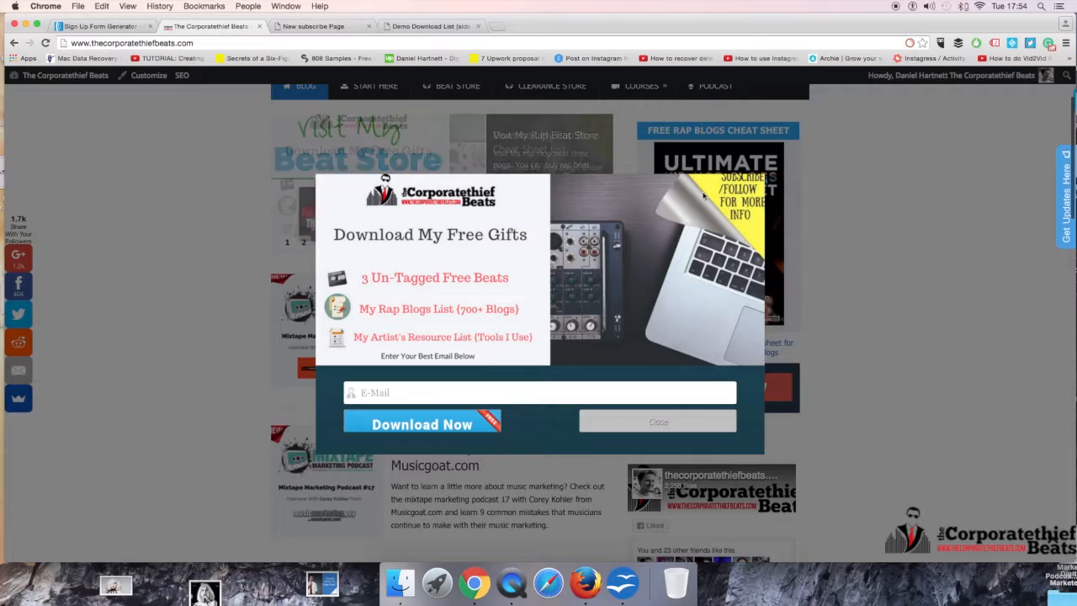
pyautogui.click(659, 155)
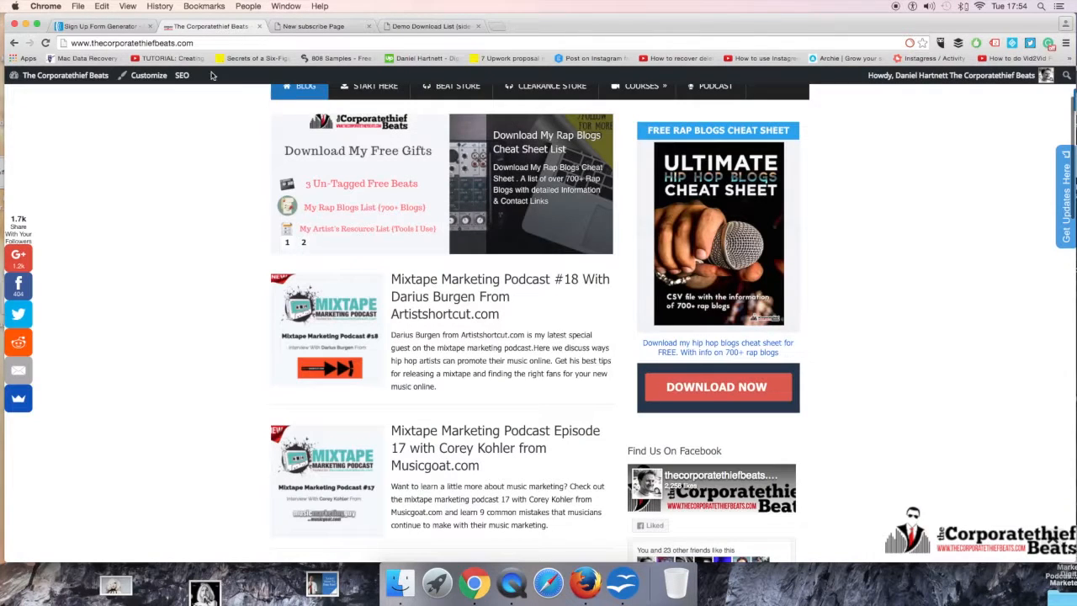
# Step: Open the site's WordPress dashboard and go to its Widgets page
pyautogui.click(64, 76)
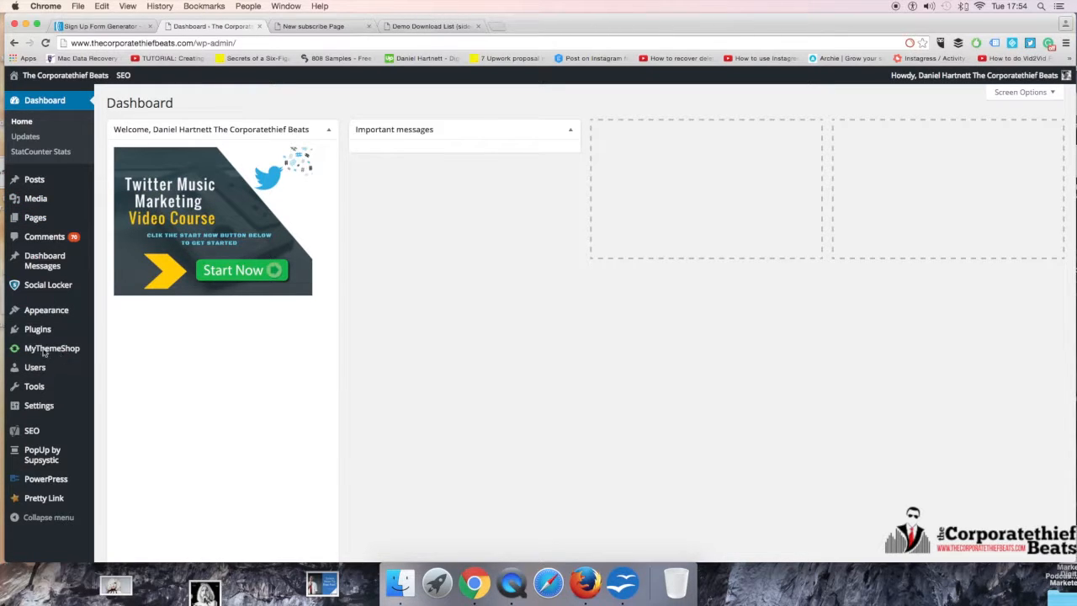
pyautogui.moveTo(57, 318)
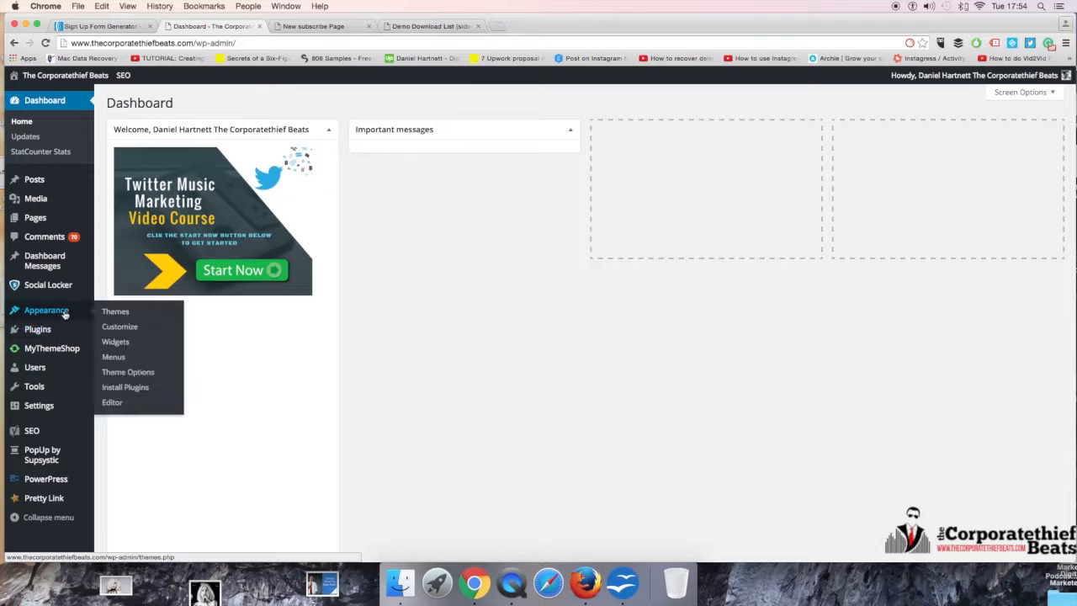
pyautogui.click(116, 341)
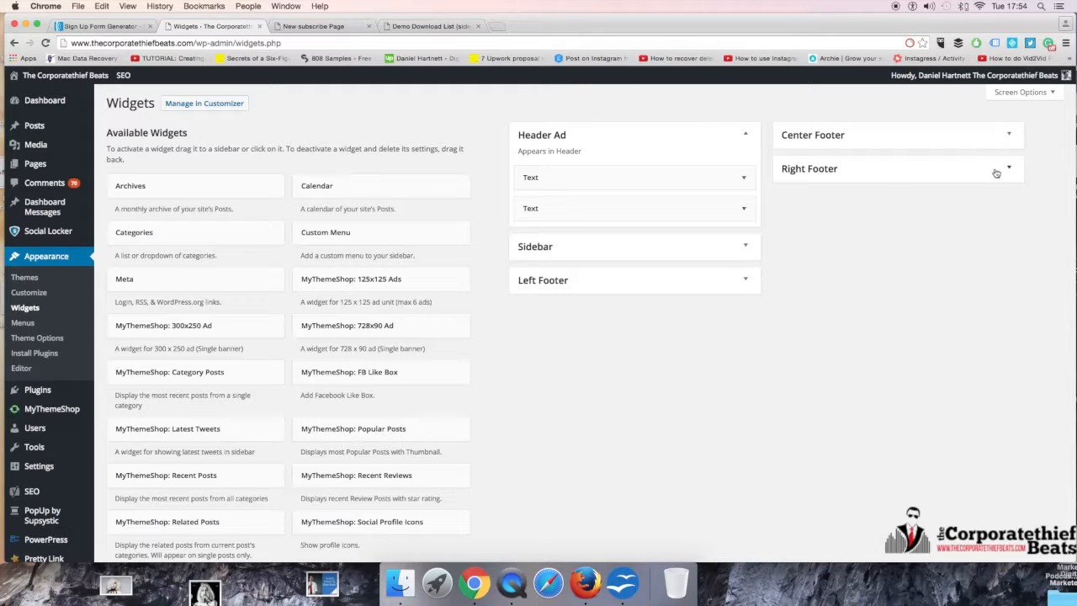
# Step: Examine the Center Footer, Sidebar and Left Footer widget areas and the list of available widgets
pyautogui.click(1012, 137)
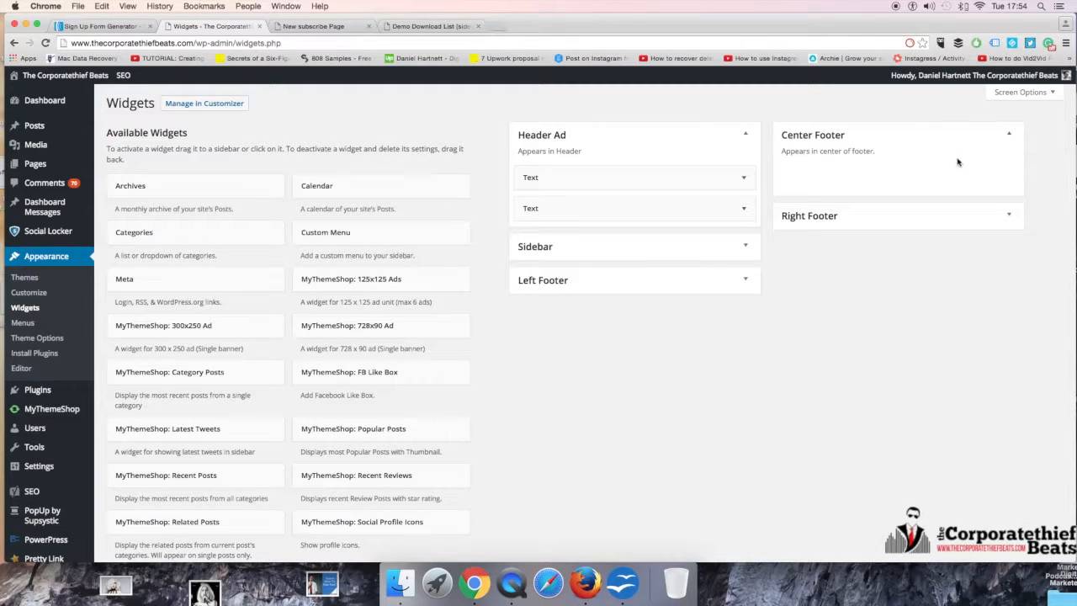
pyautogui.click(1009, 138)
pyautogui.scroll(-3, 368, 462)
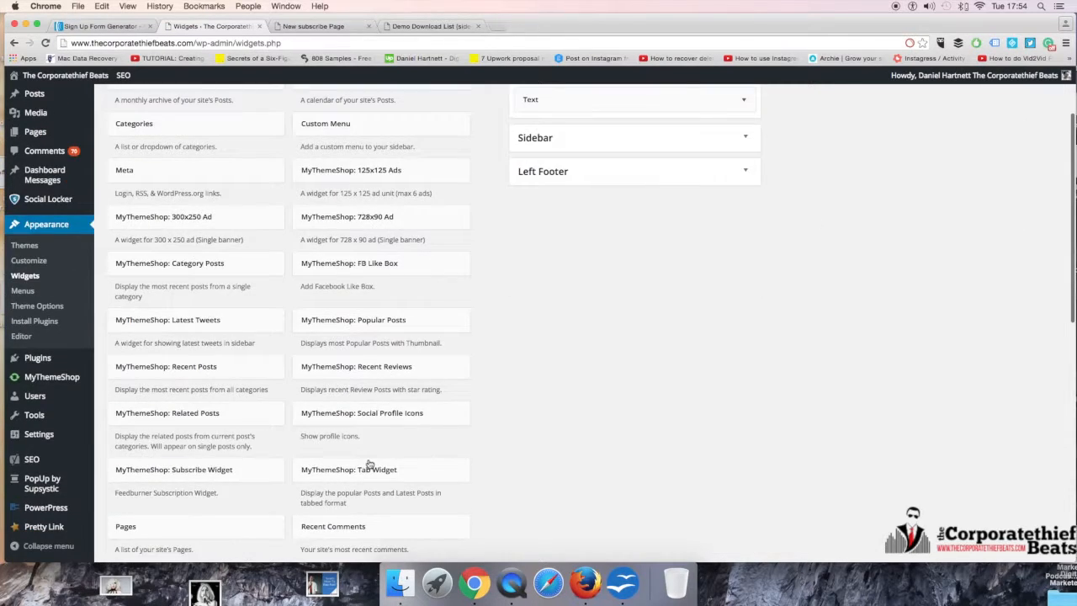
pyautogui.scroll(-7, 690, 173)
pyautogui.scroll(10, 668, 207)
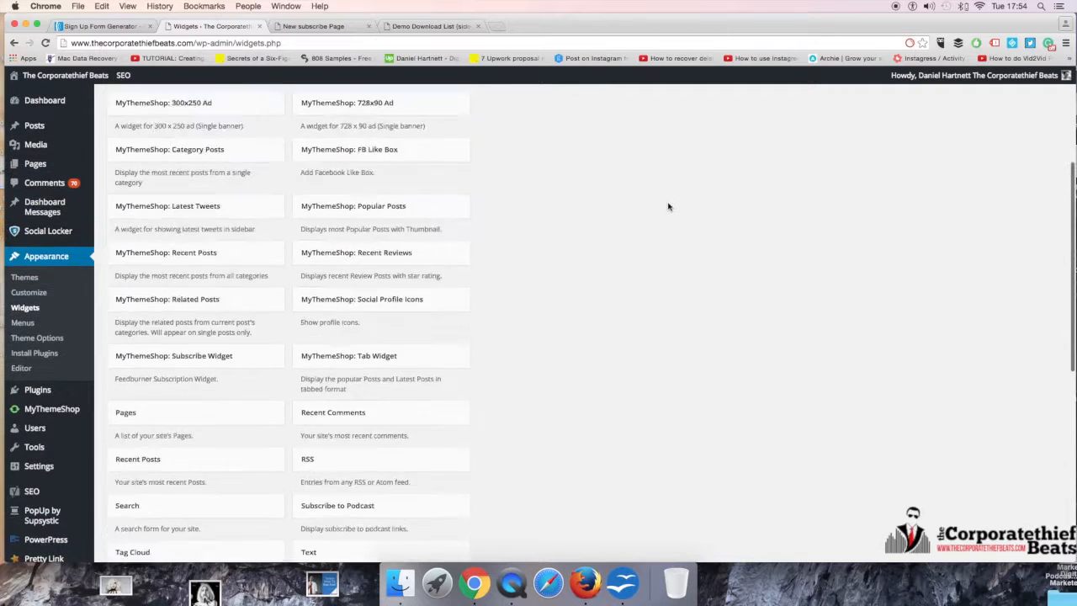
pyautogui.click(744, 234)
pyautogui.click(745, 236)
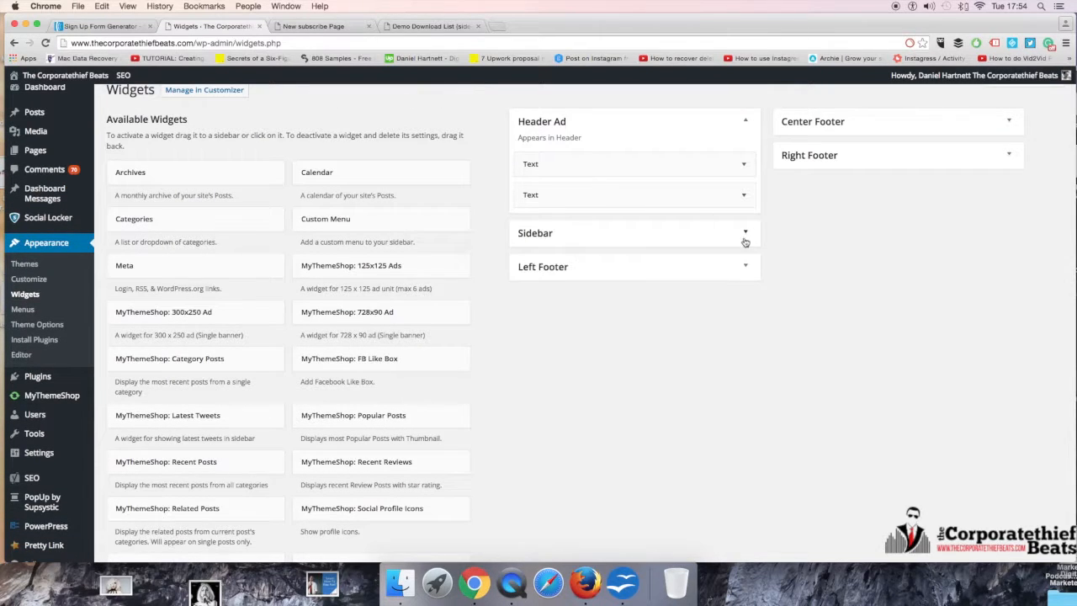
pyautogui.click(742, 274)
pyautogui.click(742, 271)
# Step: Add a Text widget to the Inactive Widgets area
pyautogui.scroll(-10, 454, 419)
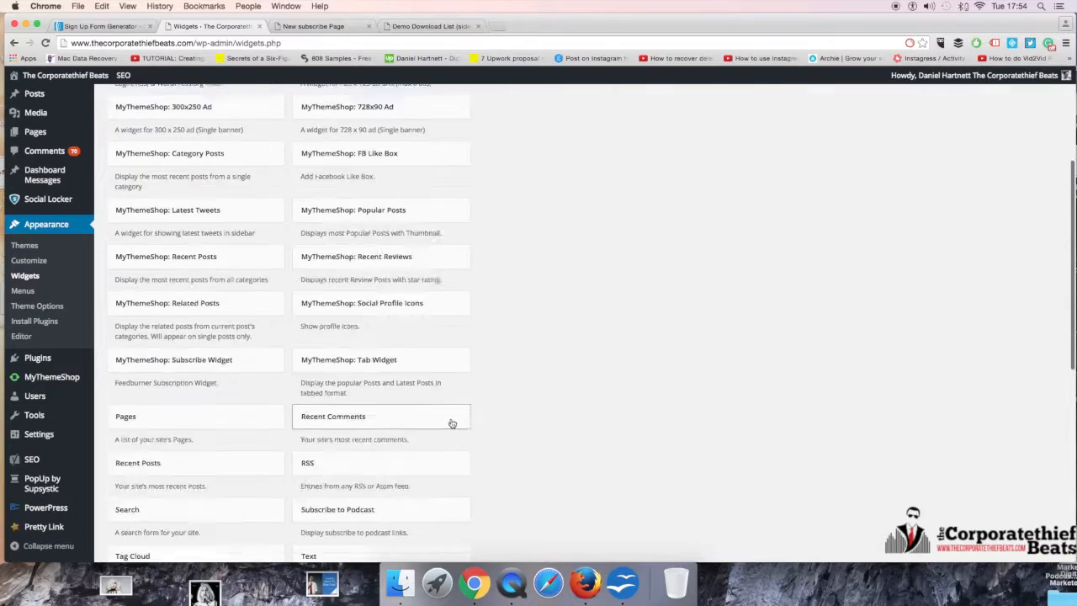
pyautogui.moveTo(413, 394); pyautogui.dragTo(180, 524)
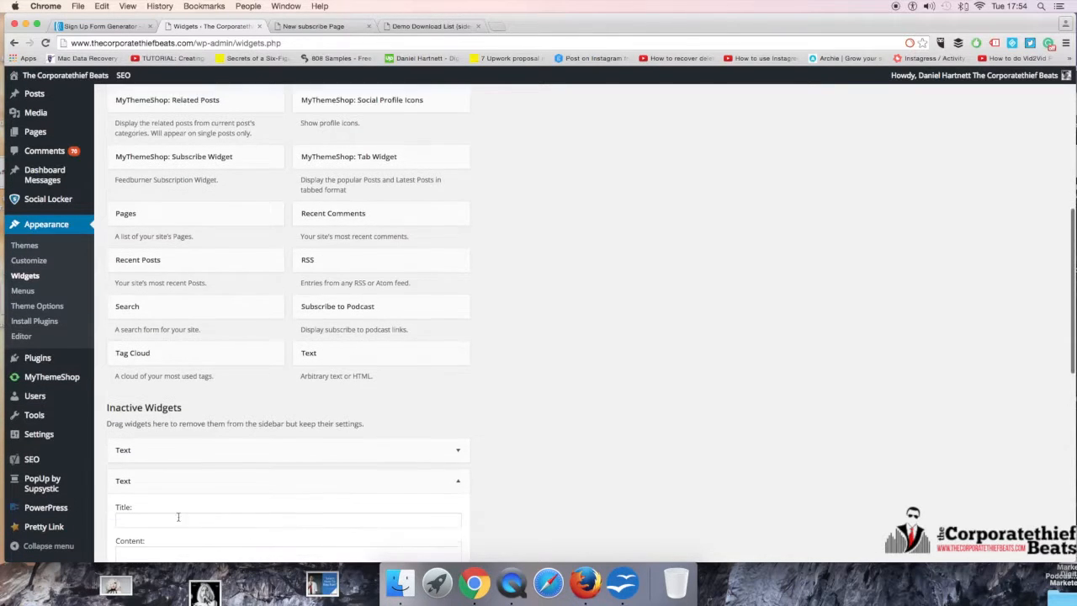
# Step: Paste the copied AWeber JavaScript snippet into the content of the new inactive Text widget, leaving its title empty, and save it
pyautogui.click(168, 496)
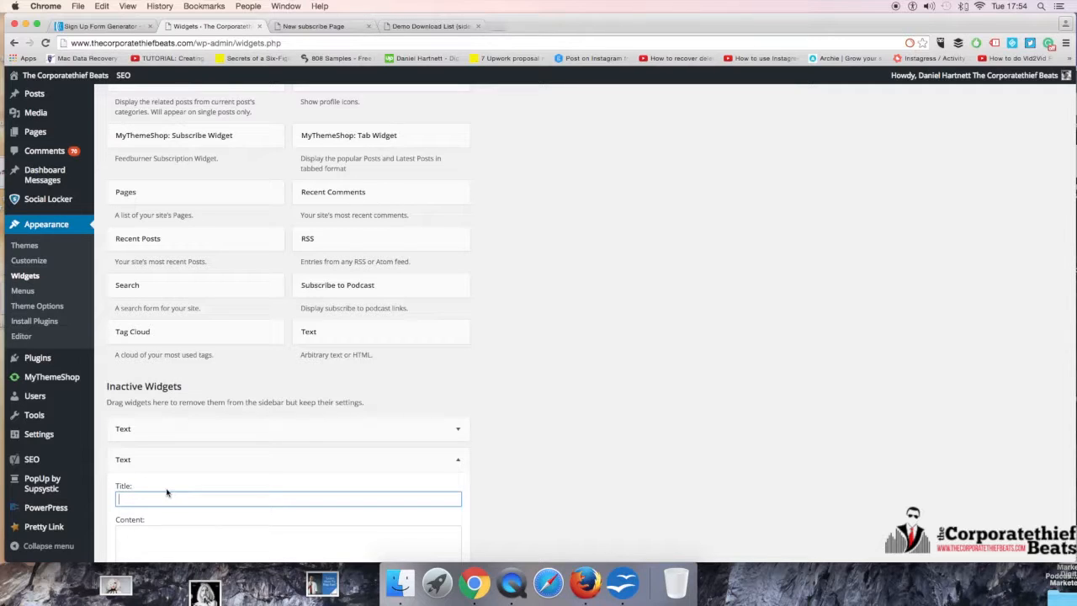
pyautogui.scroll(-2, 173, 484)
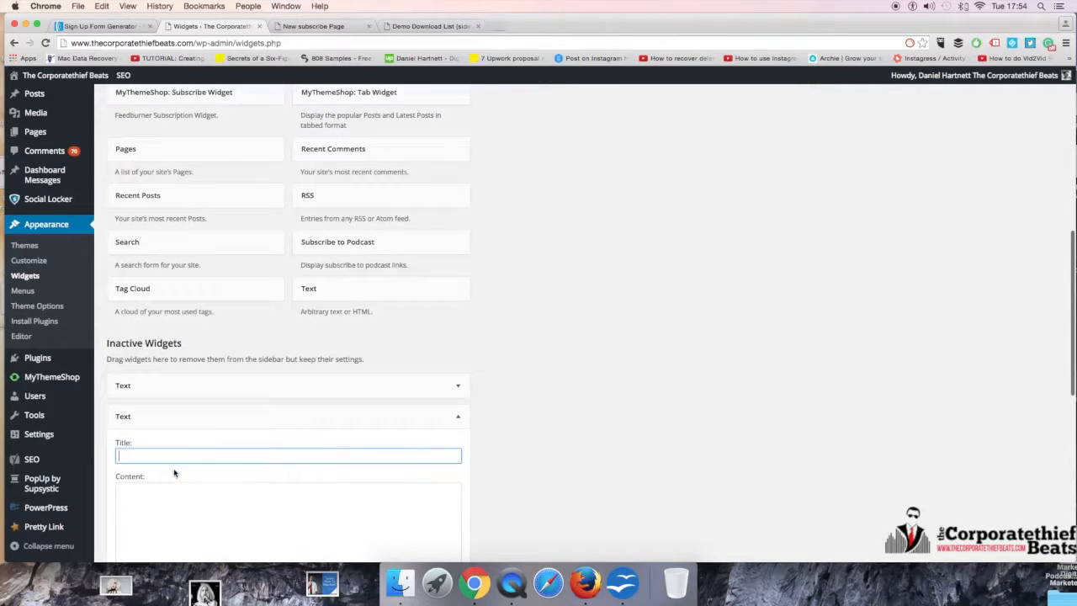
pyautogui.click(176, 469)
pyautogui.press('super+v')
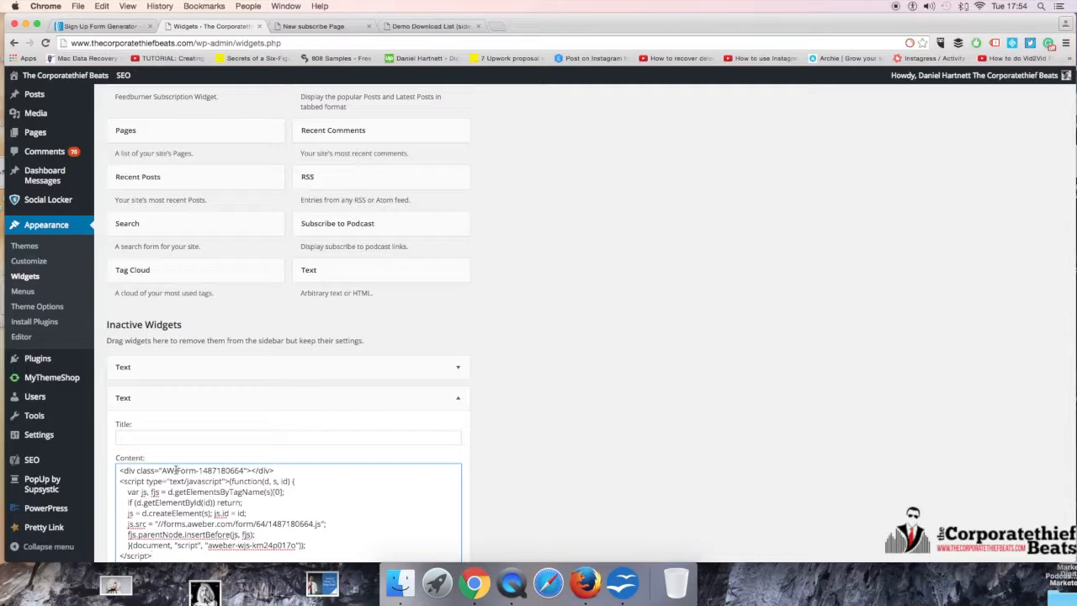
pyautogui.click(457, 398)
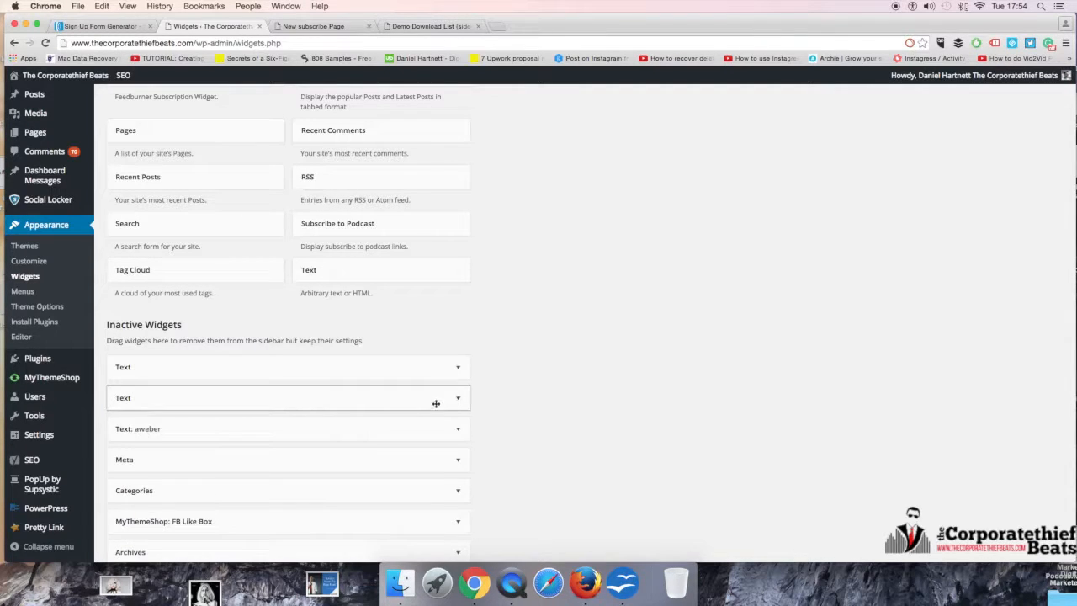
pyautogui.click(436, 403)
pyautogui.scroll(-4, 471, 402)
pyautogui.click(446, 511)
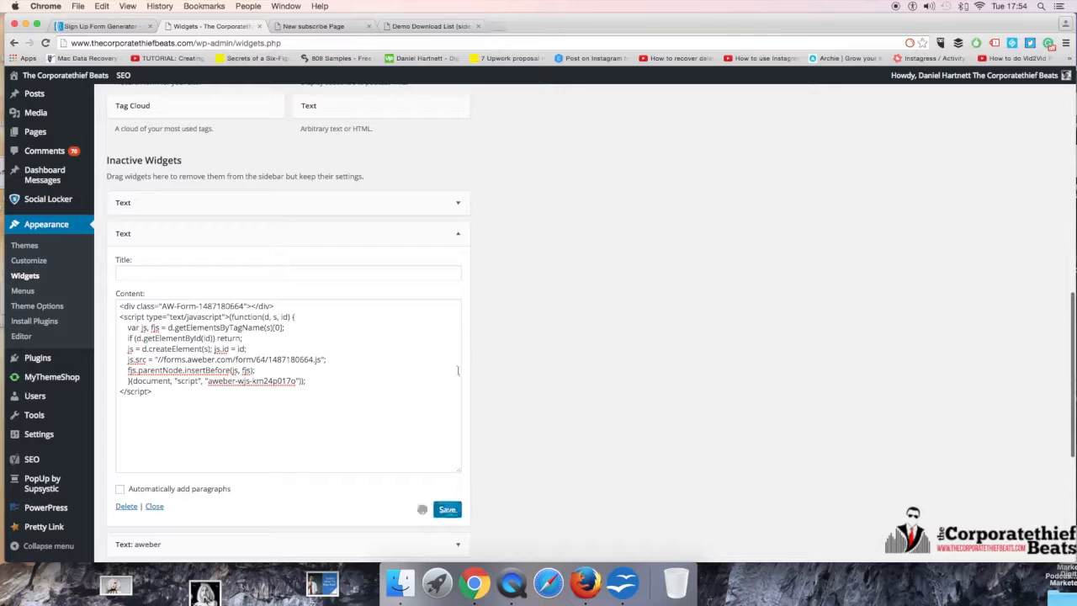
# Step: Move the Text widget holding the AWeber snippet into the Center Footer area and save it there
pyautogui.click(457, 233)
pyautogui.moveTo(323, 236); pyautogui.dragTo(922, 171)
pyautogui.click(969, 174)
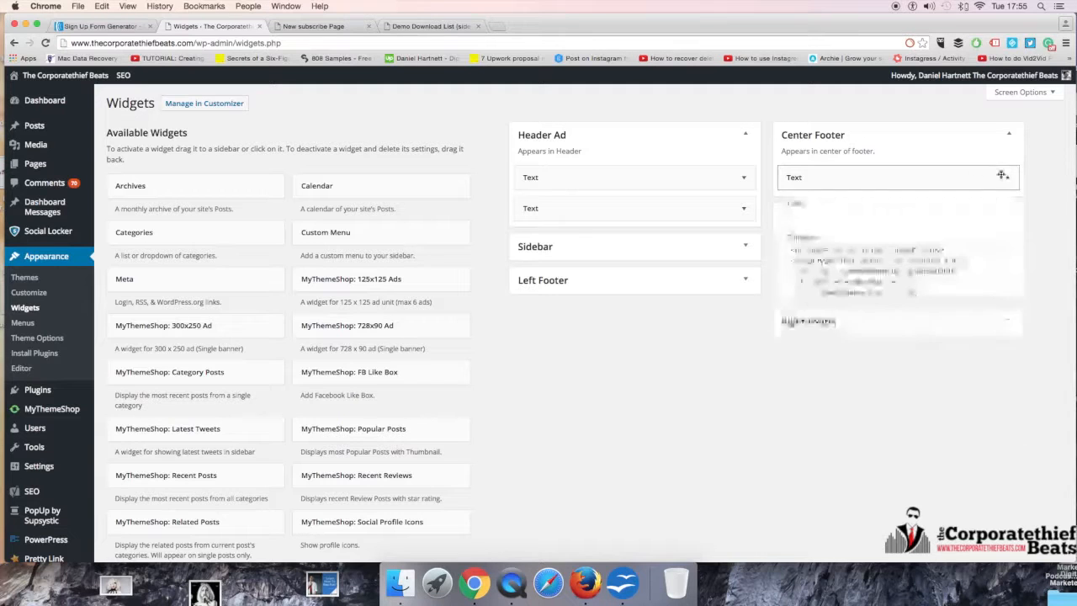
pyautogui.click(994, 455)
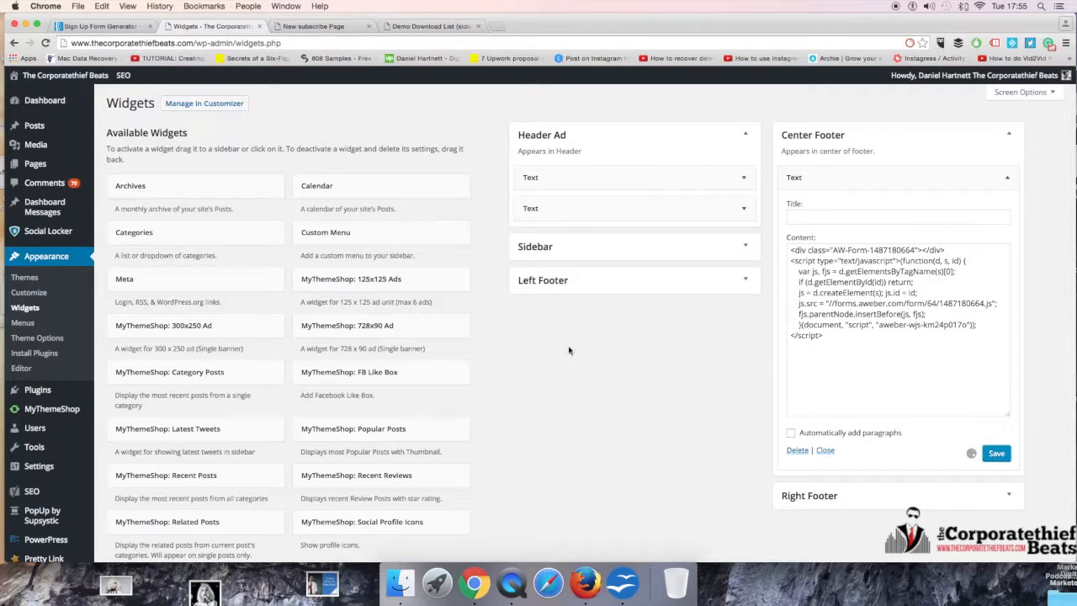
# Step: Glance through the hosted form pages and open the homepage of thecorporatethiefbeats.com in a new browser tab
pyautogui.click(425, 26)
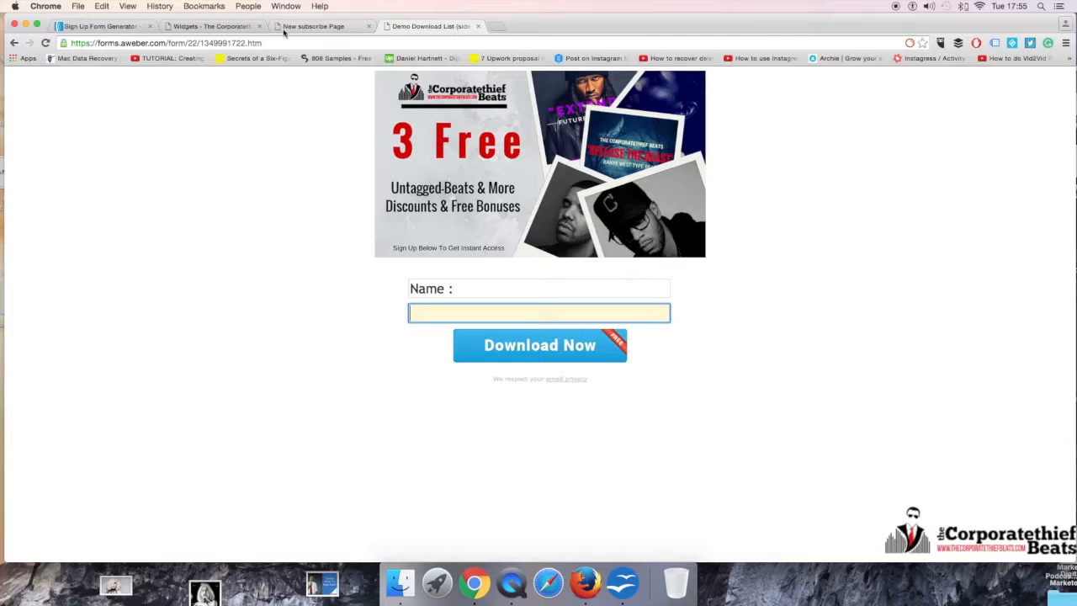
pyautogui.click(313, 26)
pyautogui.click(234, 28)
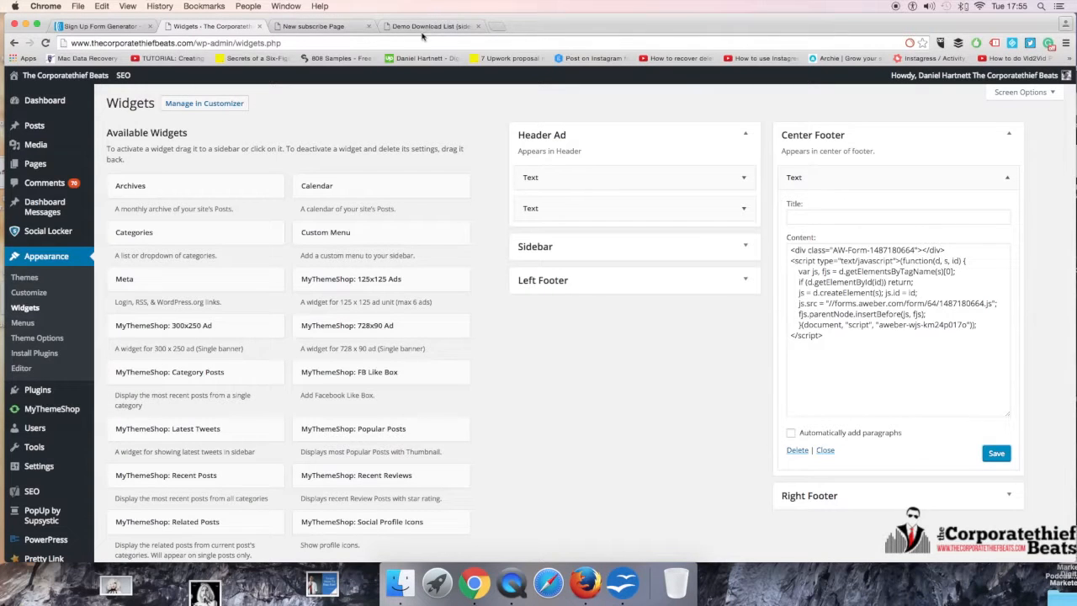
pyautogui.click(496, 26)
pyautogui.write('THecorporatethiefbeats.com')
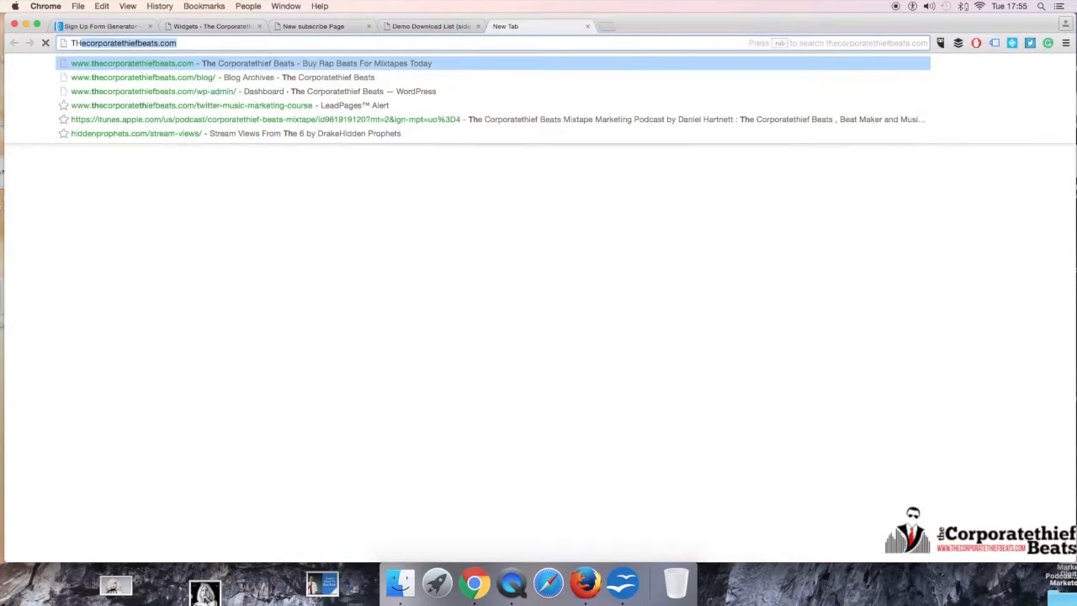
pyautogui.press('Return')
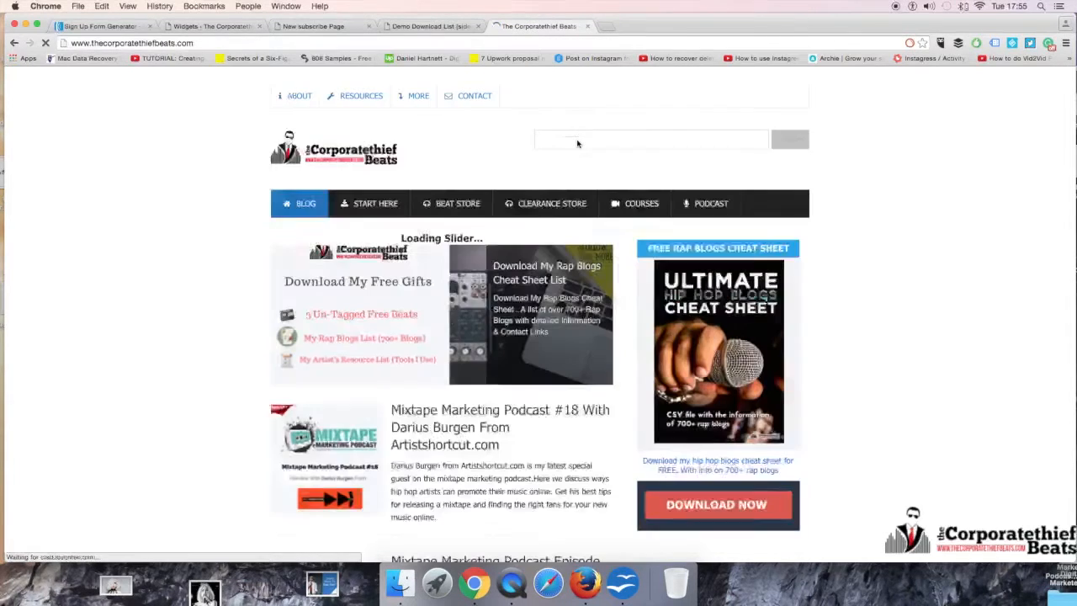
# Step: Check the live homepage for the lightbox sign up form and dismiss the form
pyautogui.scroll(-2, 530, 253)
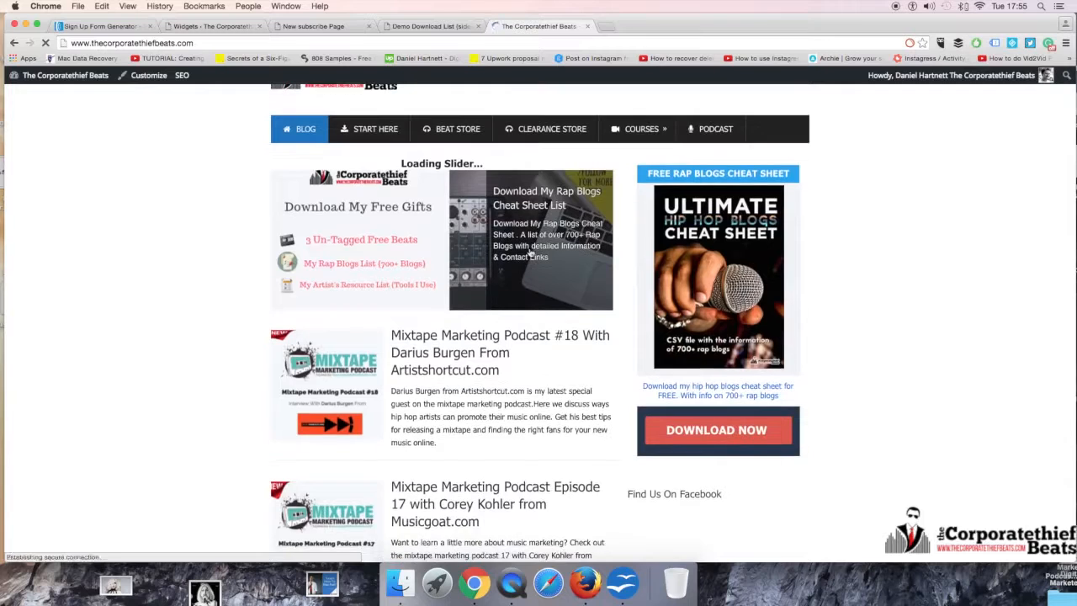
pyautogui.scroll(-1, 530, 253)
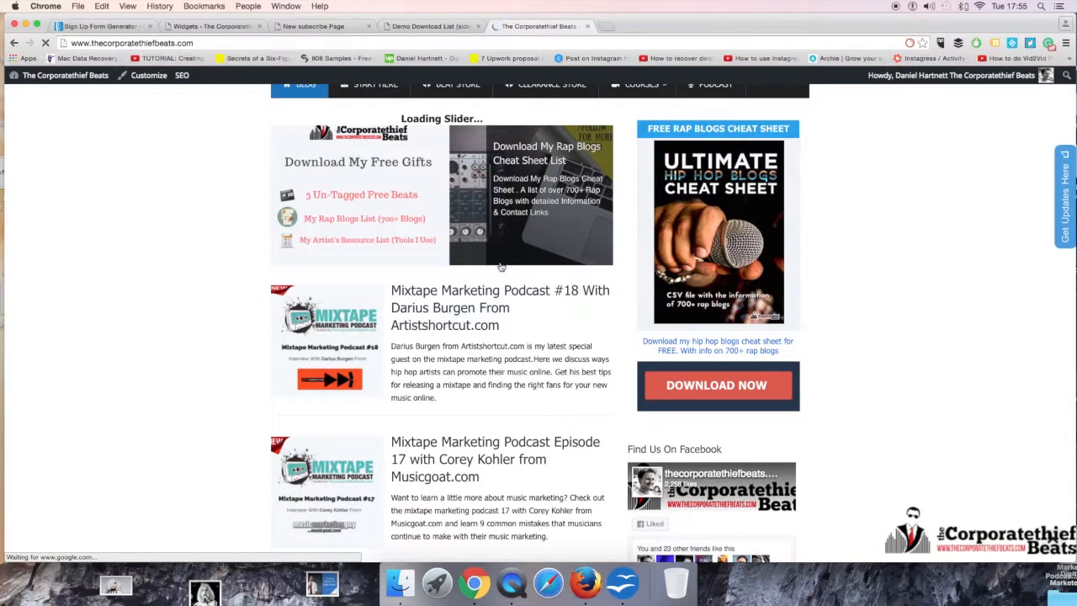
pyautogui.scroll(-2, 501, 266)
pyautogui.scroll(-1, 501, 266)
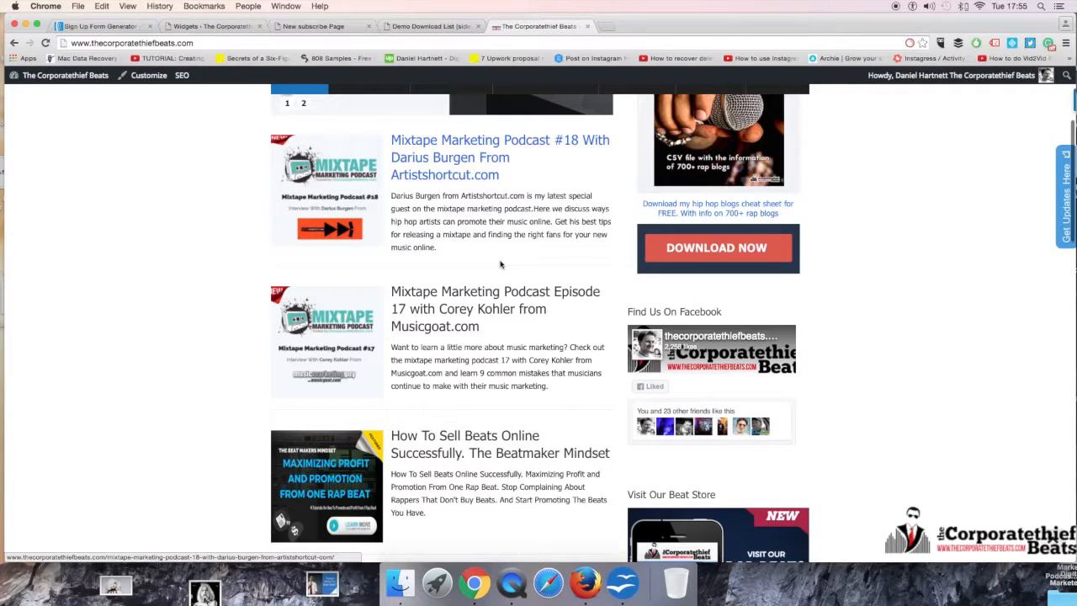
pyautogui.scroll(-3, 500, 265)
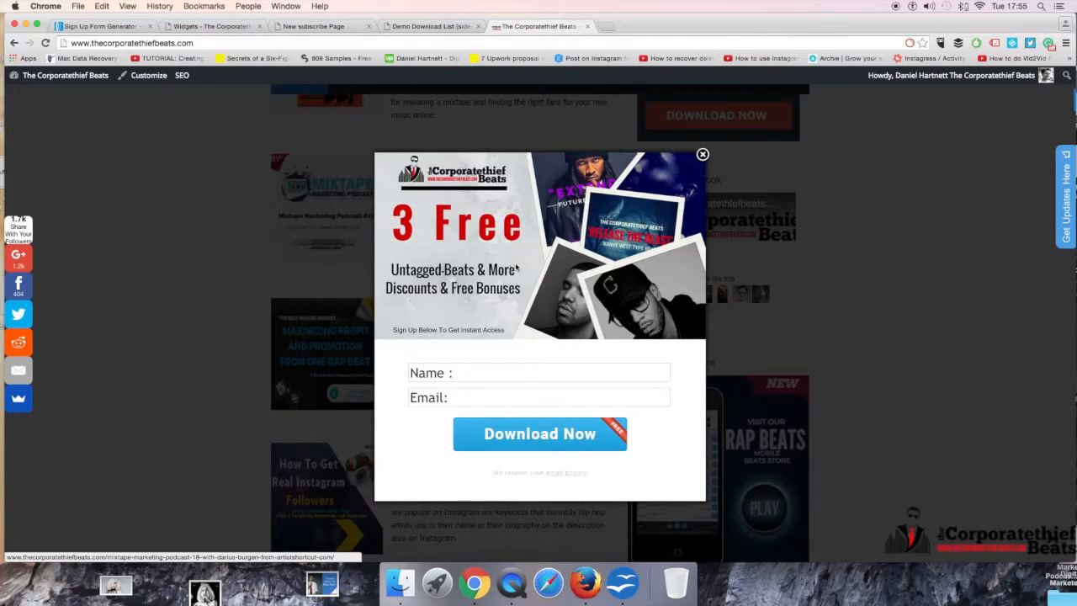
pyautogui.click(703, 155)
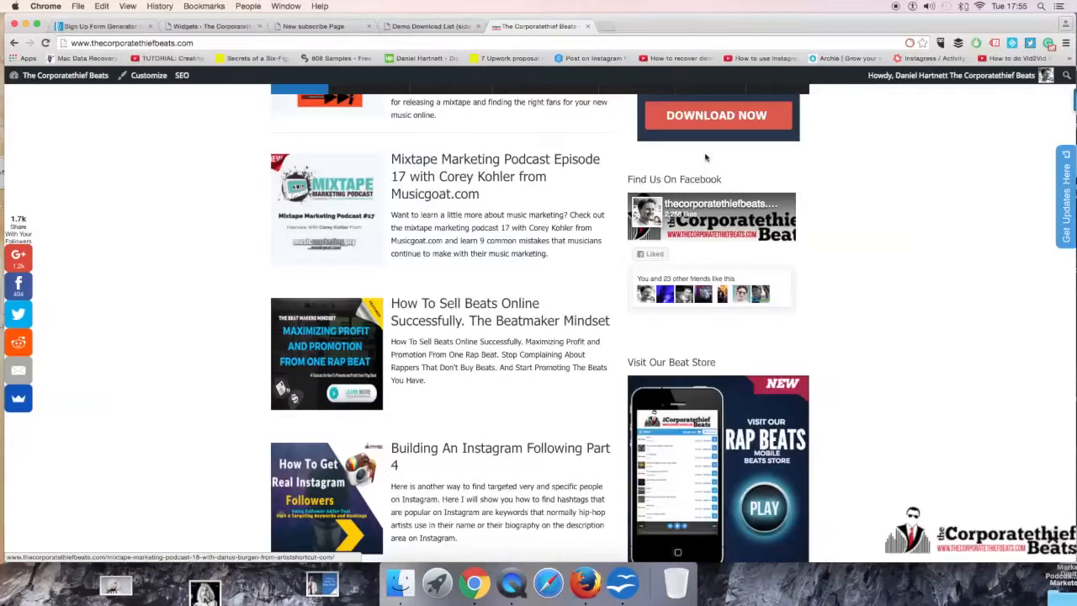
# Step: Delete the Text widget with the AWeber snippet from the Center Footer area on the Widgets page
pyautogui.click(212, 26)
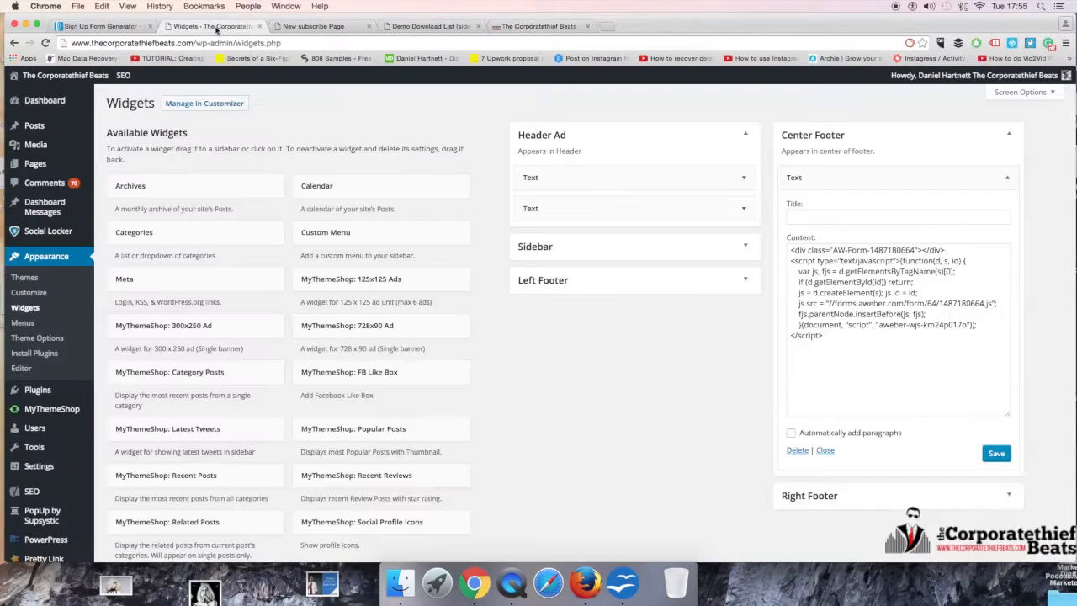
pyautogui.click(1008, 177)
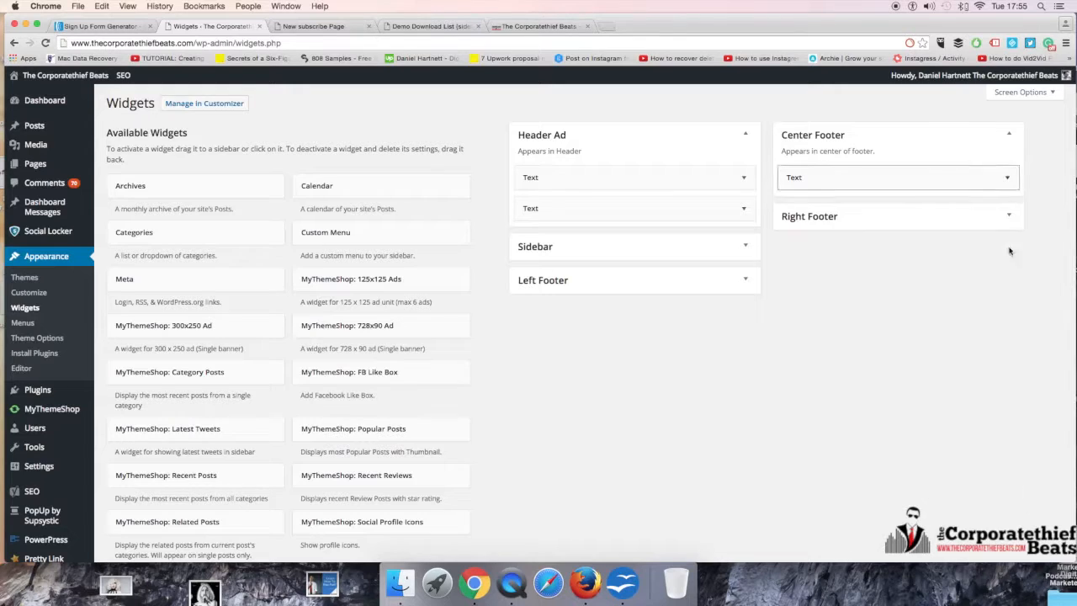
pyautogui.click(1008, 180)
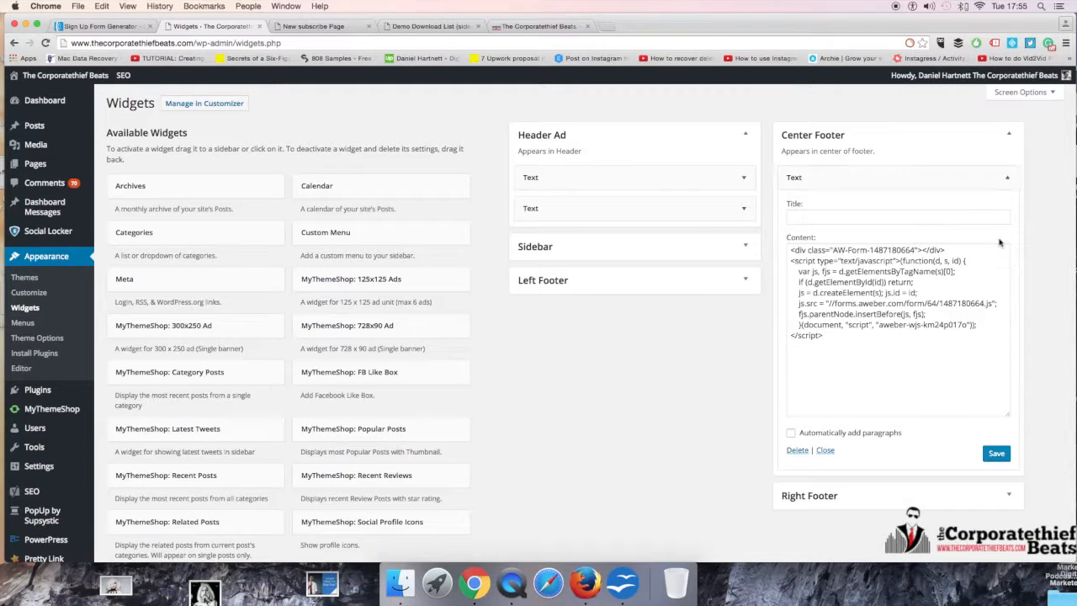
pyautogui.click(798, 450)
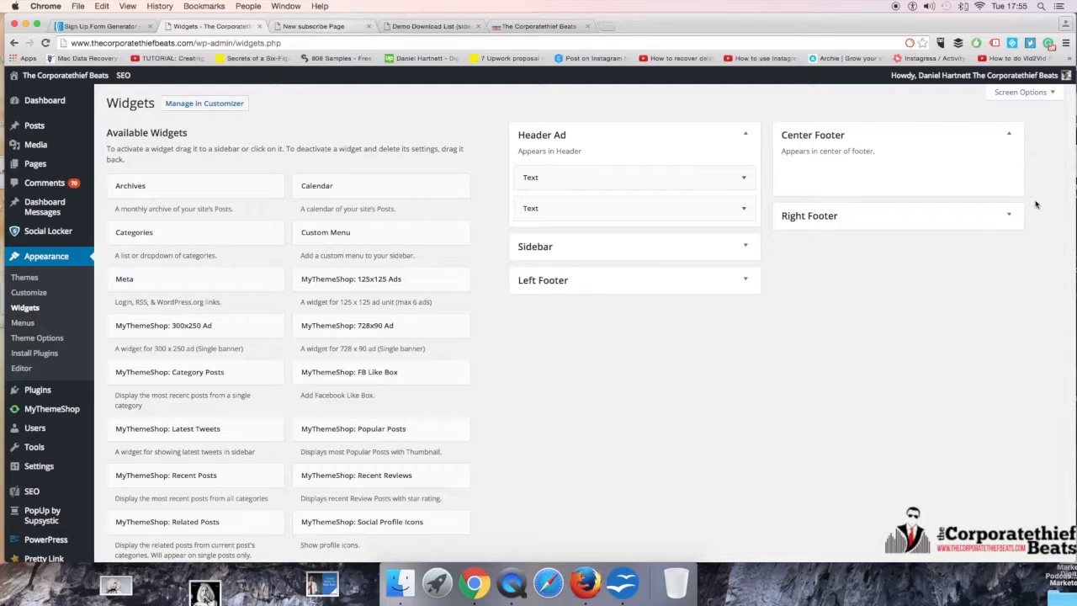
# Step: Close the two hosted AWeber form pages and return to the WordPress Widgets page
pyautogui.click(293, 27)
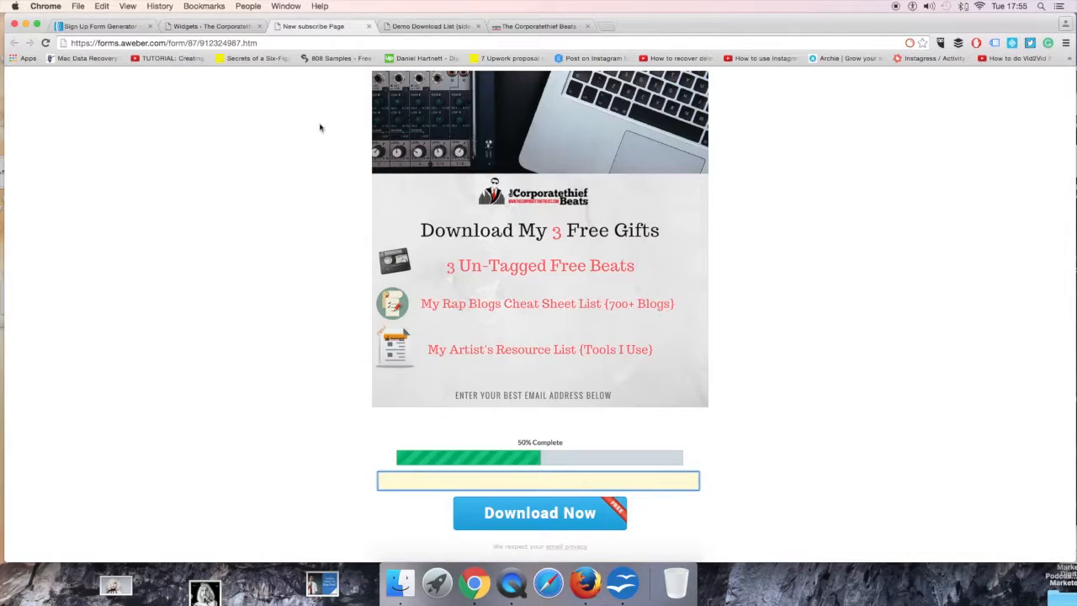
pyautogui.click(368, 26)
pyautogui.click(369, 27)
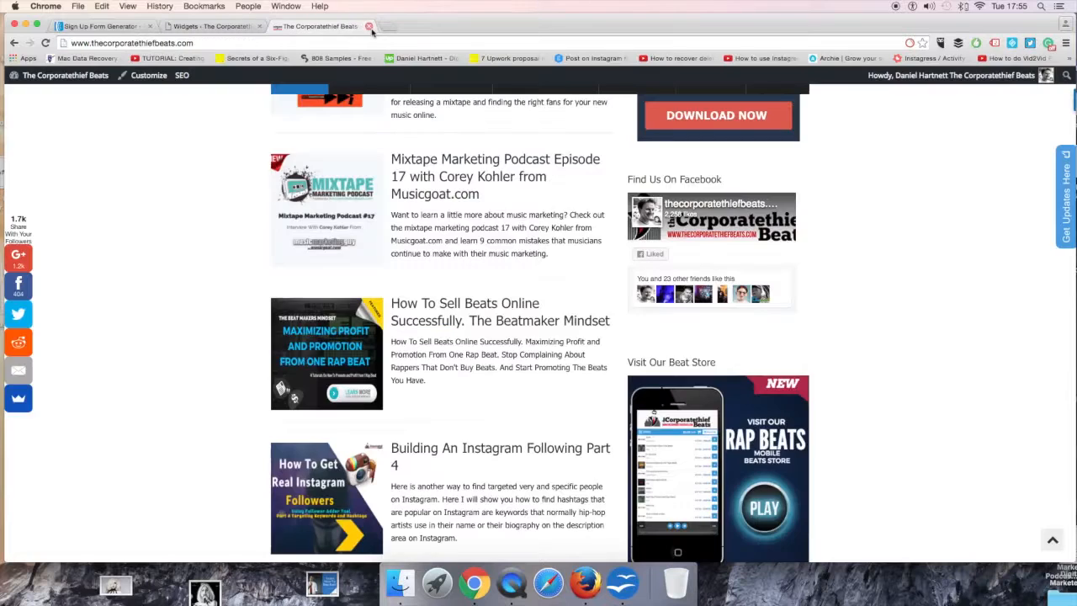
pyautogui.click(210, 27)
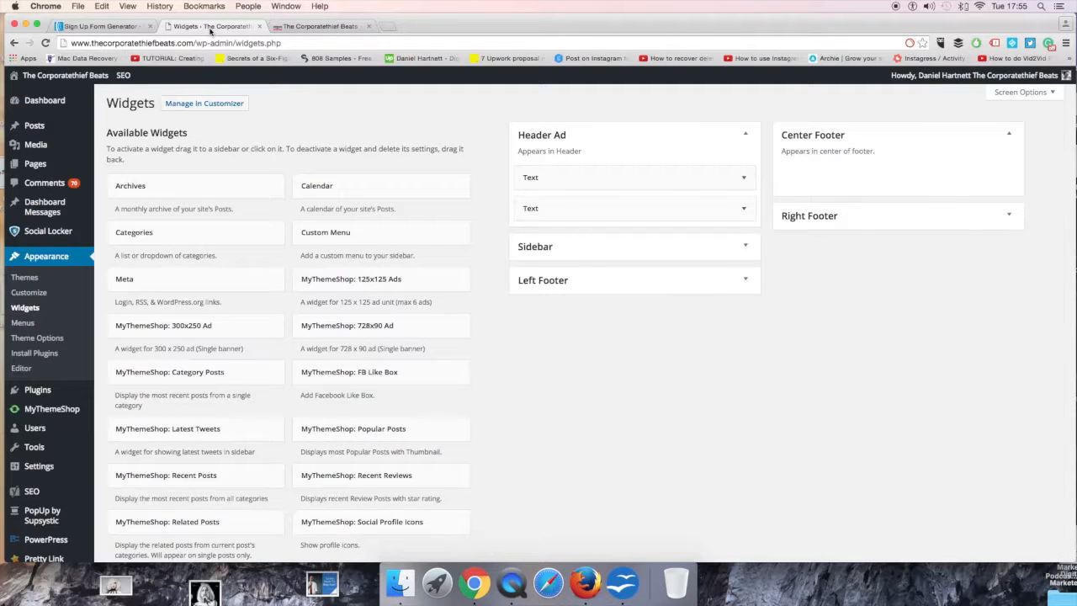
# Step: Switch back to the AWeber form's Publish page and go to the AWeber account's home page
pyautogui.click(98, 26)
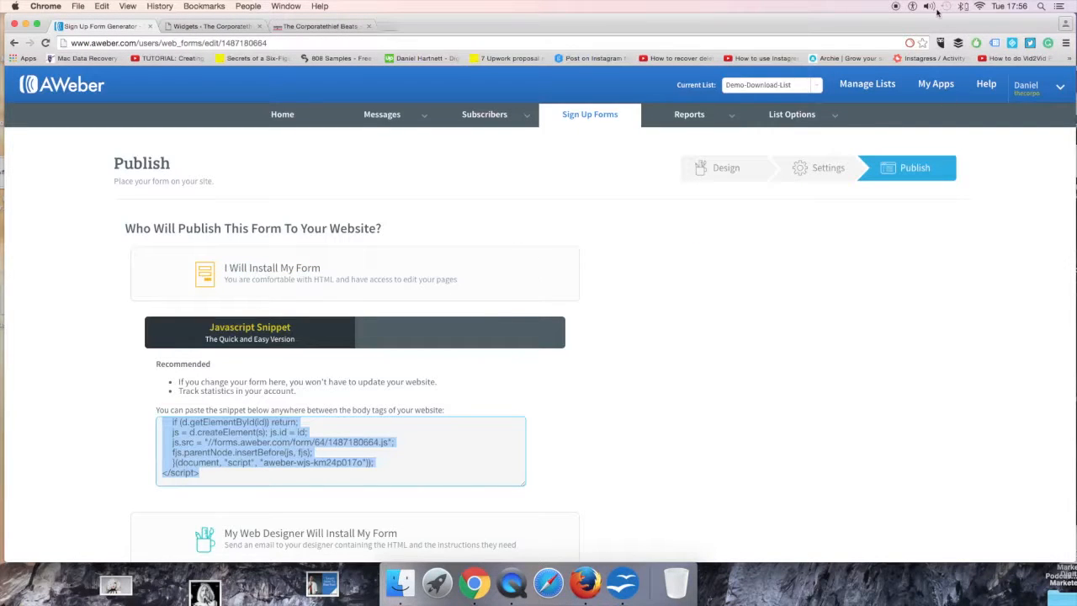
pyautogui.scroll(-3, 580, 313)
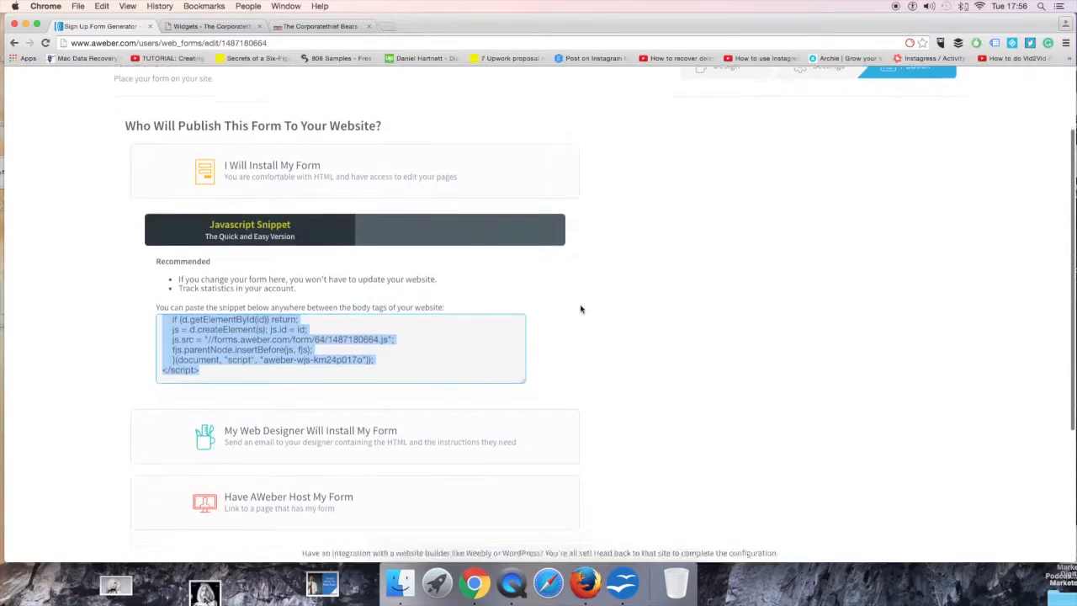
pyautogui.scroll(3, 453, 241)
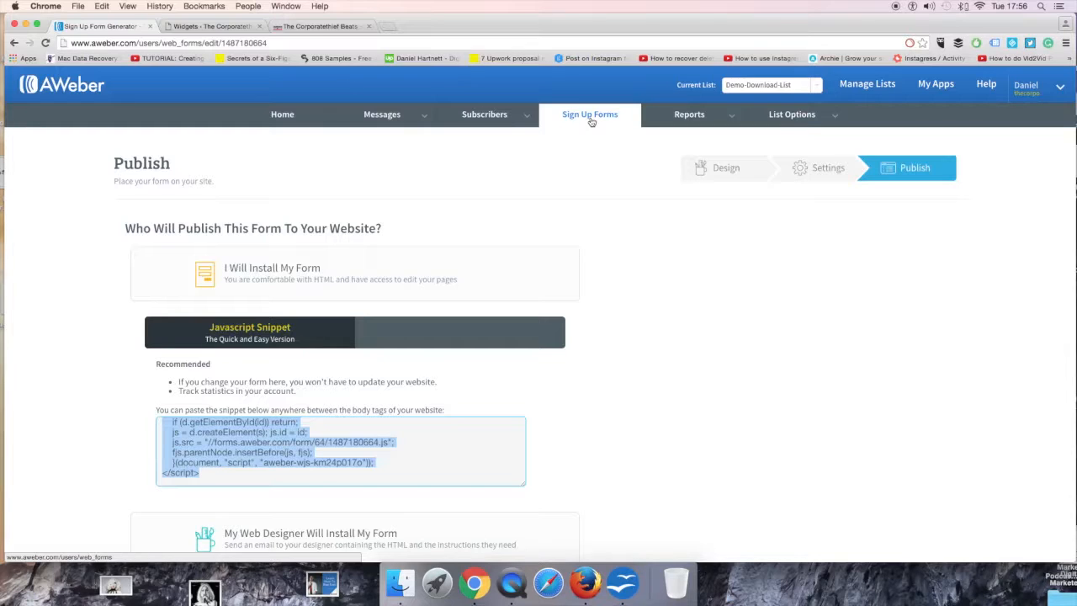
pyautogui.click(284, 120)
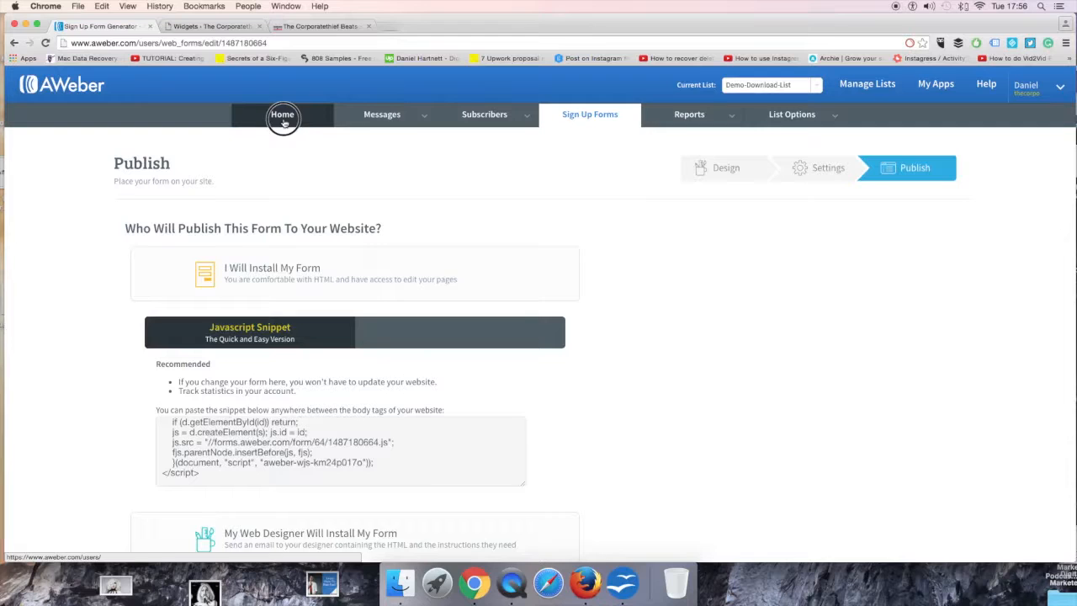
pyautogui.click(284, 120)
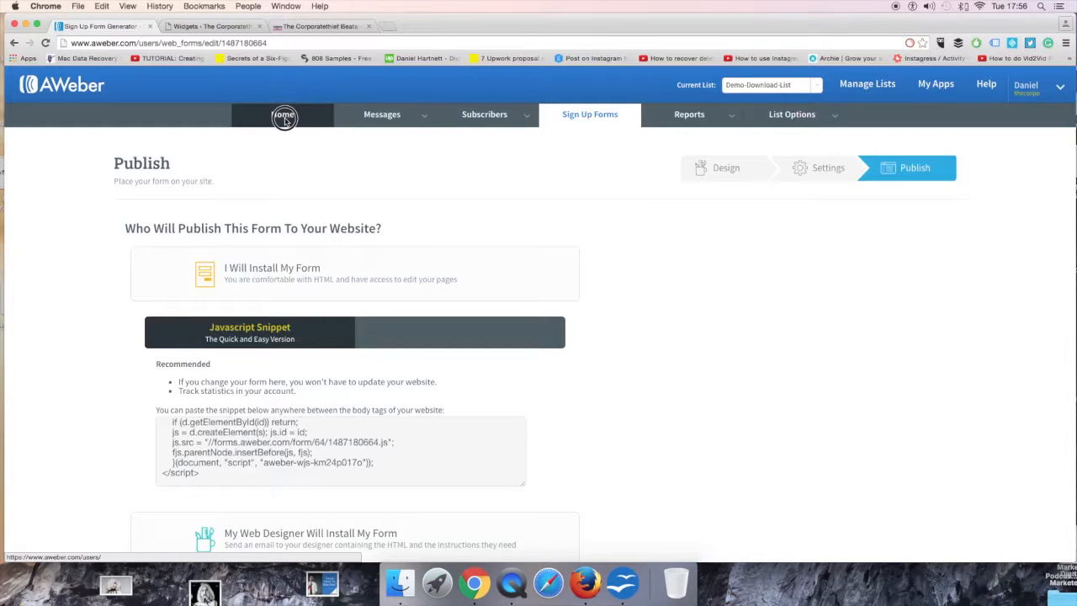
pyautogui.click(284, 119)
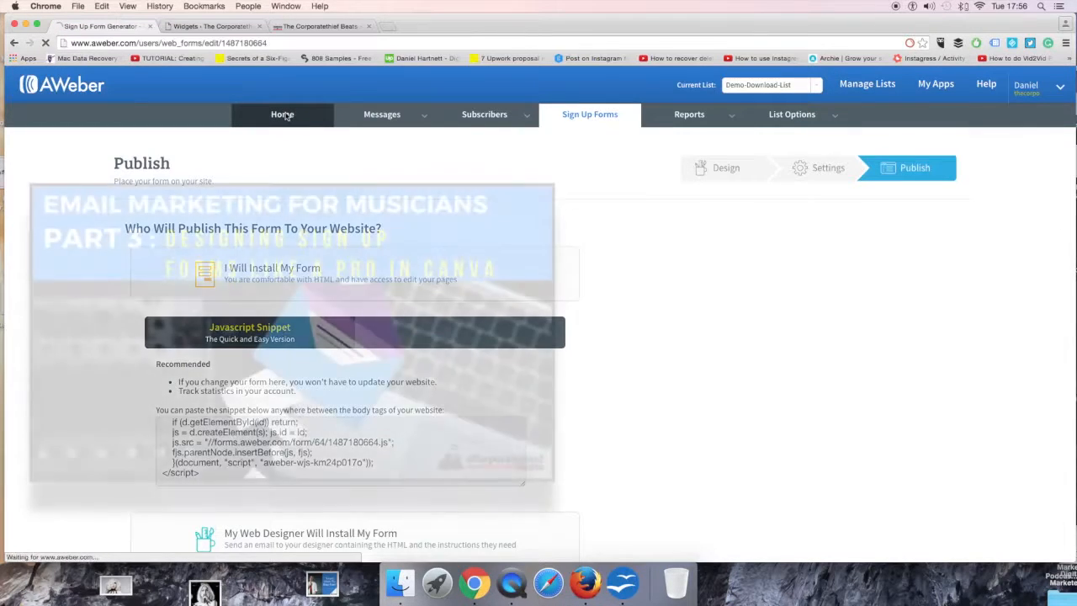